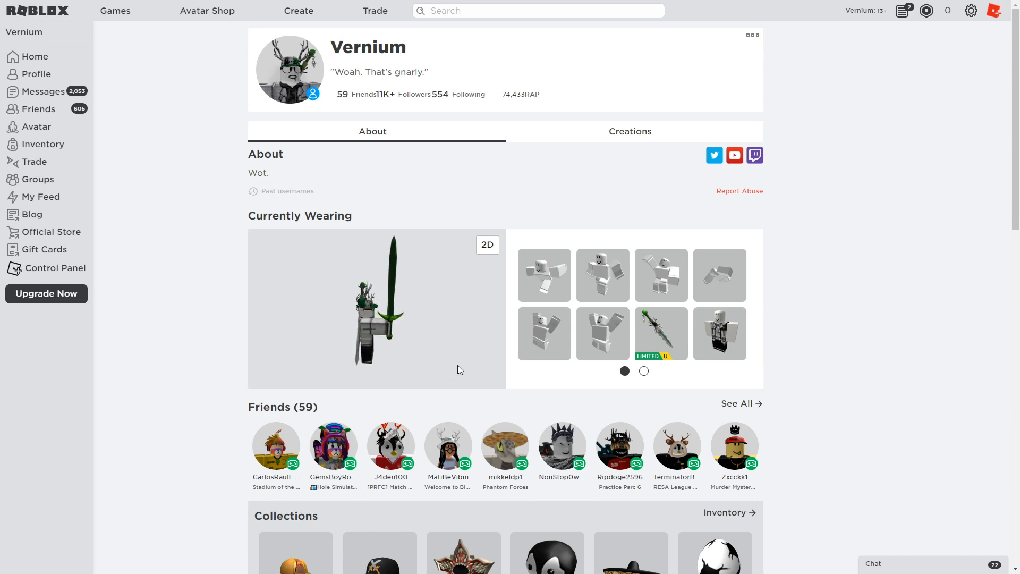
# View the limited sword and Venomshank item pages, then turn the profile avatar to a side view.
pyautogui.click(646, 328)
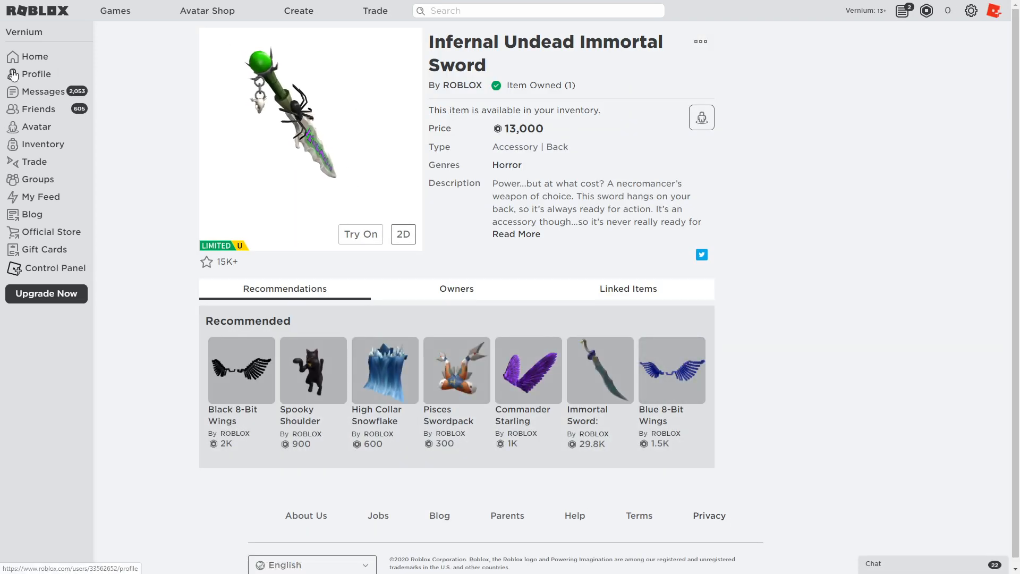
pyautogui.hotkey('alt', 'Left')
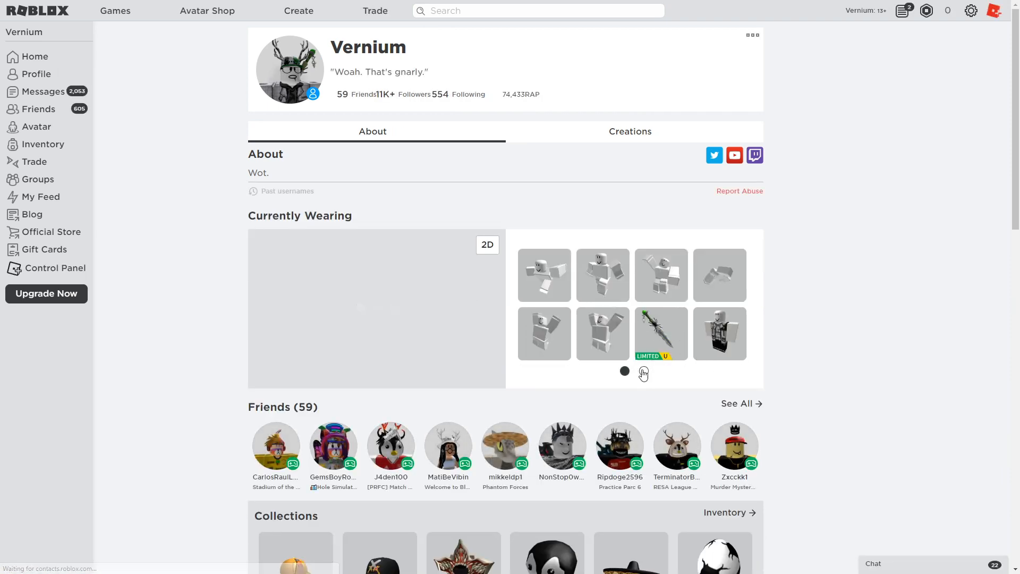
pyautogui.click(644, 371)
pyautogui.click(613, 332)
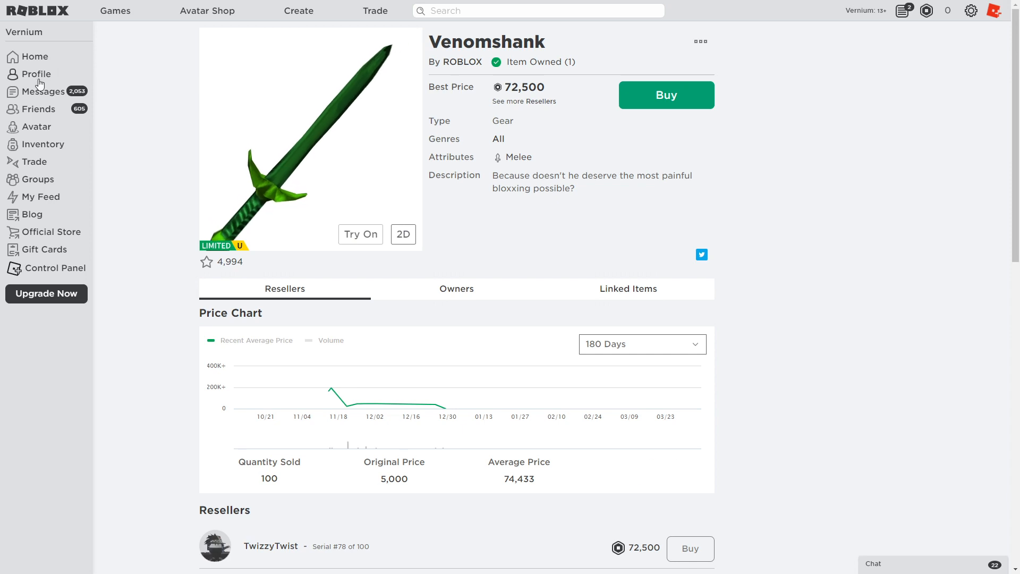
pyautogui.click(34, 75)
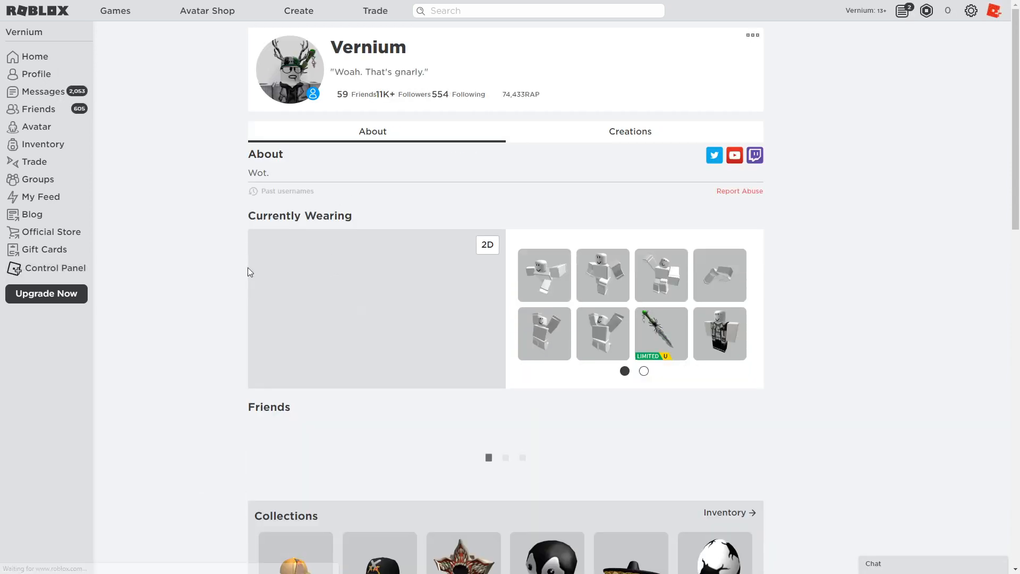
pyautogui.moveTo(416, 357)
pyautogui.mouseDown()
pyautogui.moveTo(389, 352)
pyautogui.moveTo(410, 343)
pyautogui.mouseUp()
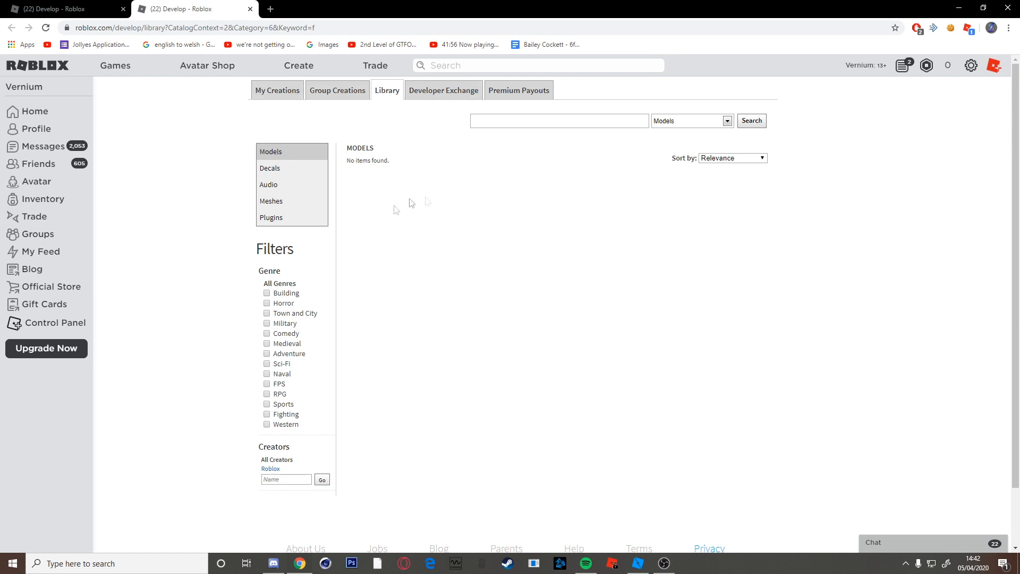
# Go to Create > Library and switch the category to Plugins.
pyautogui.click(314, 75)
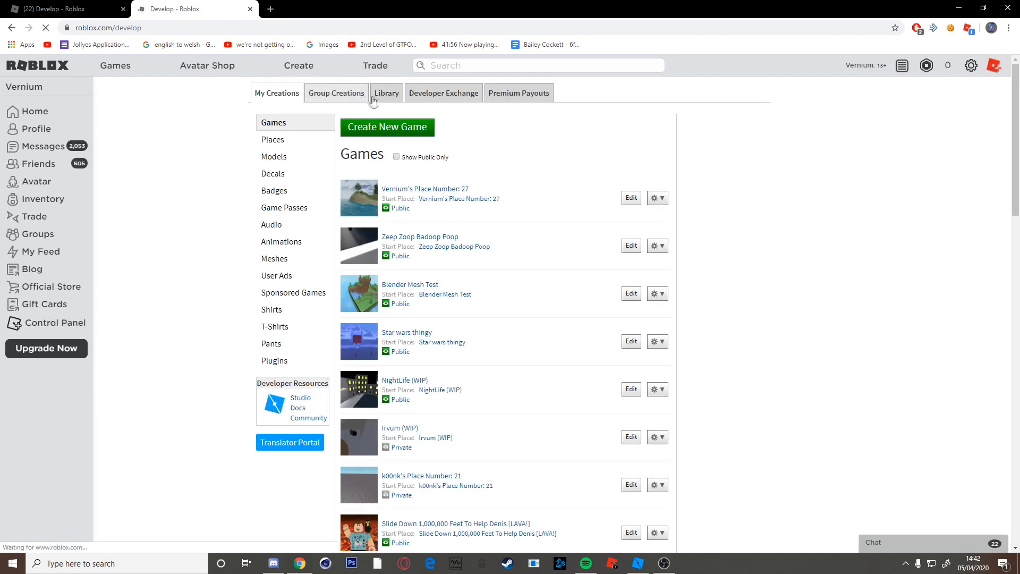
pyautogui.click(382, 95)
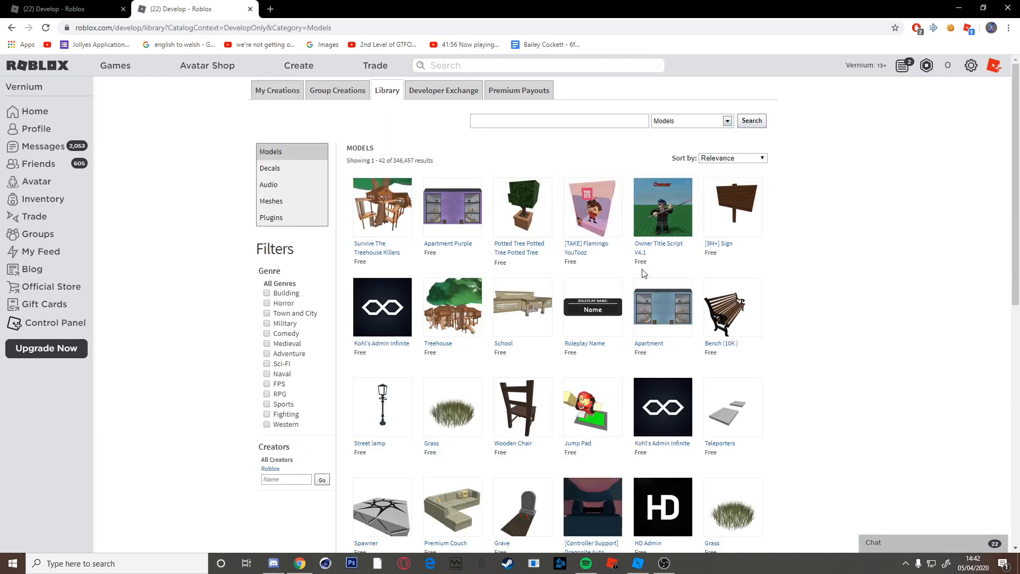
pyautogui.click(725, 122)
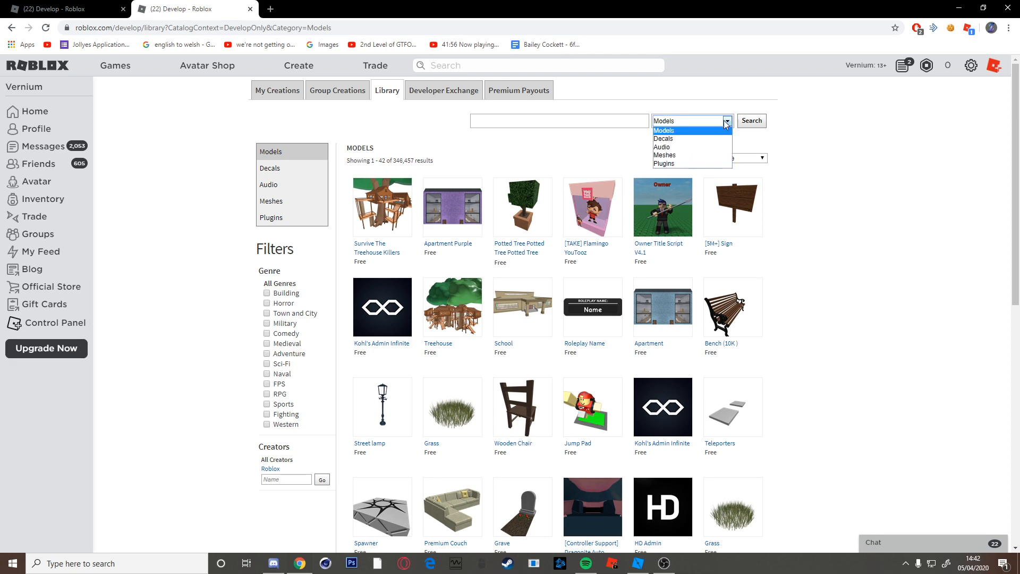
pyautogui.click(688, 163)
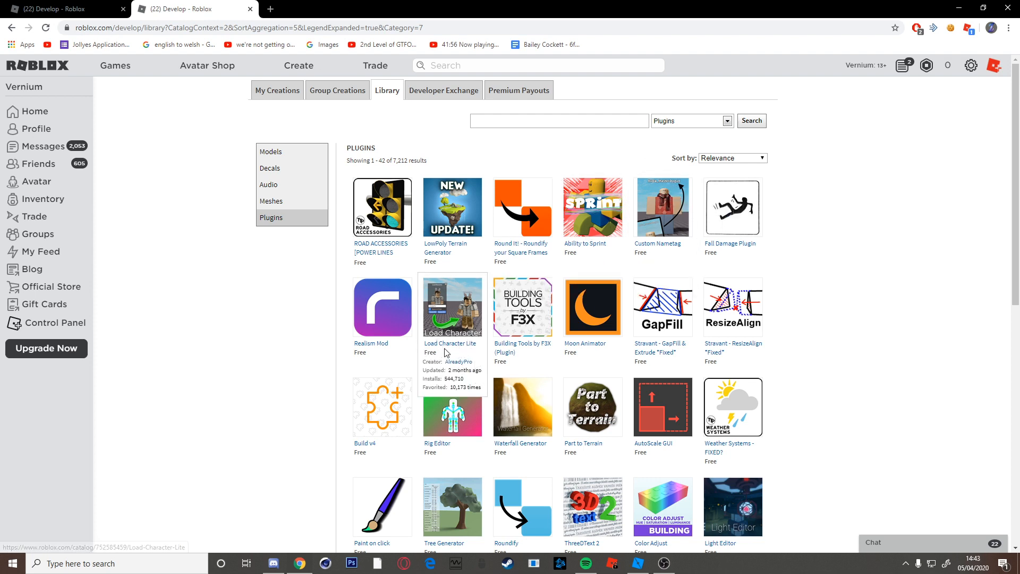
# Search 'Load character lite', sort by Bestselling, and open the Load Character Lite plugin page.
pyautogui.click(594, 121)
pyautogui.write('L')
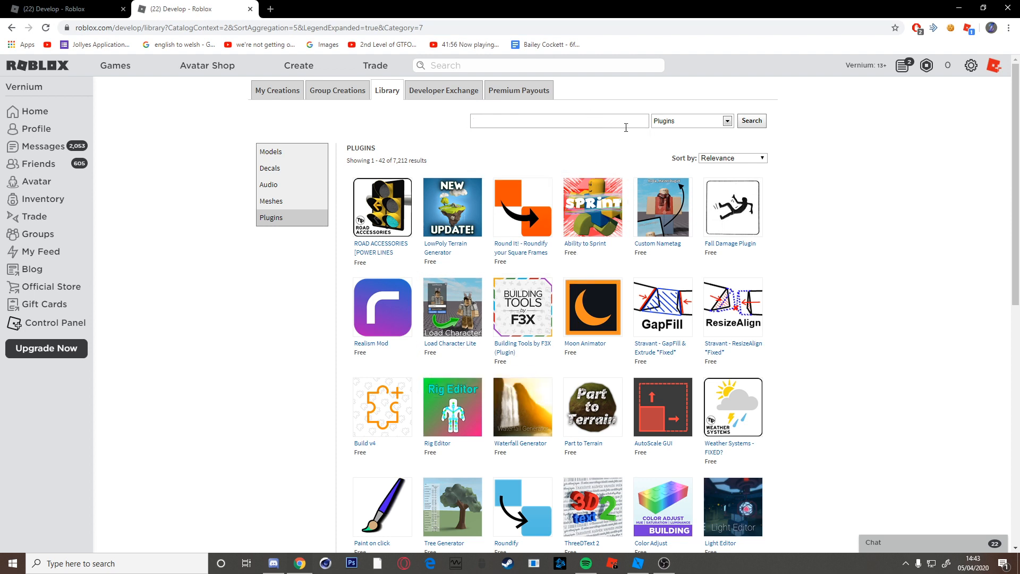
pyautogui.write('Load character lite')
pyautogui.press('Return')
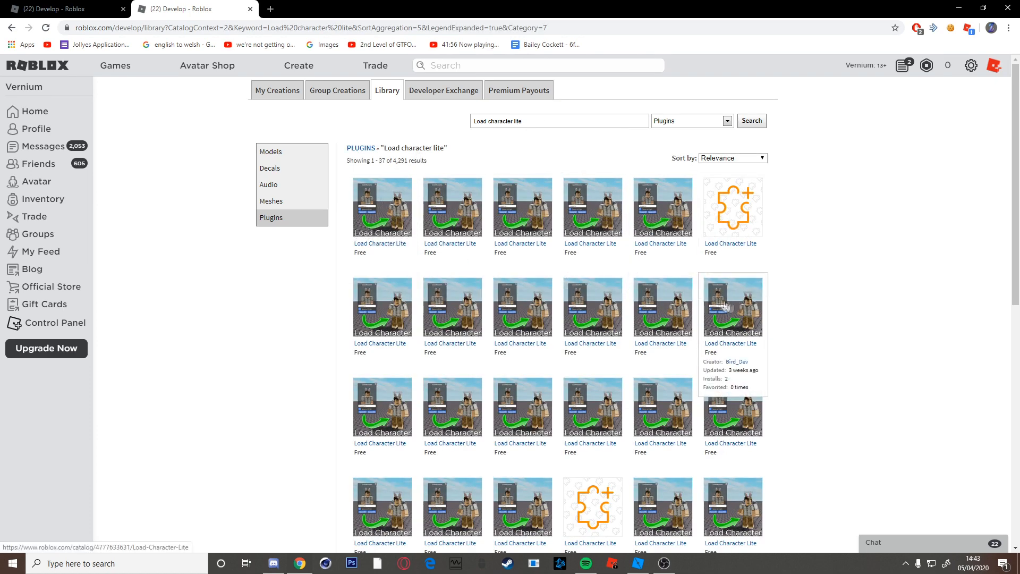
pyautogui.click(738, 159)
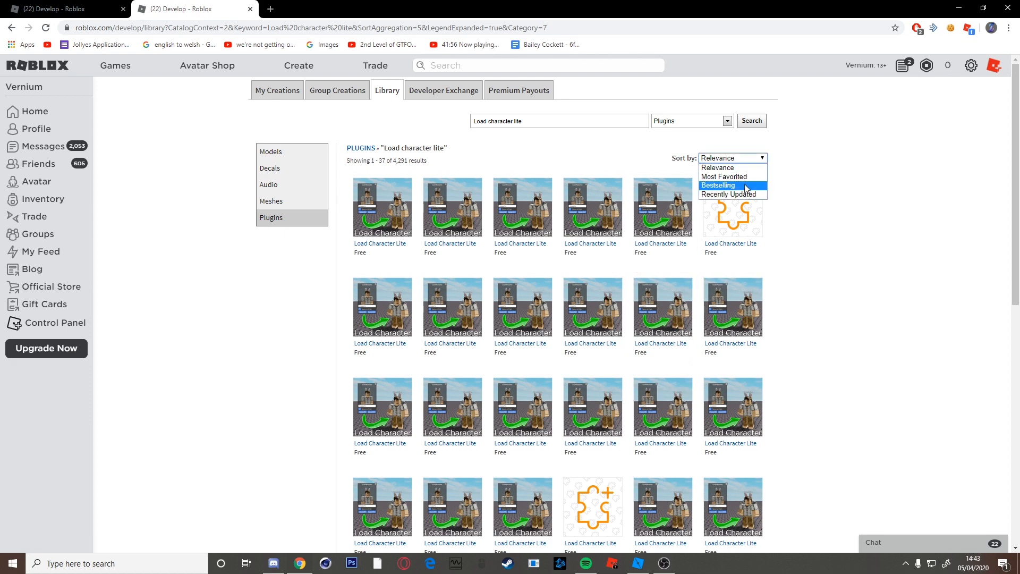
pyautogui.click(745, 186)
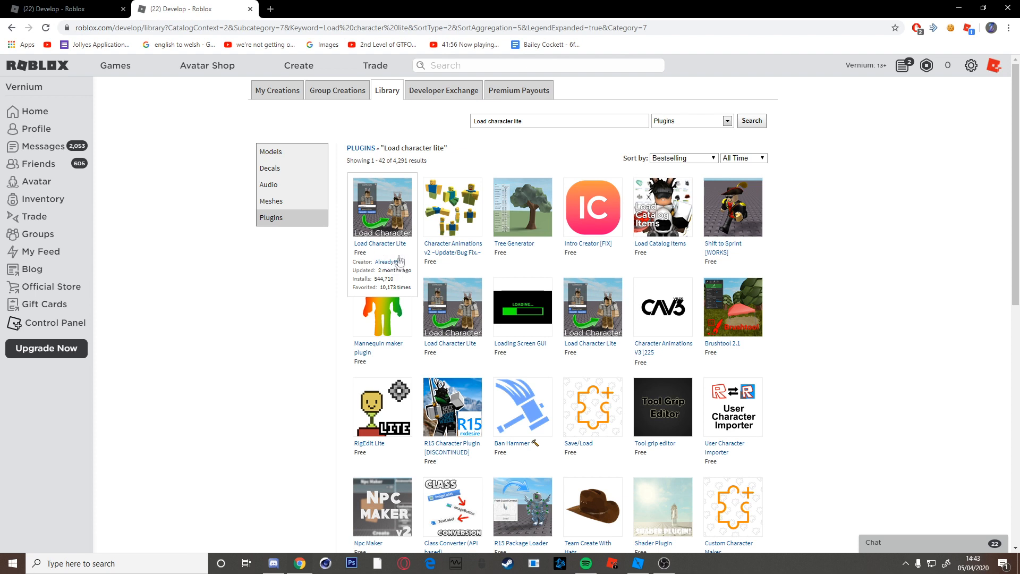
pyautogui.click(388, 226)
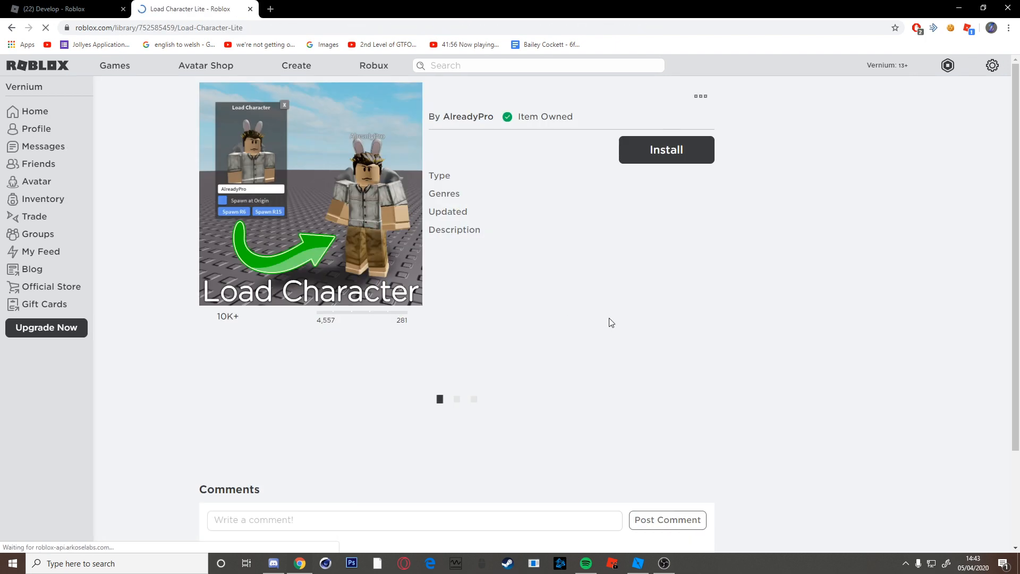
# Install Load Character Lite, let the browser launch Roblox Studio, and dismiss the completion message.
pyautogui.click(667, 150)
pyautogui.click(538, 97)
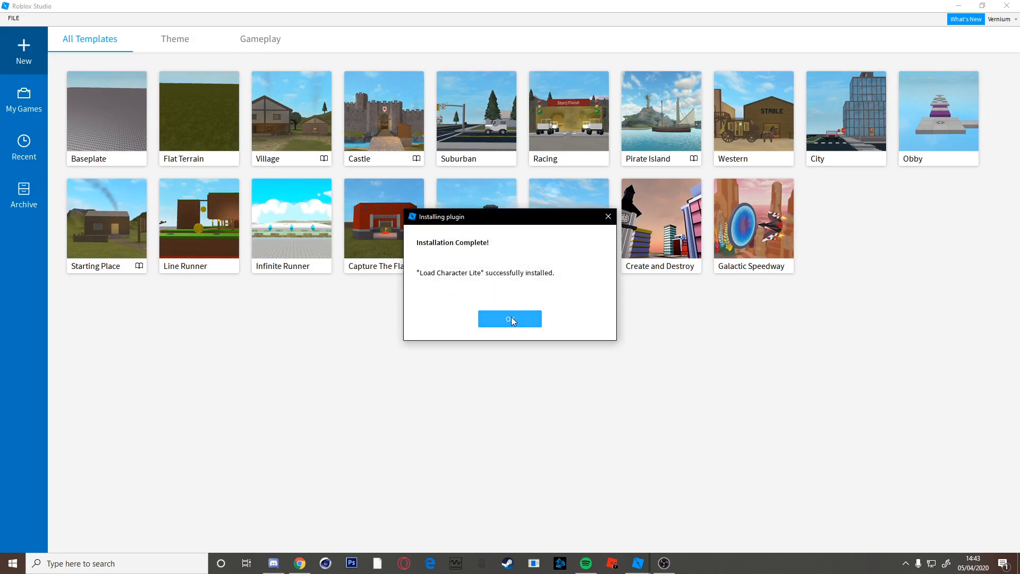
pyautogui.click(510, 318)
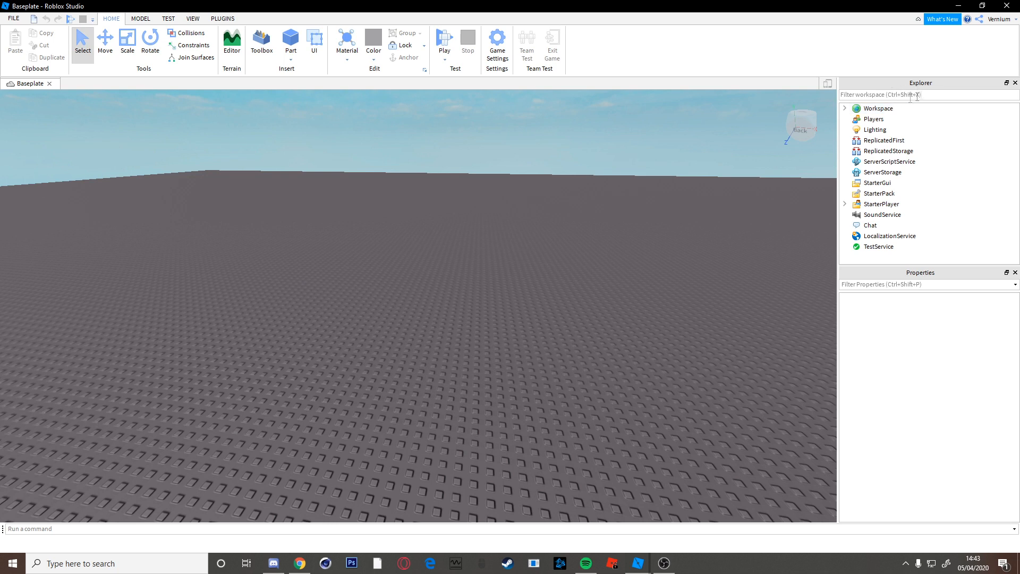
# Look through the View and Home tools, then bring up the PLUGINS tab.
pyautogui.click(191, 18)
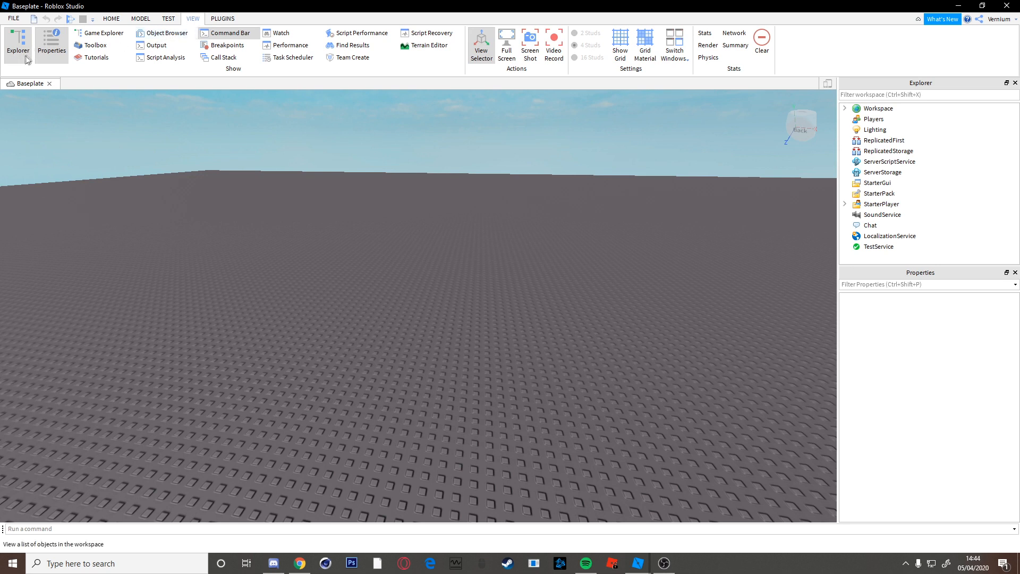
pyautogui.click(112, 19)
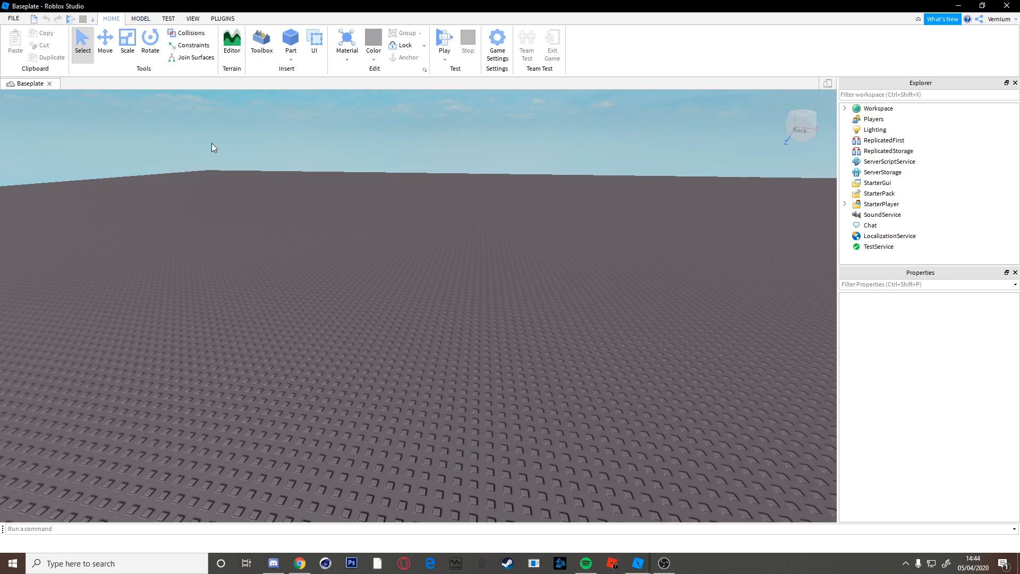
pyautogui.click(215, 19)
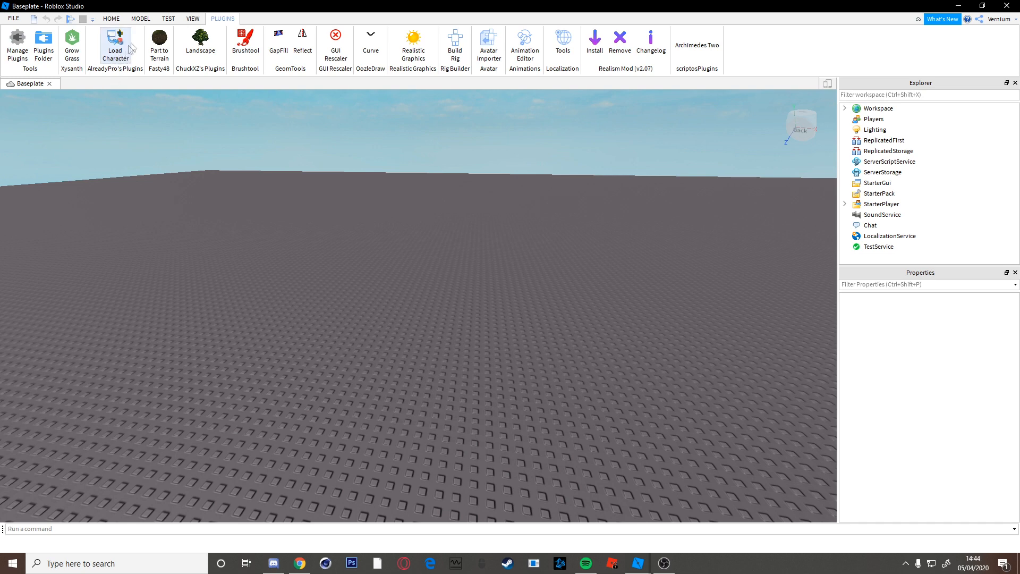
# In Manage Plugins, toggle Load Character Lite off and back on, then close the list.
pyautogui.click(18, 45)
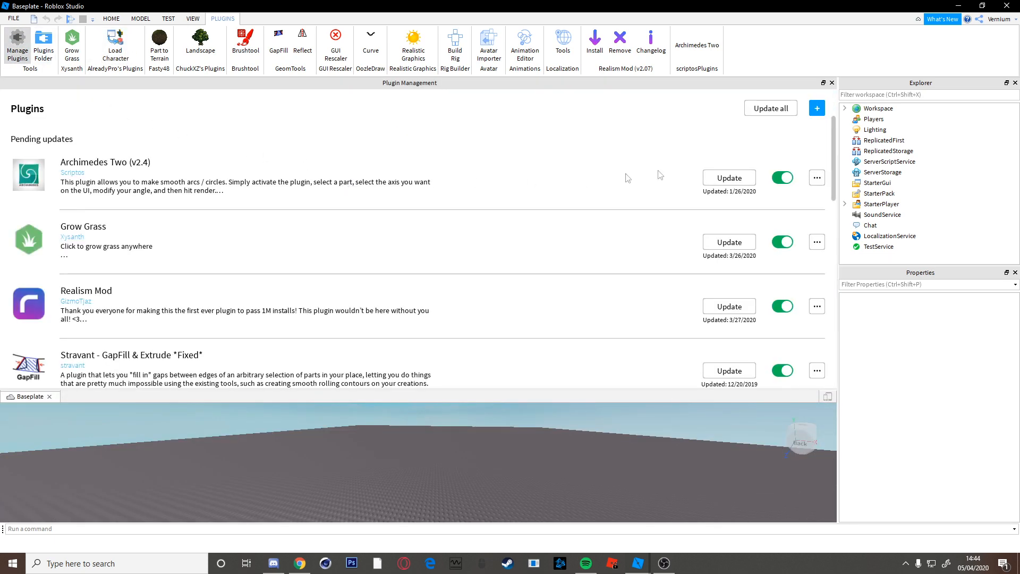
pyautogui.scroll(-7, 733, 268)
pyautogui.scroll(-3, 733, 268)
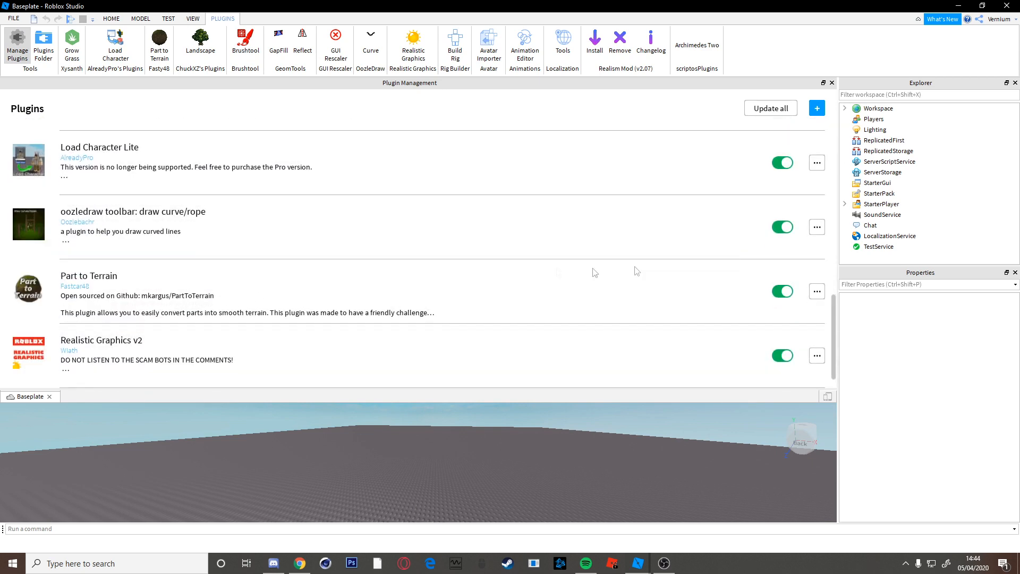
pyautogui.click(781, 164)
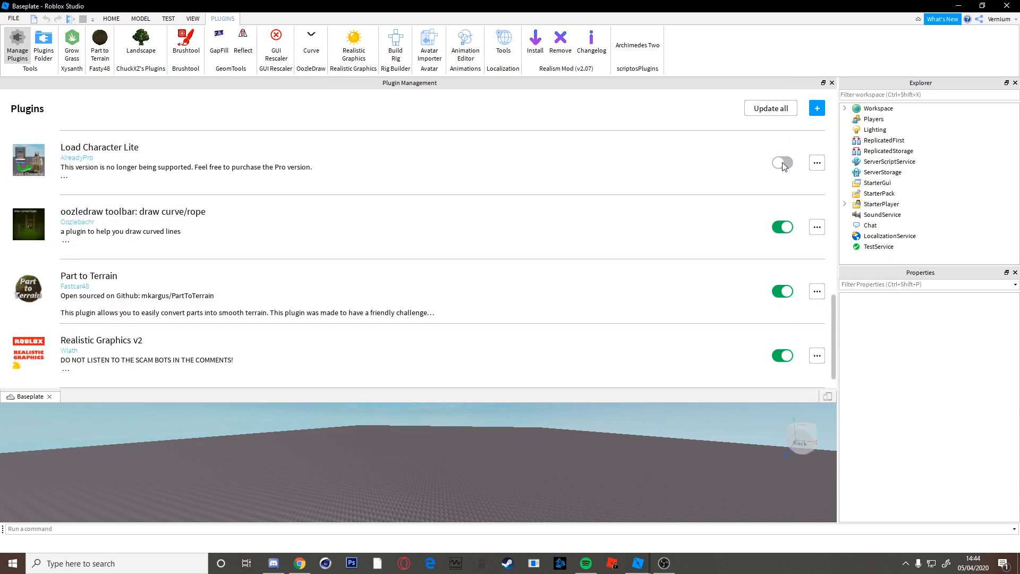
pyautogui.click(782, 163)
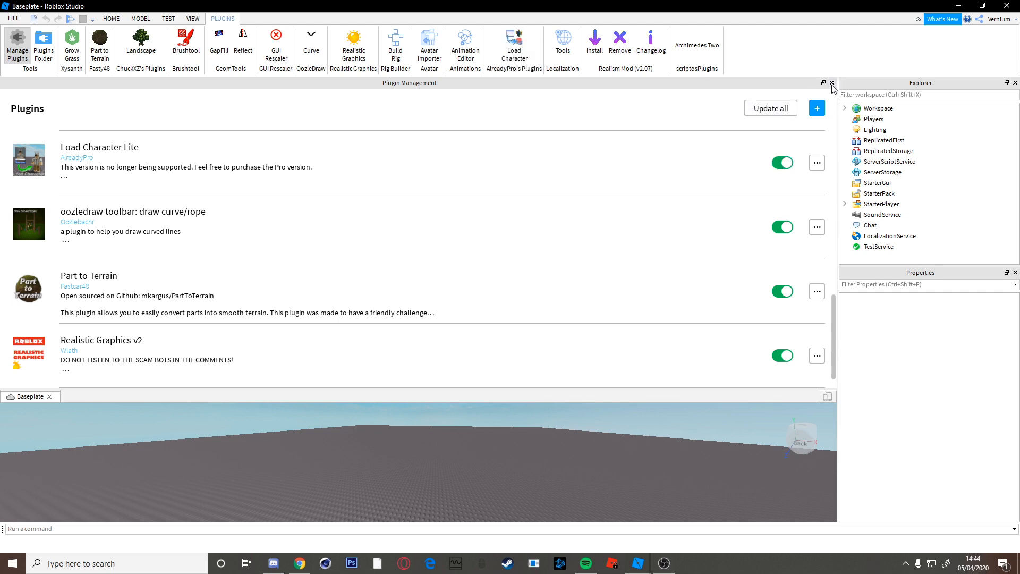
pyautogui.click(831, 83)
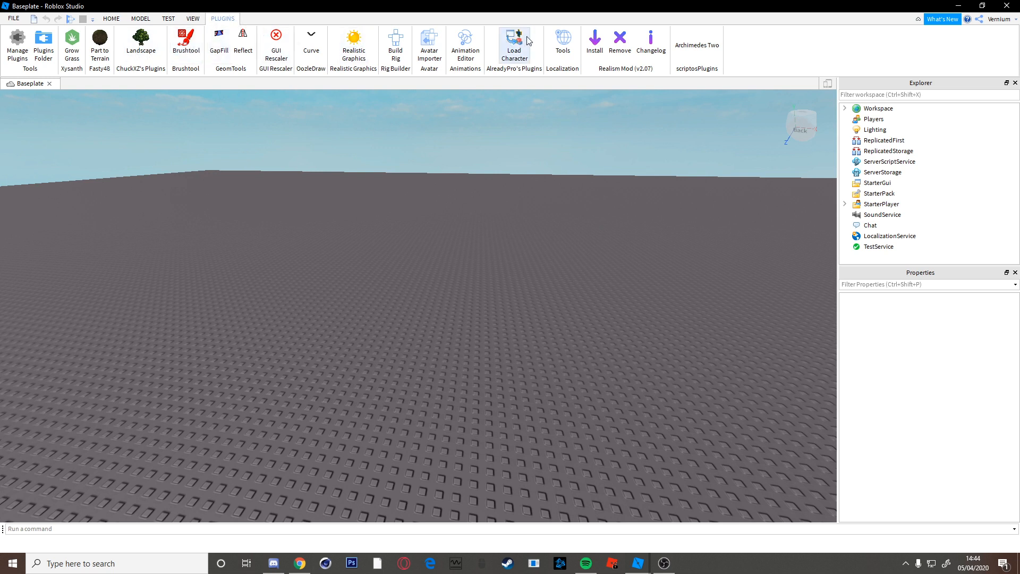
# In Load Character, replace the default username with the account's own and spawn an R6 character.
pyautogui.click(513, 45)
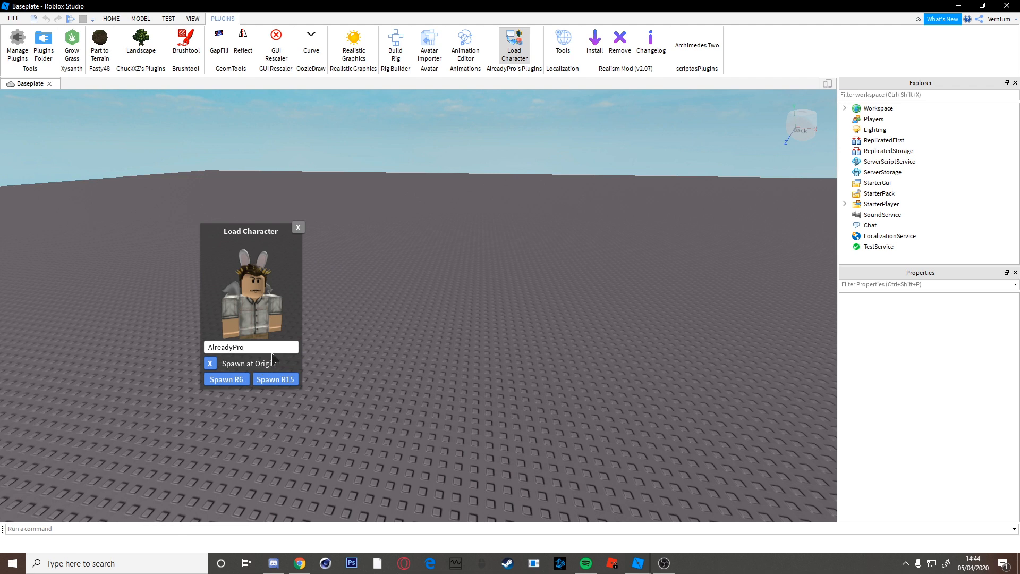
pyautogui.press('BackSpace')
pyautogui.press('BackSpace')
pyautogui.press('BackSpace')
pyautogui.press('BackSpace')
pyautogui.press('BackSpace')
pyautogui.press('BackSpace')
pyautogui.press('BackSpace')
pyautogui.press('BackSpace')
pyautogui.press('BackSpace')
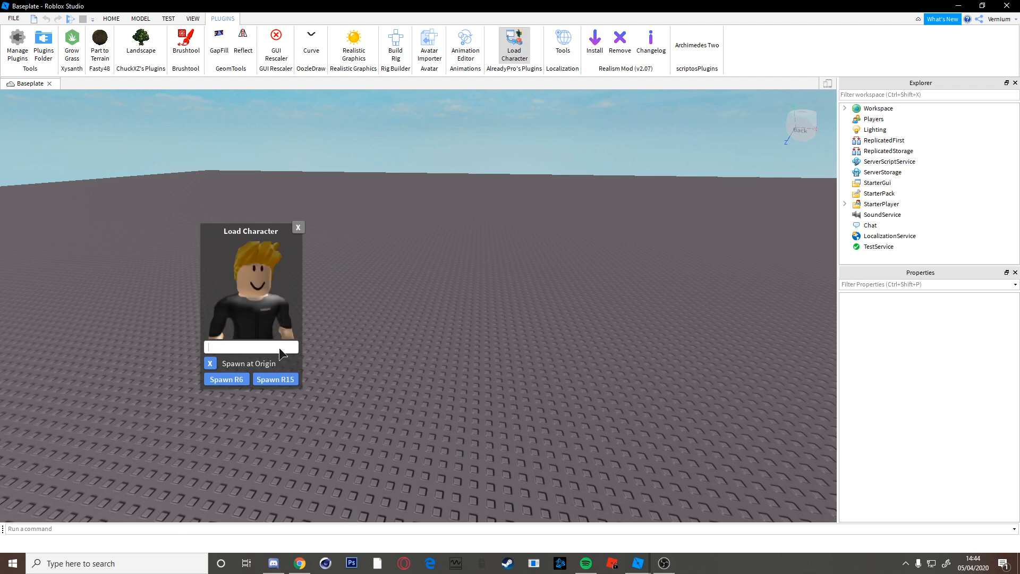
pyautogui.write('Vernium')
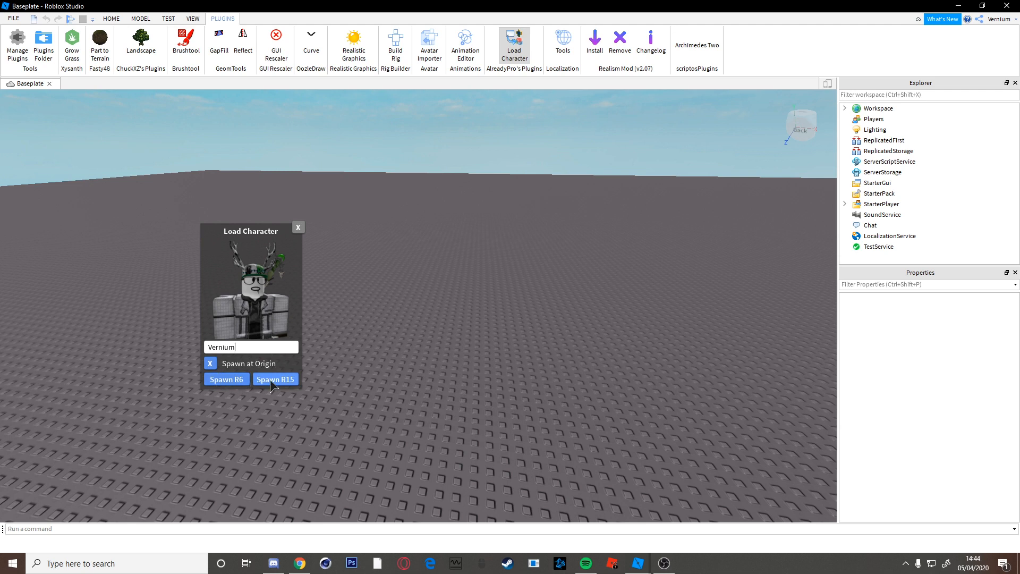
pyautogui.click(234, 379)
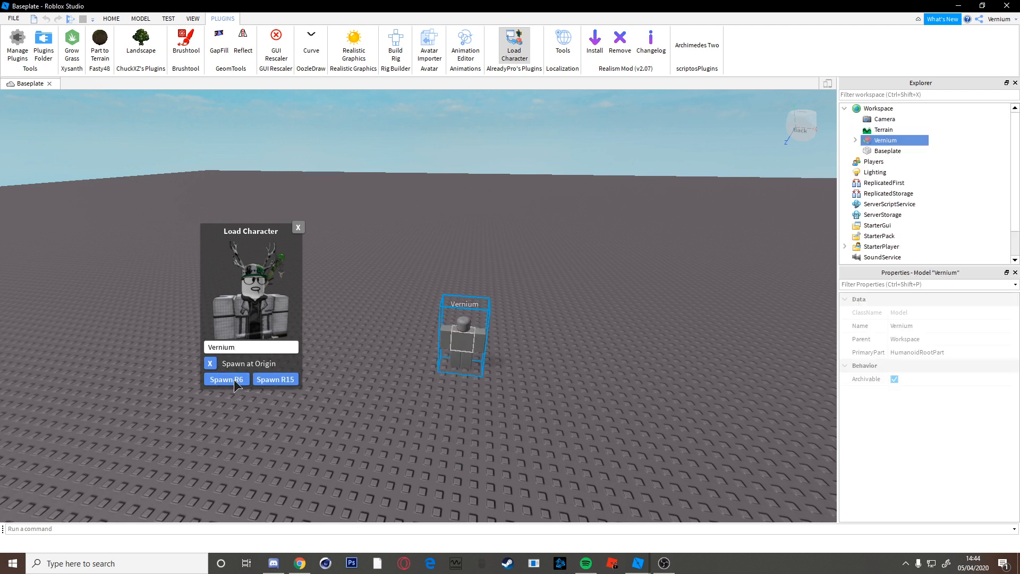
pyautogui.click(298, 228)
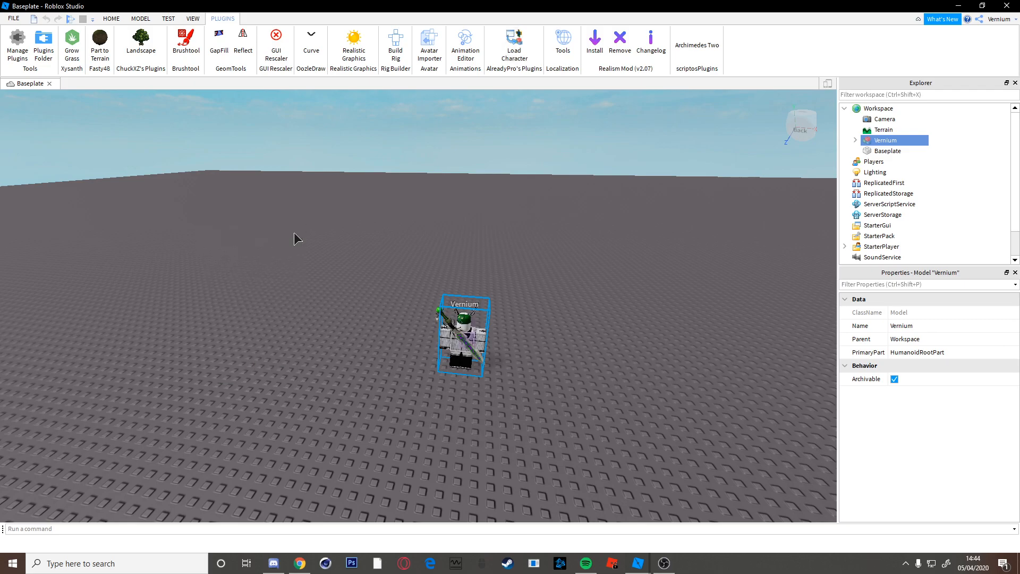
# Move the camera around the spawned character to face its front.
pyautogui.click(619, 373)
pyautogui.moveTo(620, 373); pyautogui.dragTo(658, 382, button='right')
pyautogui.press('w')
pyautogui.press('s')
pyautogui.press('w')
pyautogui.press('w')
pyautogui.press('d')
pyautogui.moveTo(305, 320); pyautogui.dragTo(304, 320, button='right')
pyautogui.press('a')
pyautogui.press('w')
pyautogui.press('s')
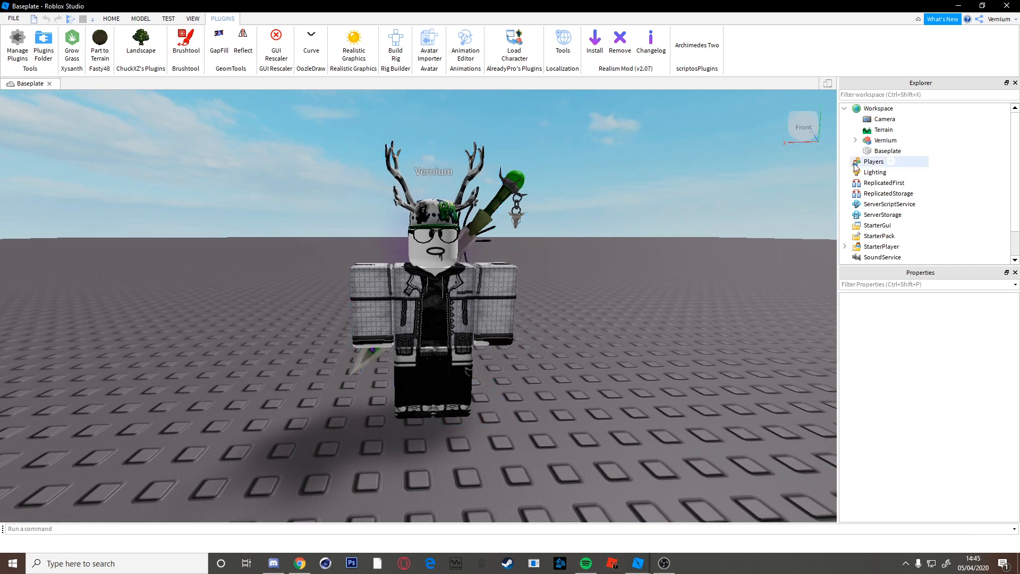
# Export Selection on the spawned avatar model.
pyautogui.click(868, 142)
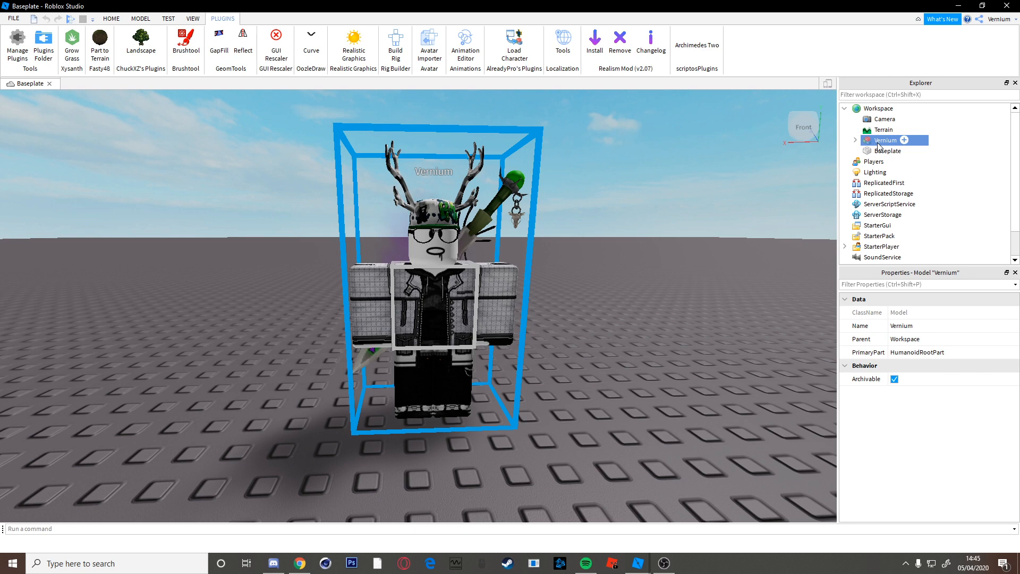
pyautogui.rightClick(874, 146)
pyautogui.click(920, 434)
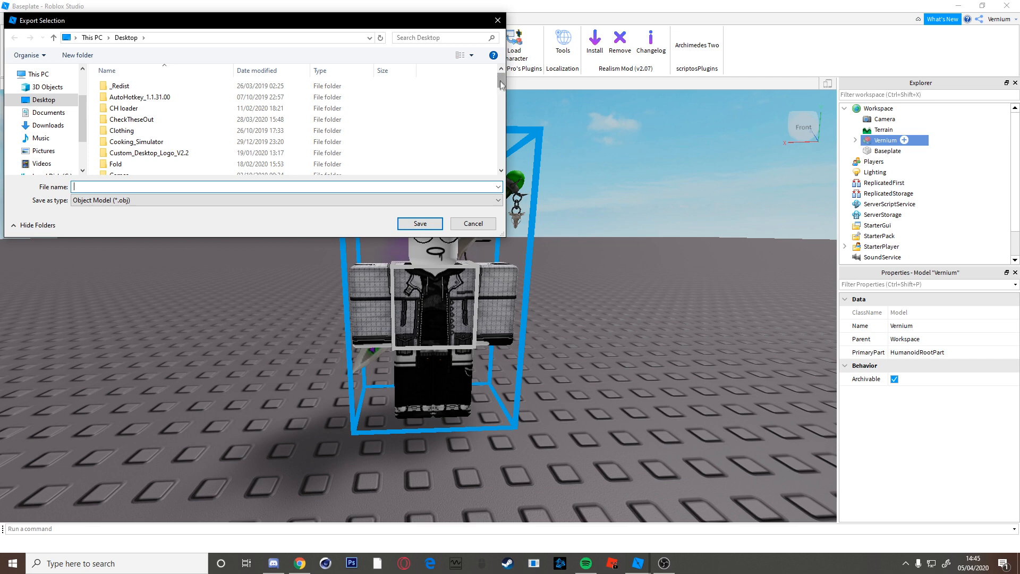
pyautogui.moveTo(499, 80); pyautogui.dragTo(499, 88)
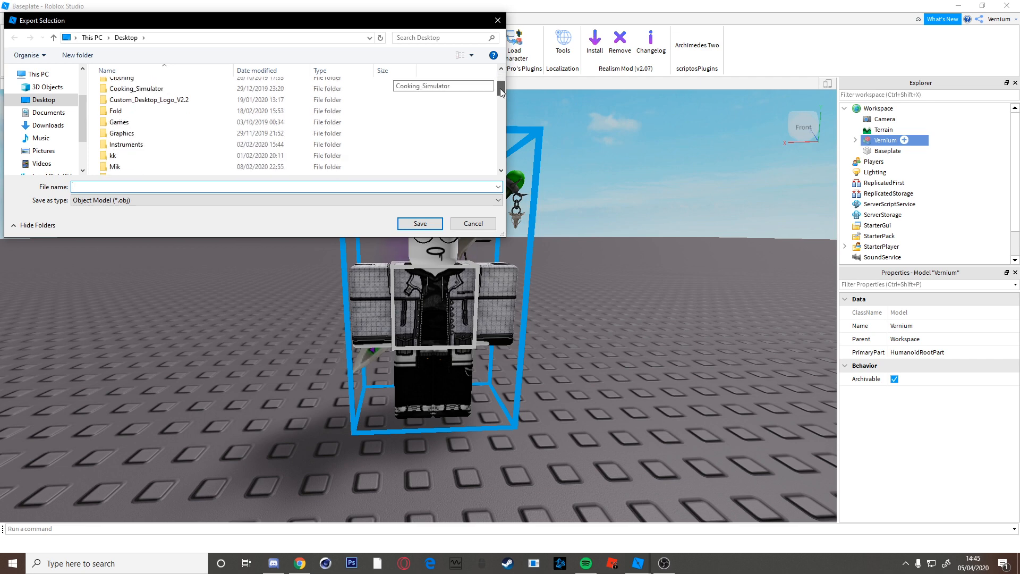
# Browse to Graphics > Models > Humanoid and create a TutorialSeries folder there.
pyautogui.doubleClick(164, 133)
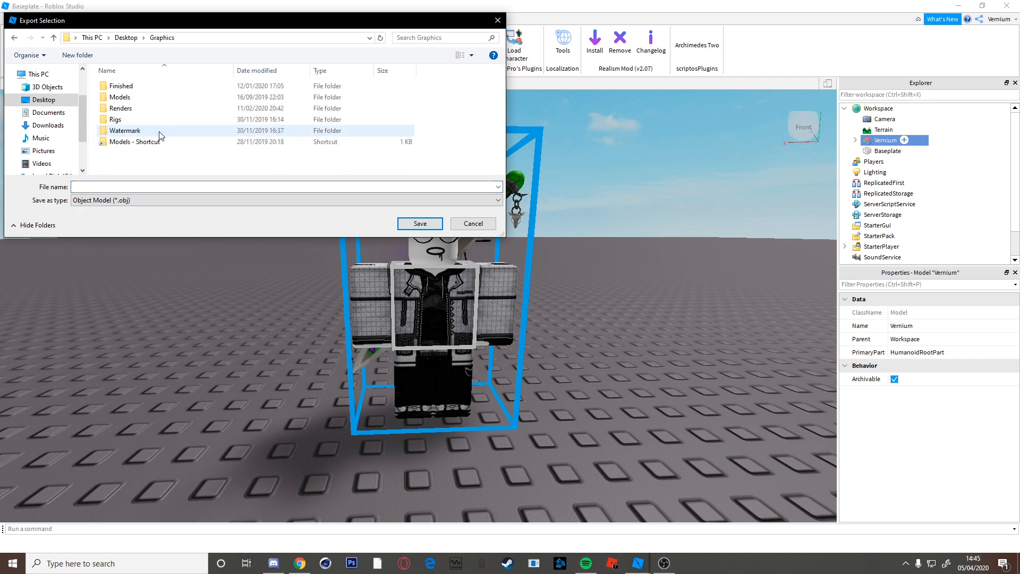
pyautogui.doubleClick(160, 97)
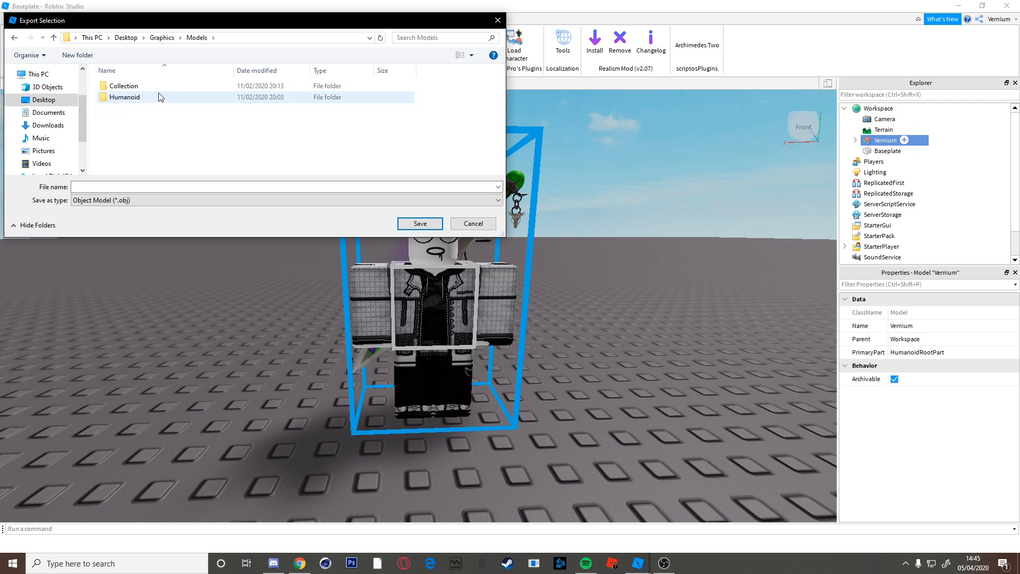
pyautogui.doubleClick(160, 97)
pyautogui.scroll(-3, 319, 128)
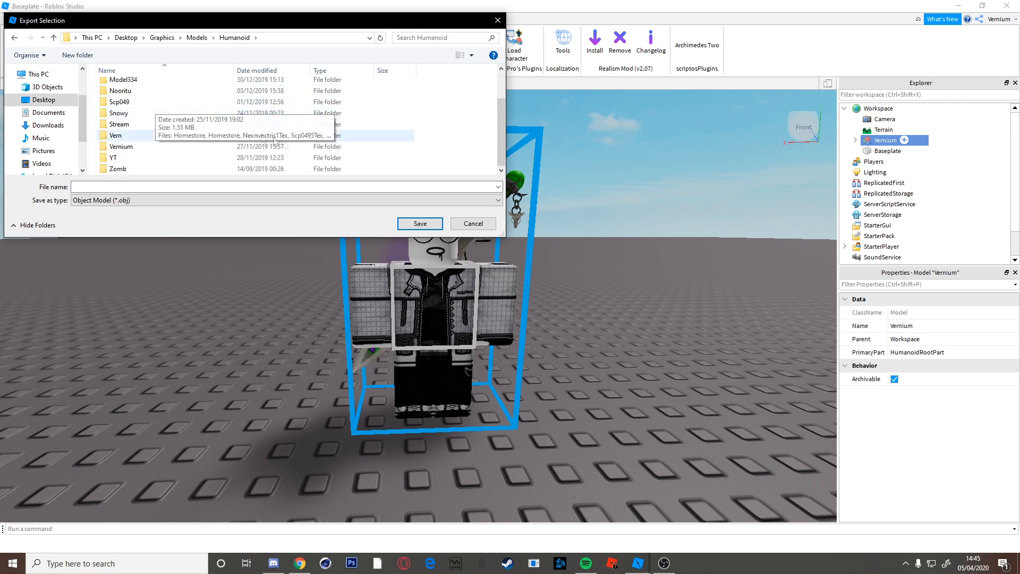
pyautogui.rightClick(408, 157)
pyautogui.moveTo(445, 267)
pyautogui.click(547, 267)
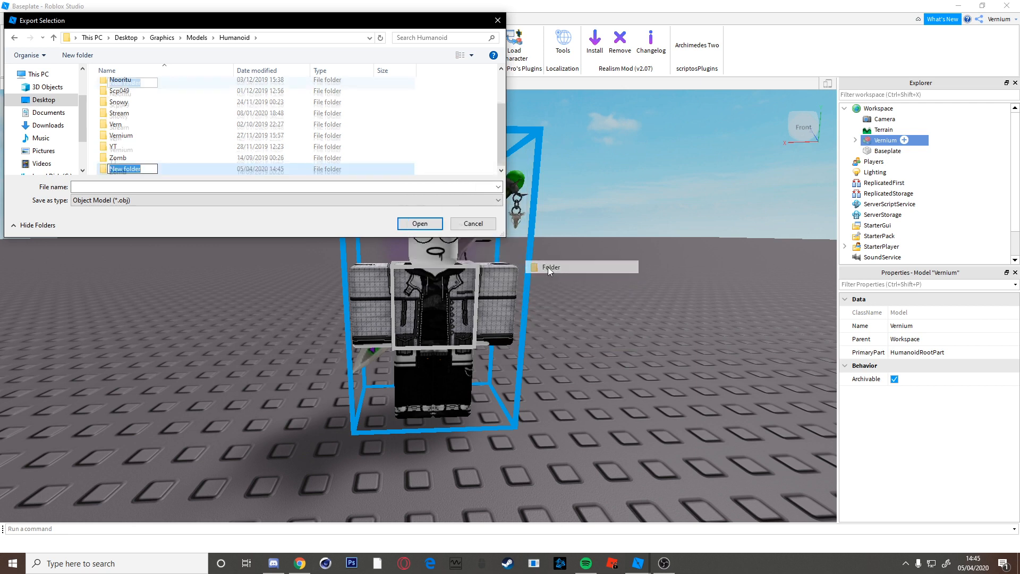
pyautogui.write('TutorialSeries')
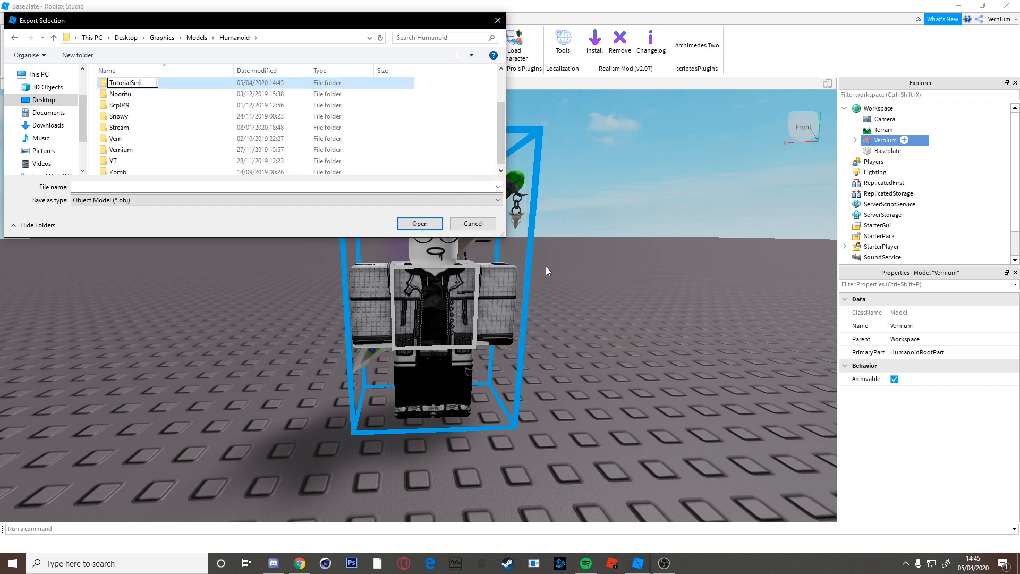
pyautogui.press('Return')
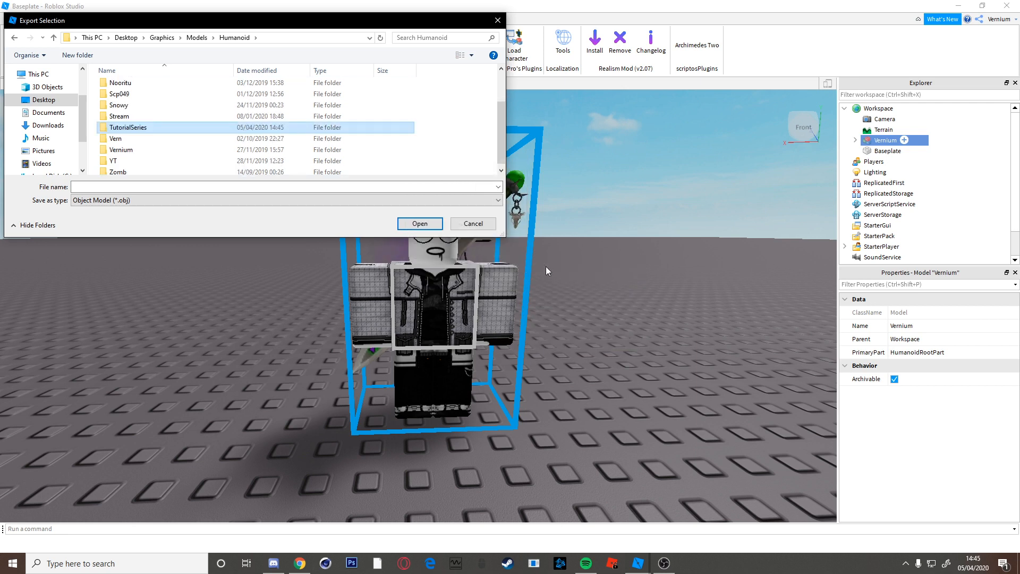
# Create a Cinema4d folder inside TutorialSeries.
pyautogui.doubleClick(184, 130)
pyautogui.rightClick(183, 131)
pyautogui.moveTo(209, 253)
pyautogui.click(327, 253)
pyautogui.write('Cinema4d')
pyautogui.press('Return')
# Inside Cinema4d, create a #1 folder and name the export file Vern.
pyautogui.doubleClick(175, 84)
pyautogui.rightClick(185, 105)
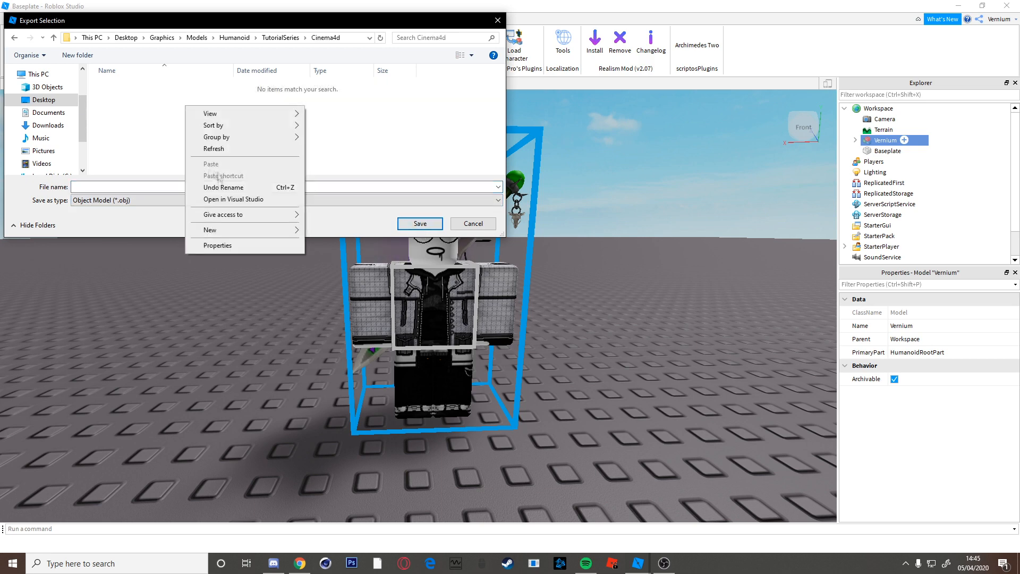
pyautogui.moveTo(209, 226)
pyautogui.click(310, 228)
pyautogui.write('#1')
pyautogui.press('Return')
pyautogui.press('Return')
pyautogui.write('Vern')
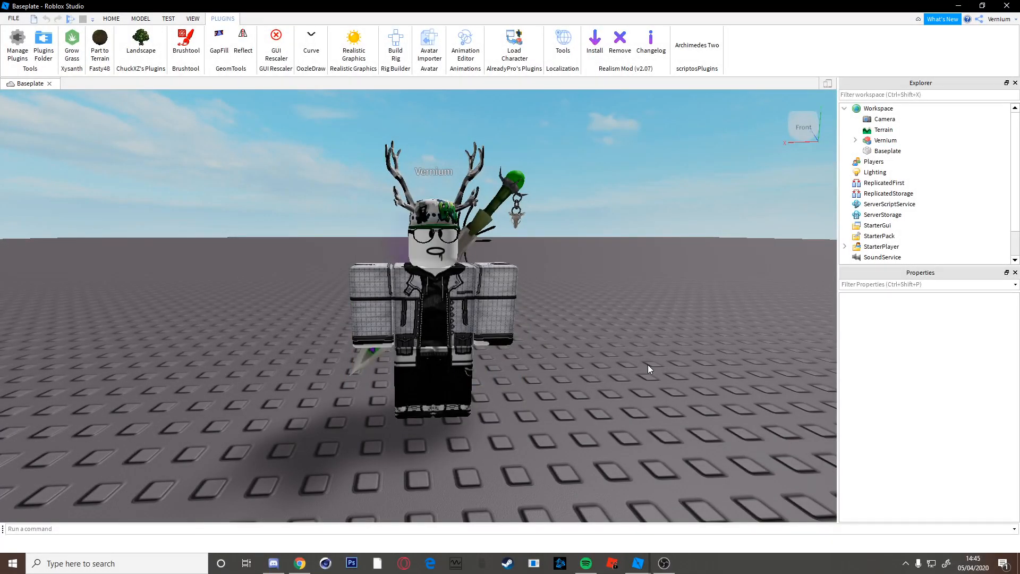
# Select and deselect the avatar model, then minimize Roblox Studio.
pyautogui.click(874, 141)
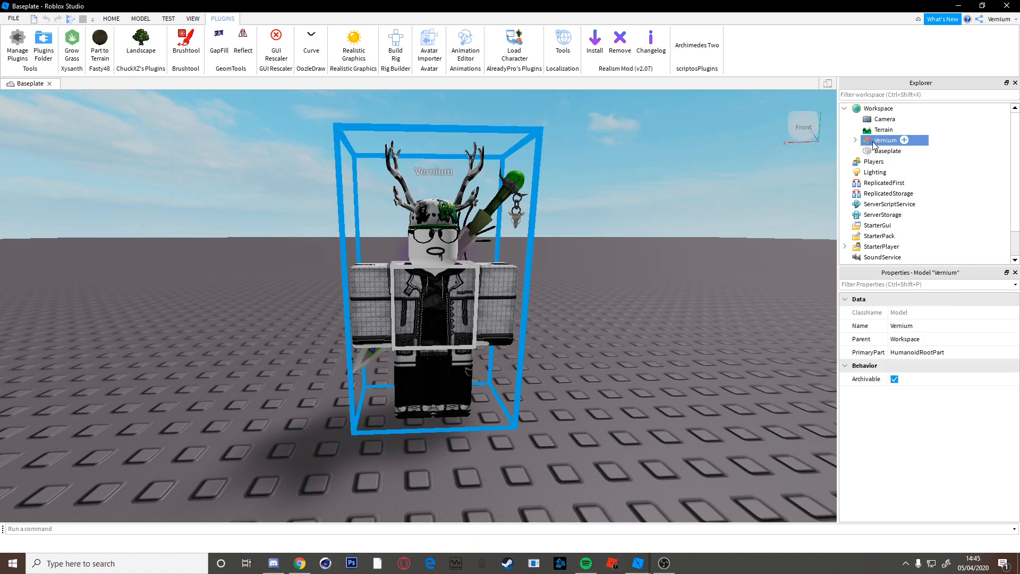
pyautogui.click(732, 307)
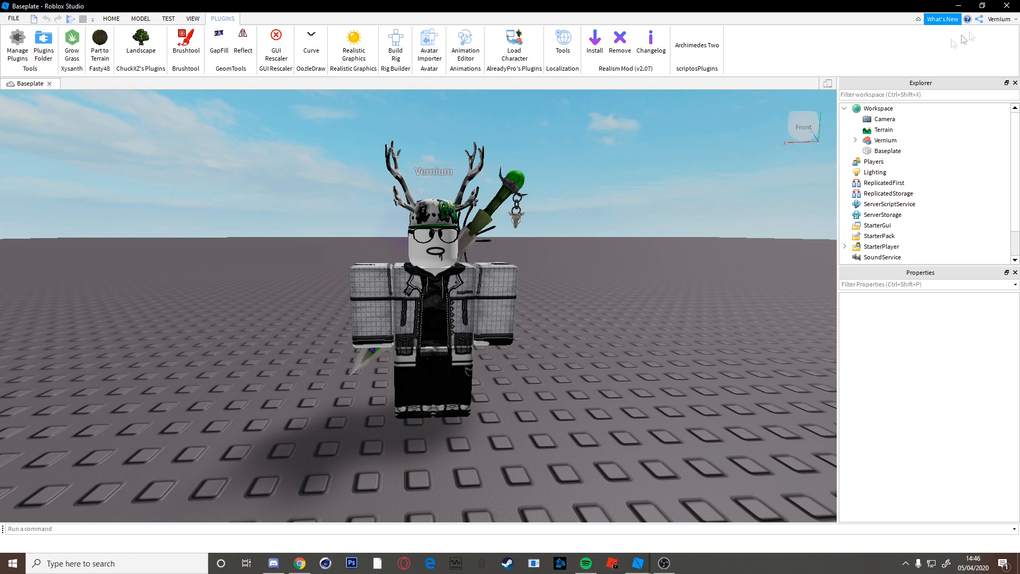
pyautogui.click(957, 6)
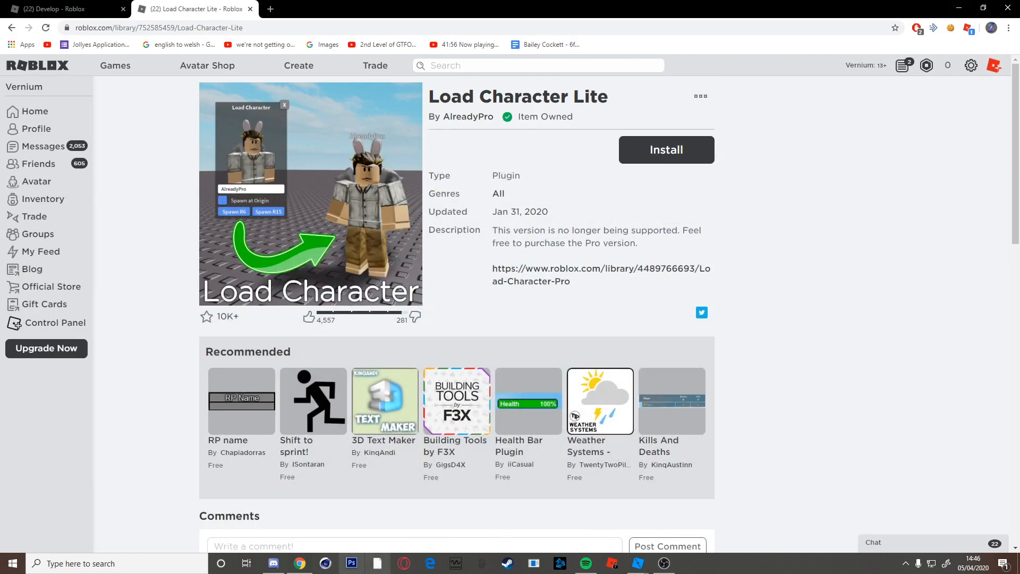
# Switch to Cinema 4D's empty Untitled 1 project from the taskbar.
pyautogui.click(323, 564)
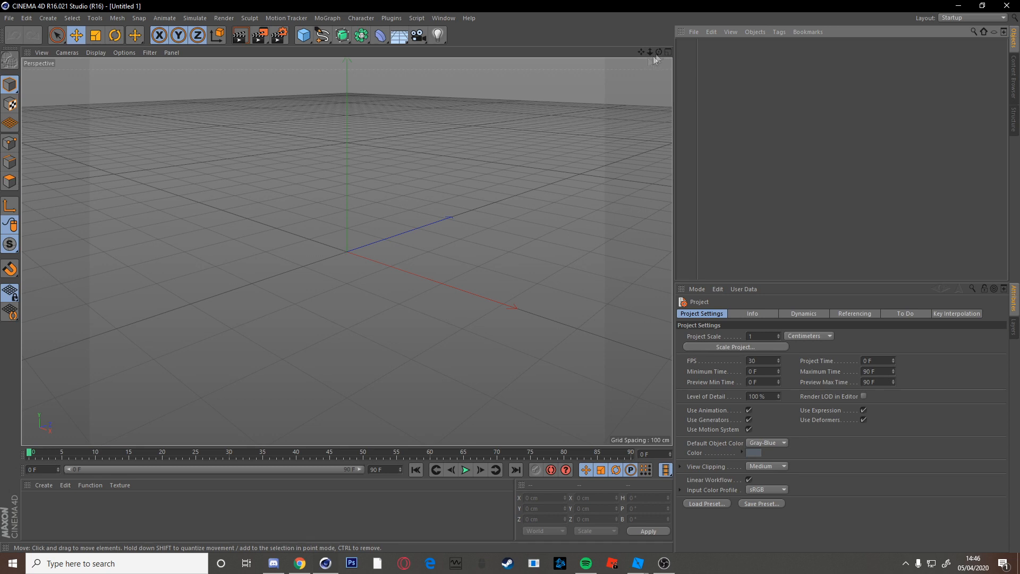
pyautogui.moveTo(641, 52)
pyautogui.mouseDown()
pyautogui.moveTo(346, 250)
pyautogui.moveTo(643, 54)
pyautogui.mouseUp()
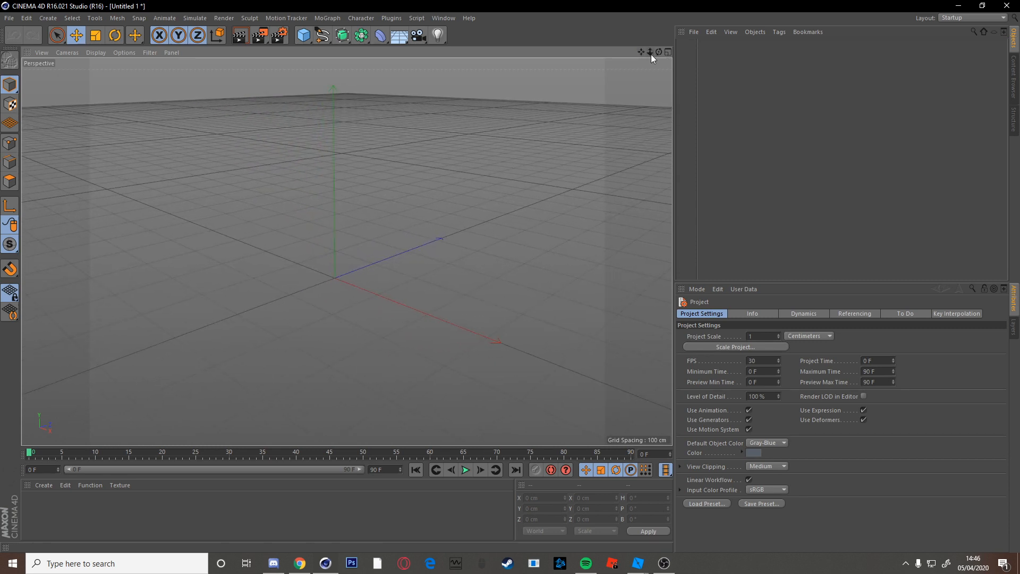
pyautogui.moveTo(650, 52)
pyautogui.mouseDown()
pyautogui.moveTo(641, 52)
pyautogui.moveTo(660, 52)
pyautogui.mouseUp()
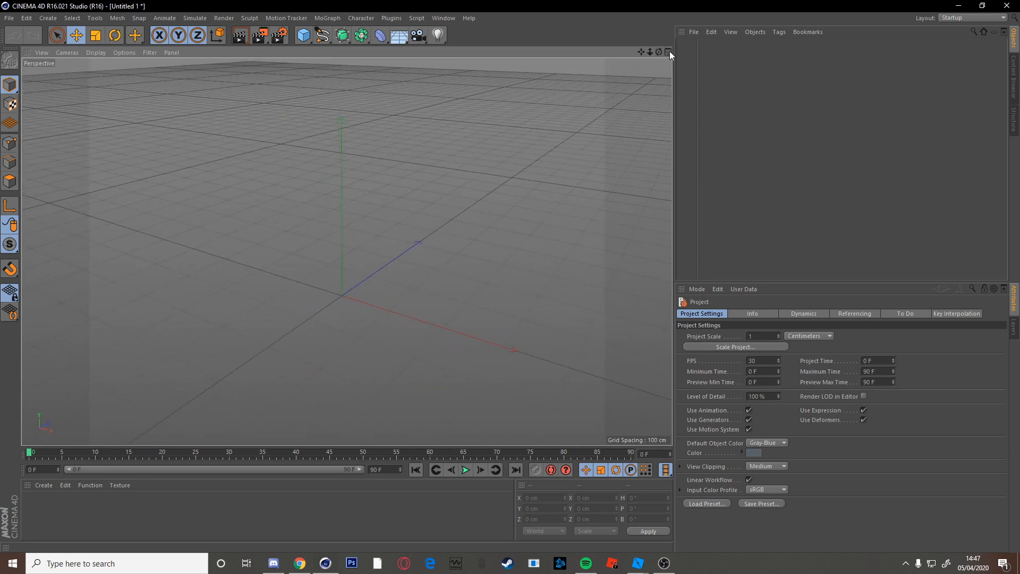
pyautogui.click(669, 52)
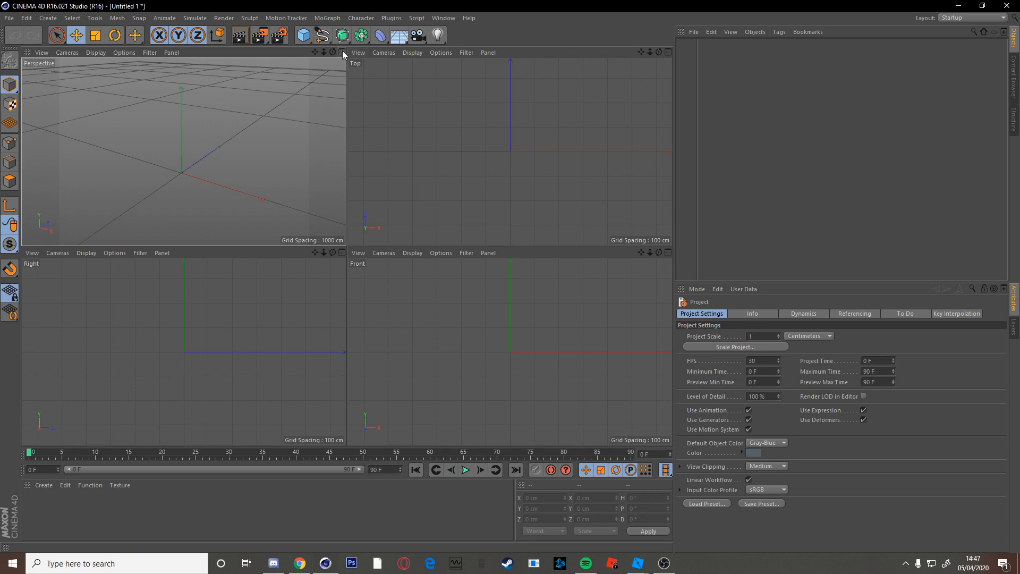
pyautogui.click(342, 52)
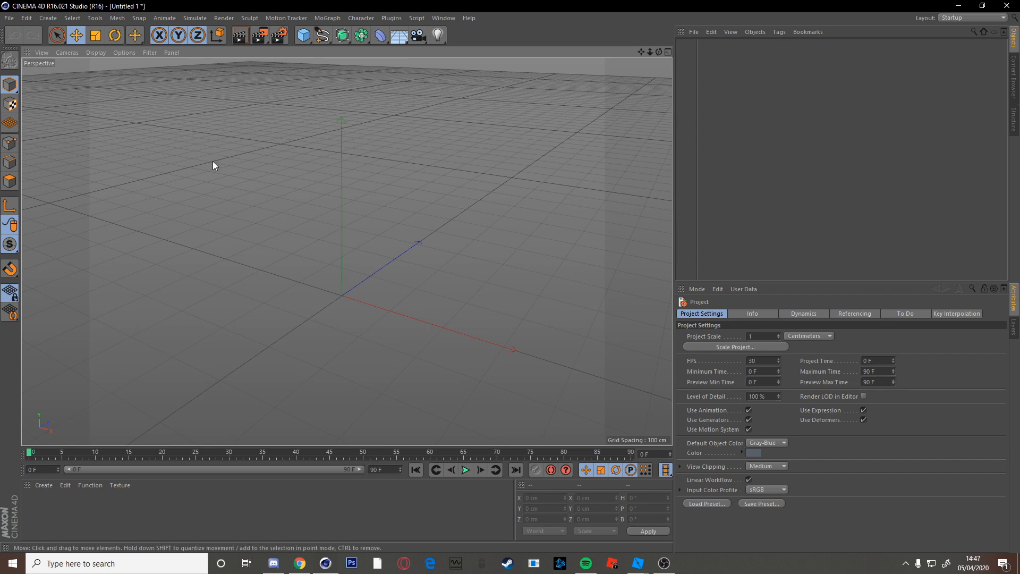
pyautogui.click(10, 18)
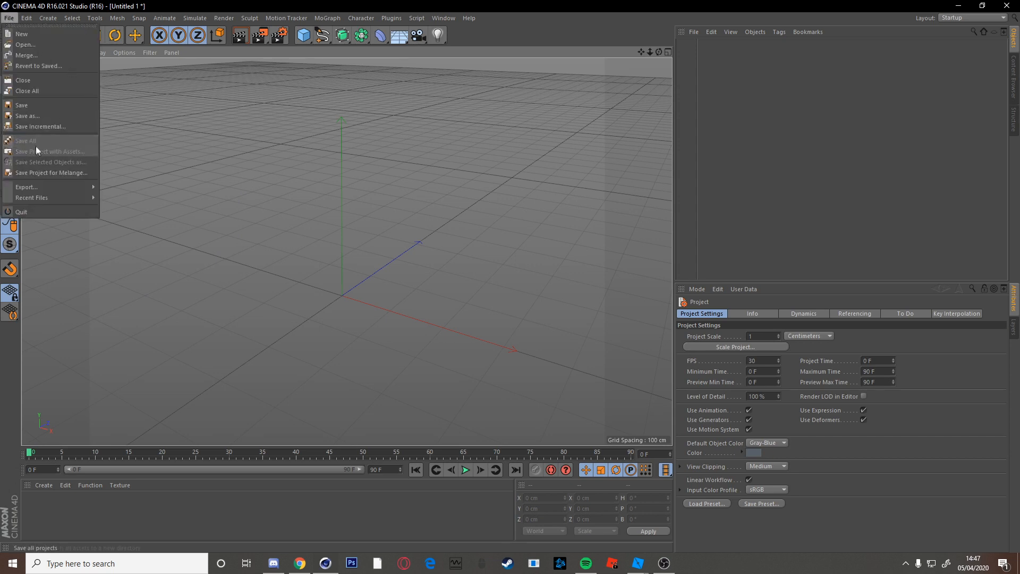
# Open charlie (1).lib4d from Graphics\Rigs and load the Charlie rig into the scene.
pyautogui.click(33, 46)
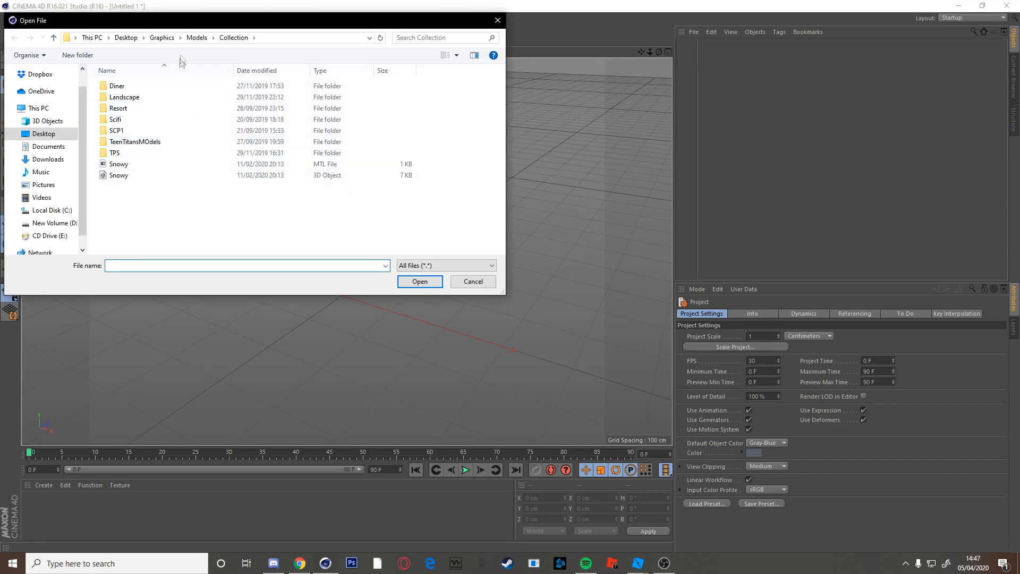
pyautogui.click(161, 39)
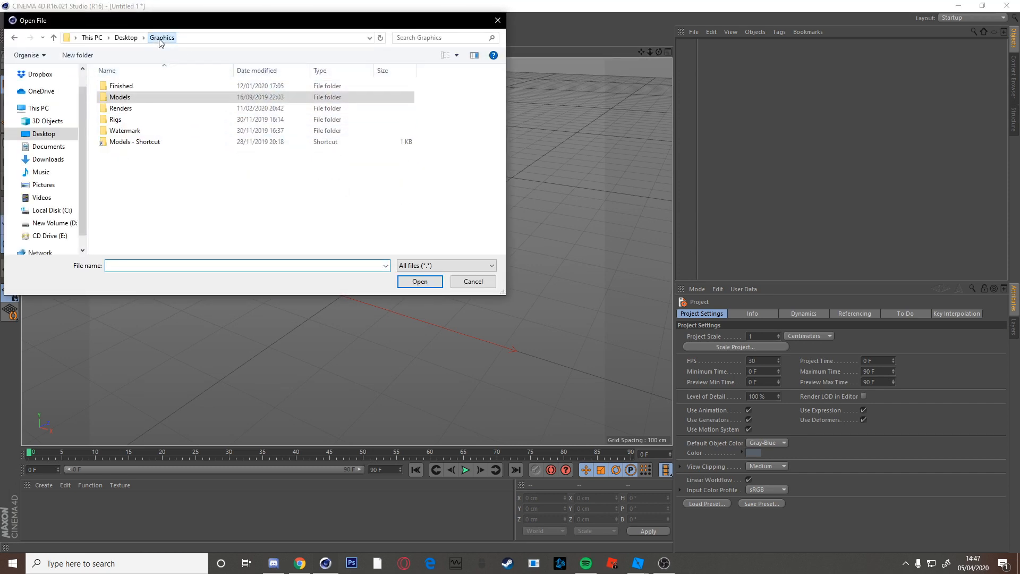
pyautogui.doubleClick(153, 120)
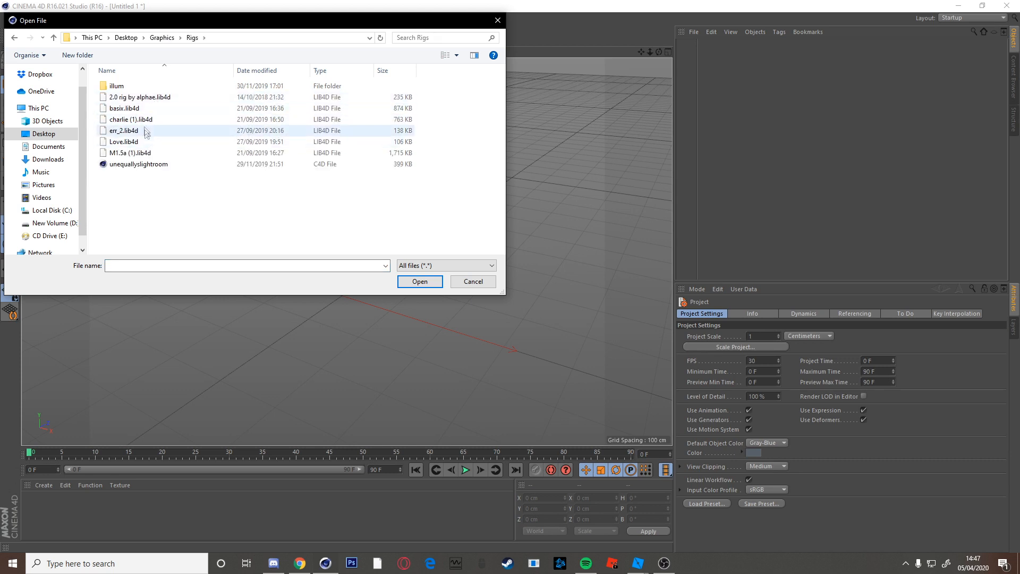
pyautogui.click(149, 120)
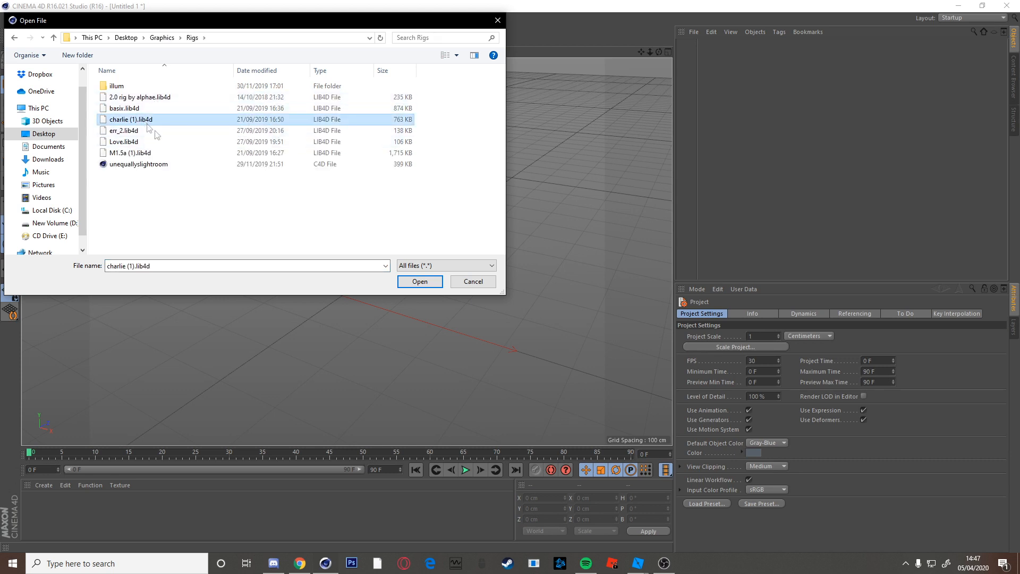
pyautogui.click(420, 283)
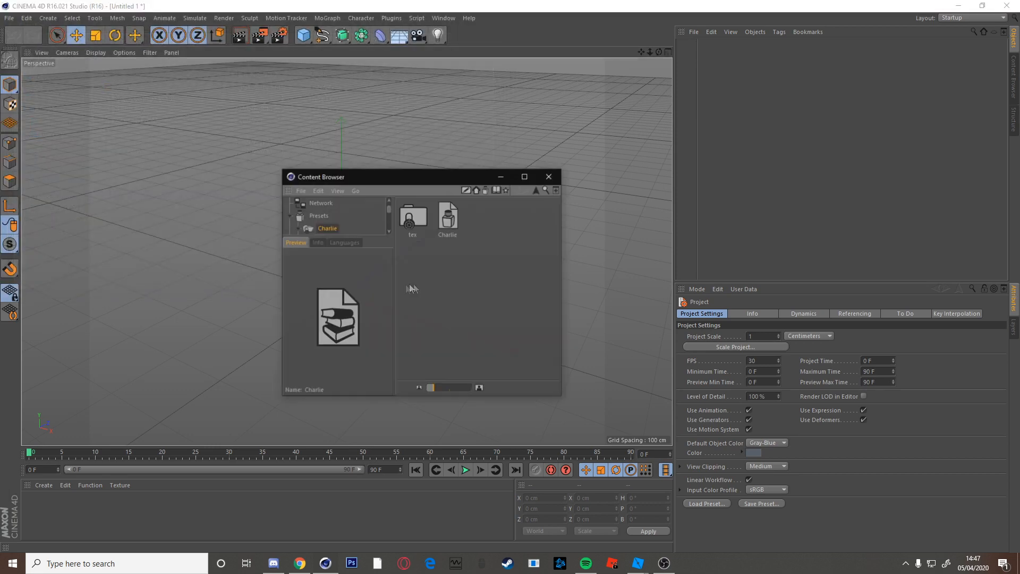
pyautogui.doubleClick(445, 227)
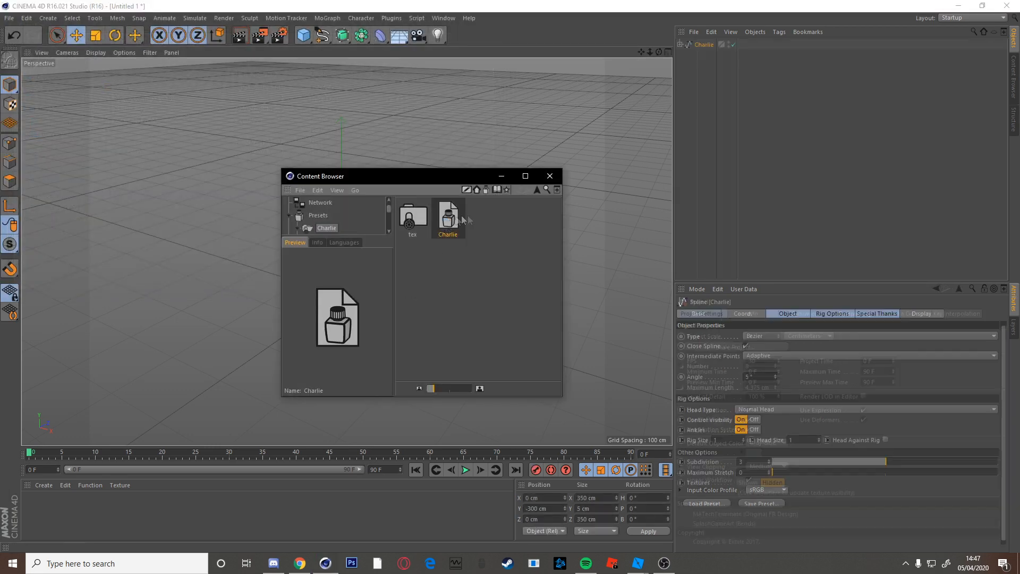
# Close the Content Browser and orbit the view around the Charlie rig.
pyautogui.click(550, 176)
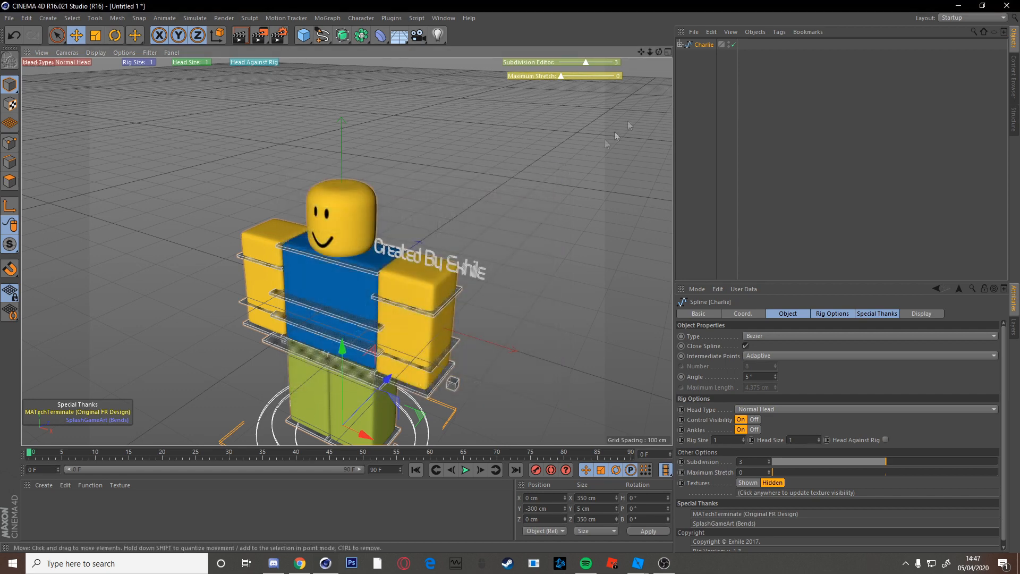
pyautogui.moveTo(641, 52); pyautogui.dragTo(646, 6)
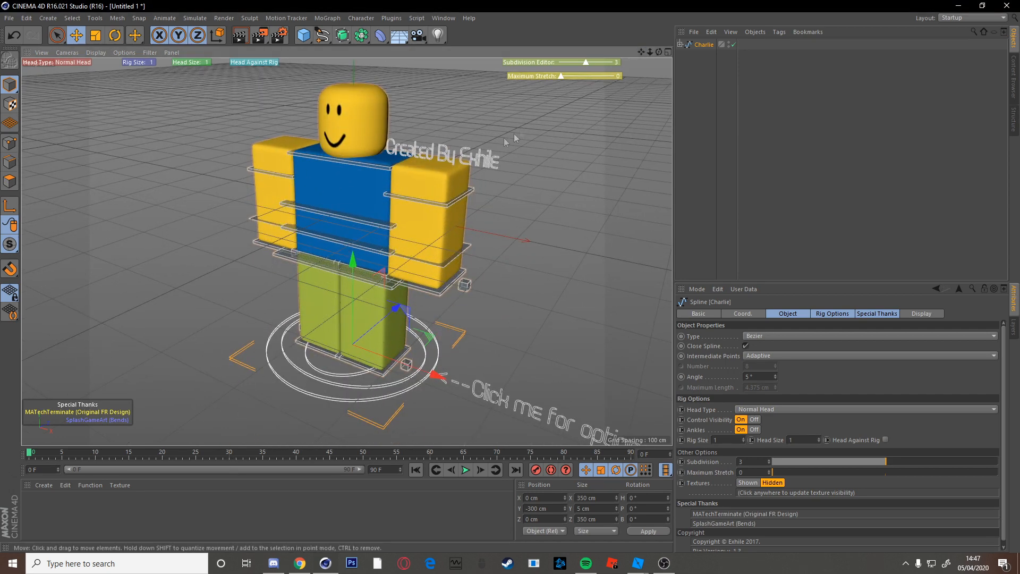
pyautogui.keyDown('alt'); pyautogui.moveTo(351, 319); pyautogui.dragTo(397, 309); pyautogui.keyUp('alt')
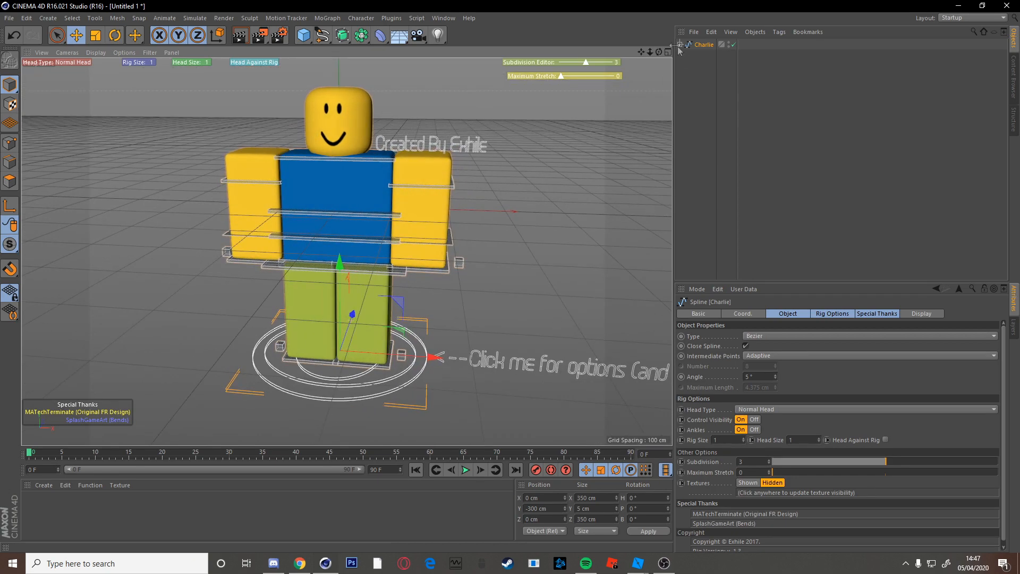
pyautogui.moveTo(659, 51); pyautogui.dragTo(641, 85)
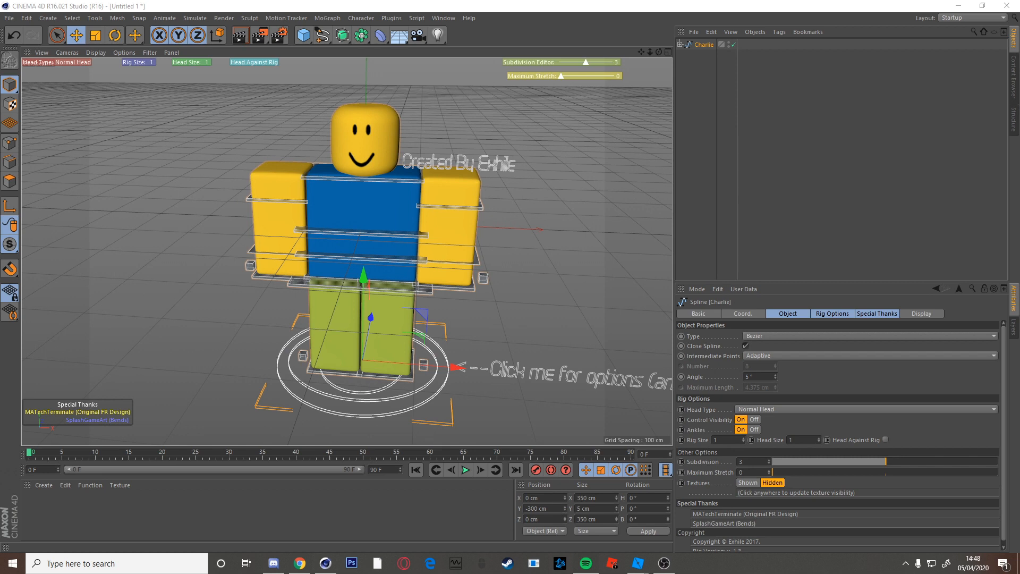
pyautogui.click(599, 196)
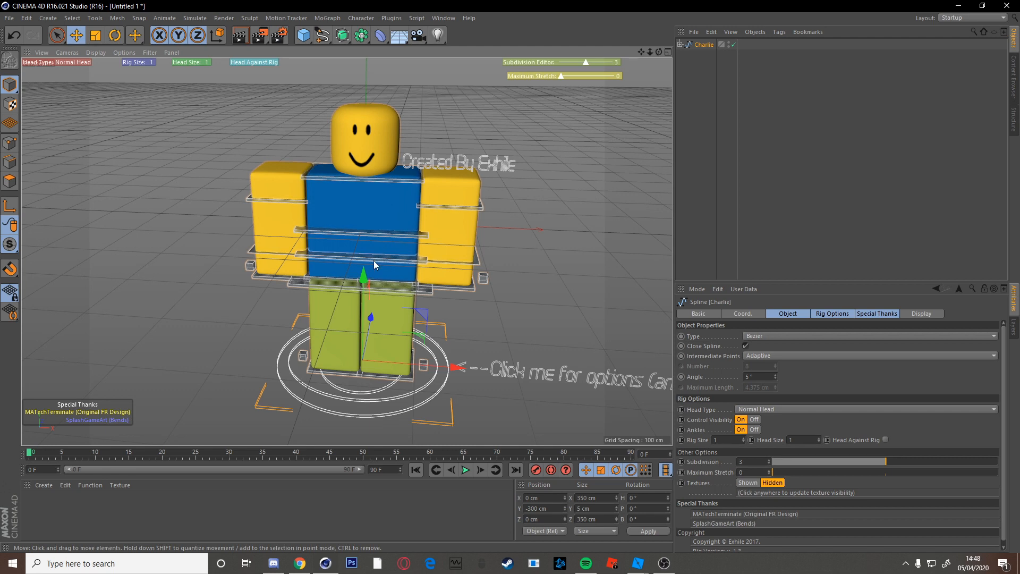
# Drag the Waist Control downward, then undo to restore the rig's default pose.
pyautogui.click(384, 288)
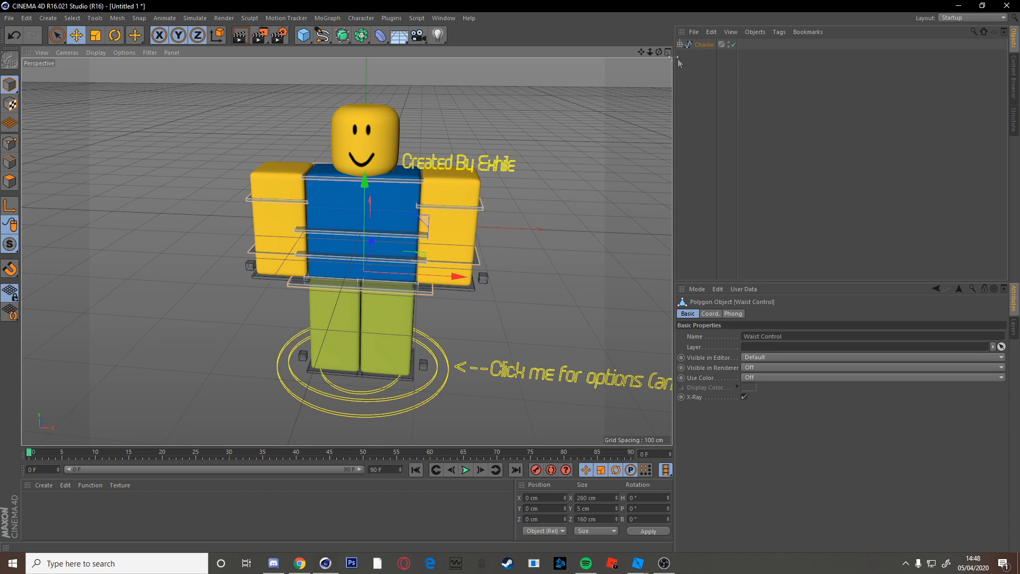
pyautogui.moveTo(383, 216); pyautogui.dragTo(370, 300)
pyautogui.hotkey('ctrl', 'z')
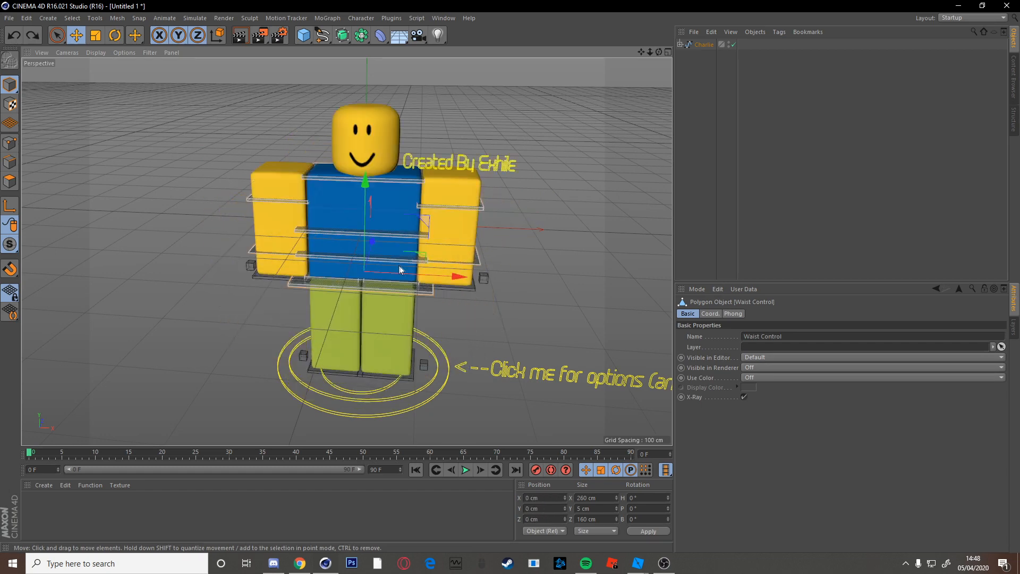
pyautogui.click(9, 18)
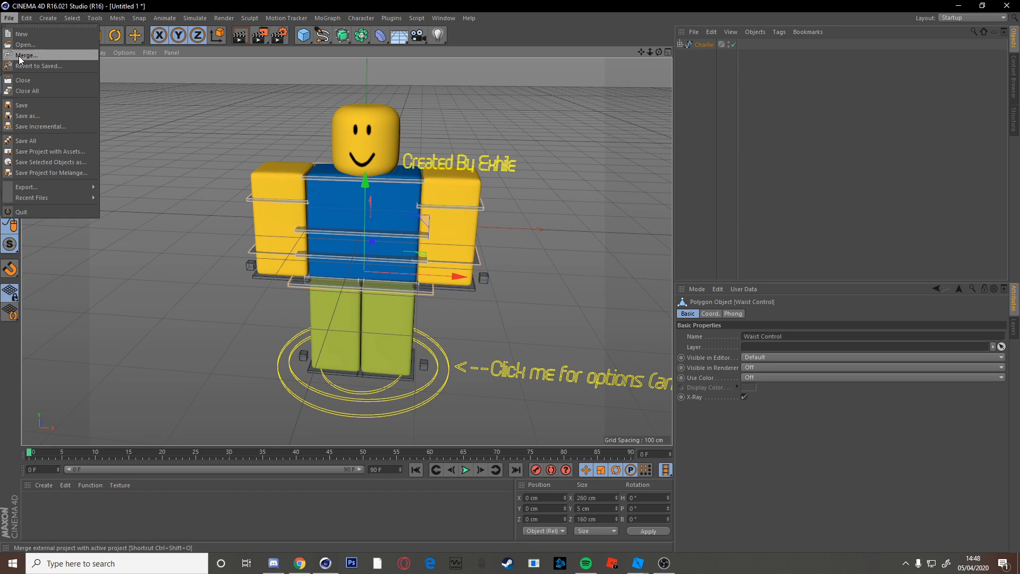
# Merge the exported avatar OBJ from Humanoid\TutorialSeries\Cinema4d\#1, reaching Wavefront import at 100 Centimeters.
pyautogui.click(19, 56)
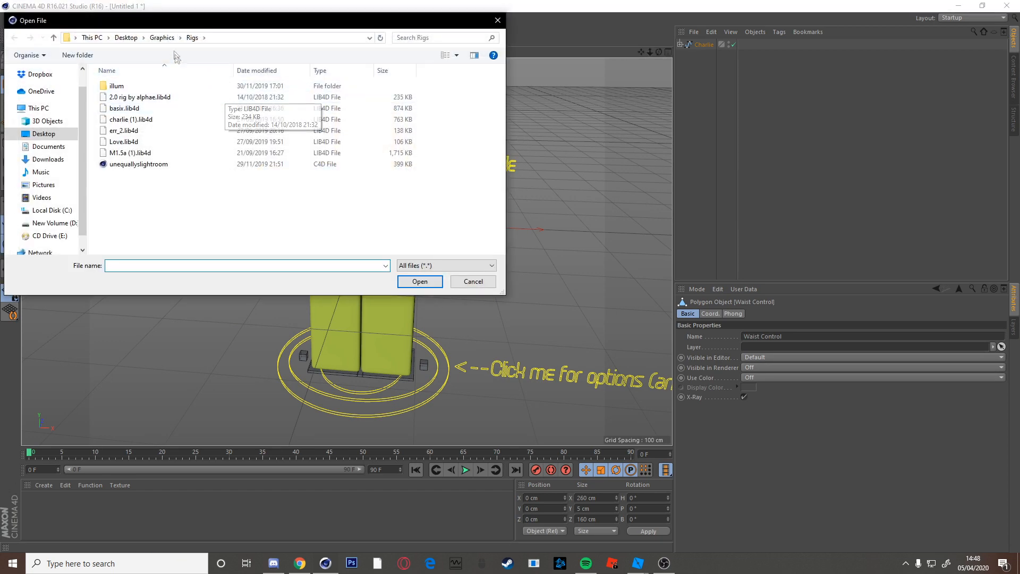
pyautogui.click(161, 44)
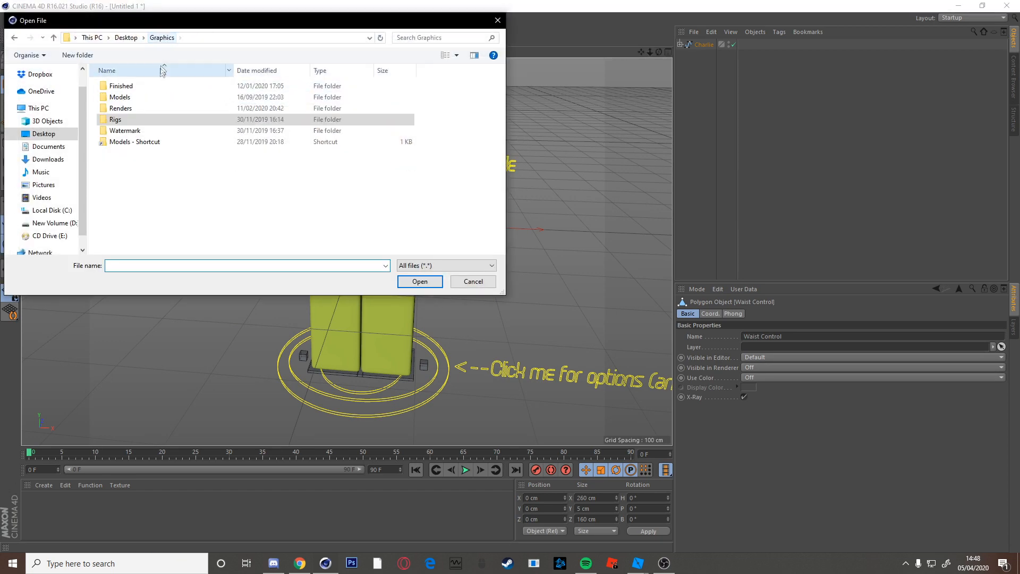
pyautogui.doubleClick(122, 109)
pyautogui.click(161, 38)
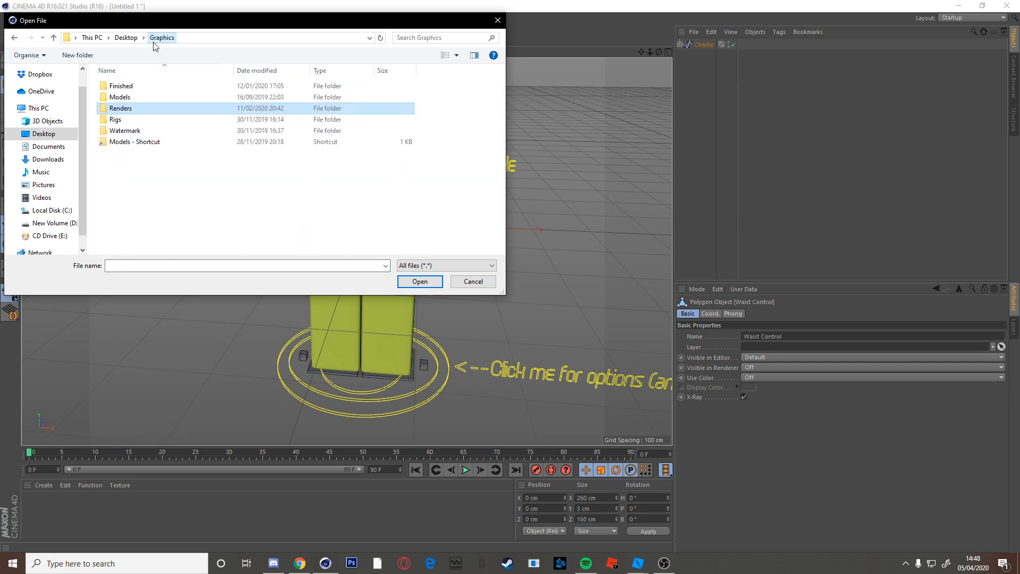
pyautogui.doubleClick(127, 97)
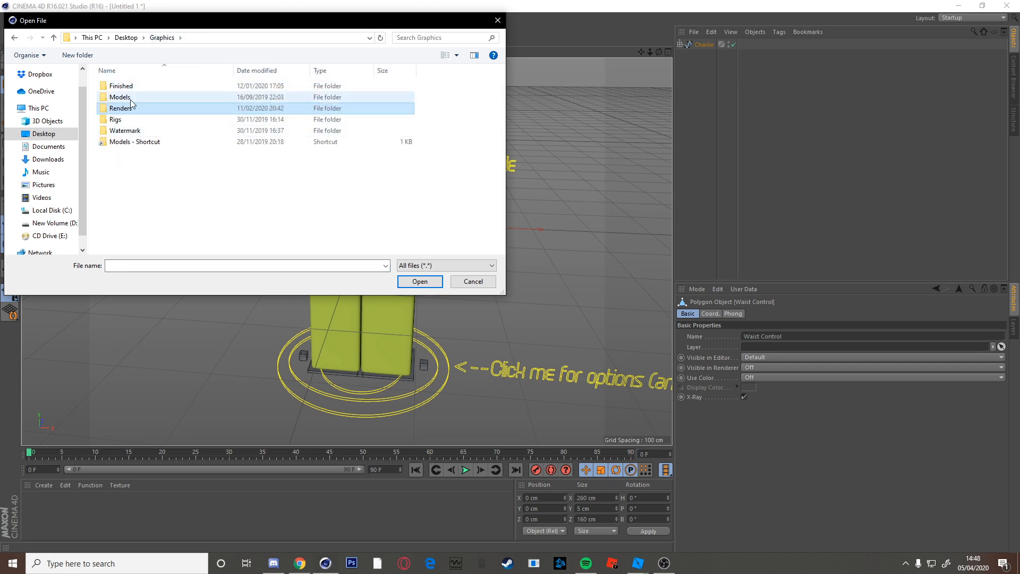
pyautogui.doubleClick(126, 97)
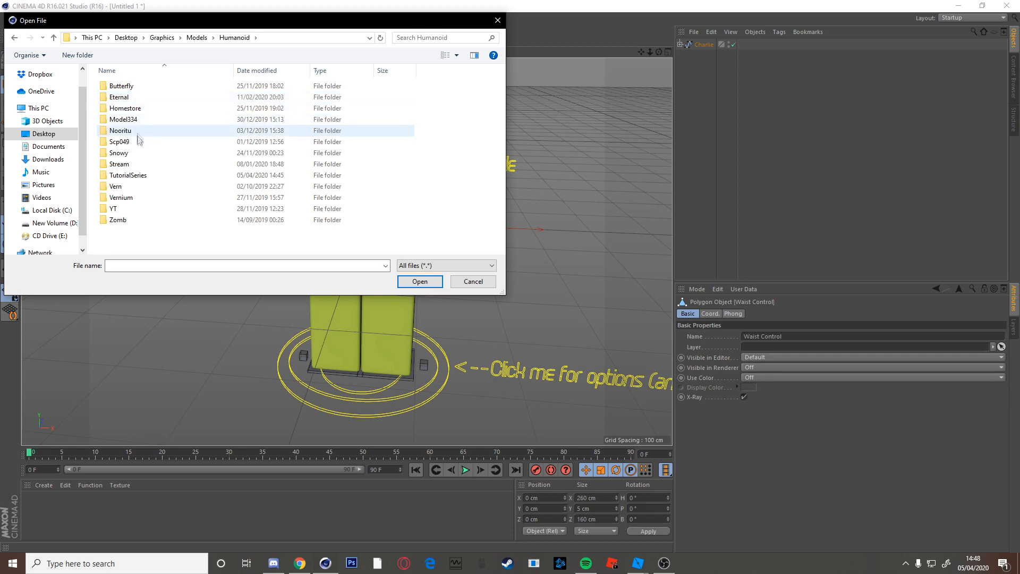
pyautogui.doubleClick(145, 175)
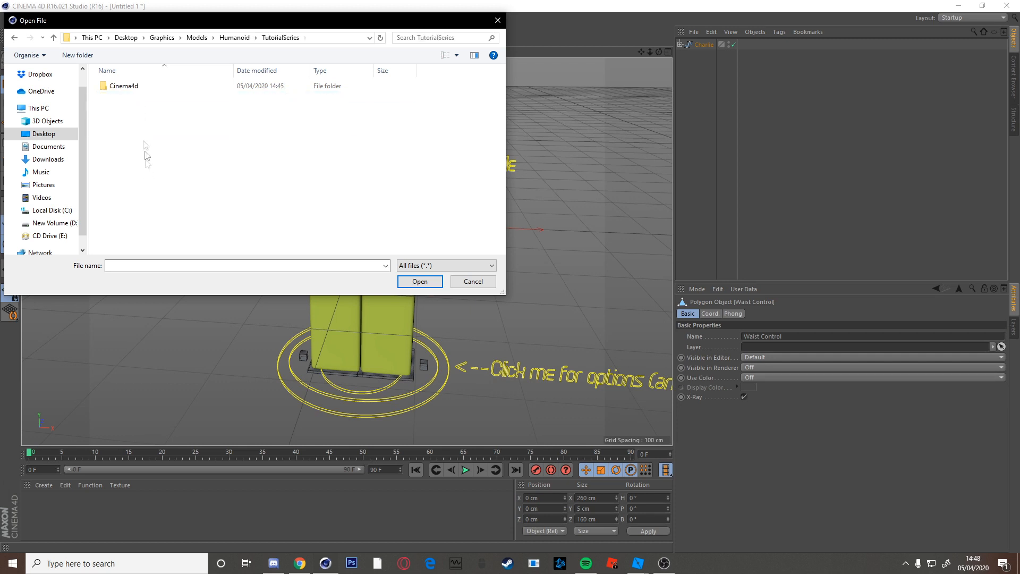
pyautogui.doubleClick(161, 86)
pyautogui.doubleClick(163, 89)
pyautogui.click(161, 96)
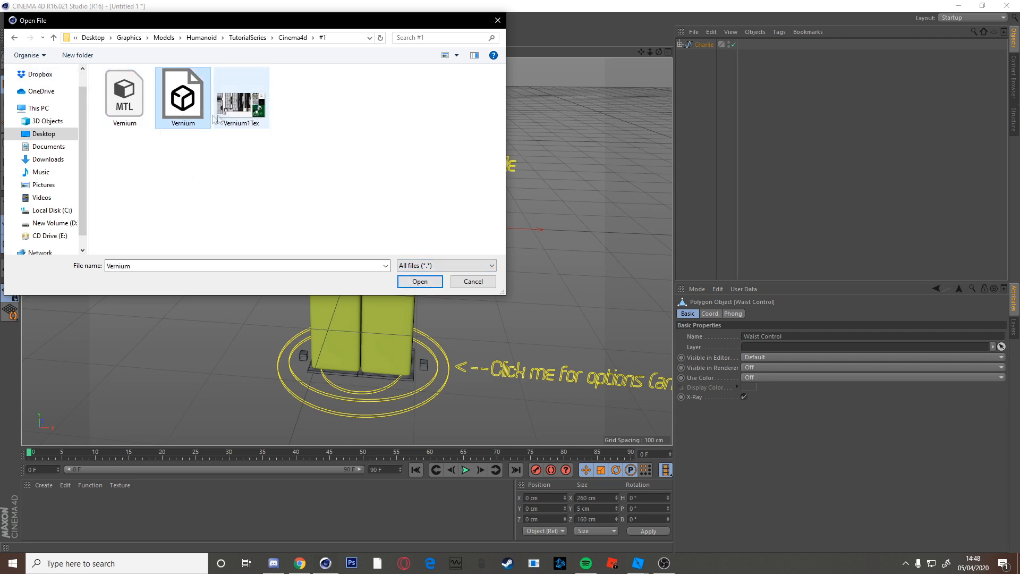
pyautogui.click(424, 279)
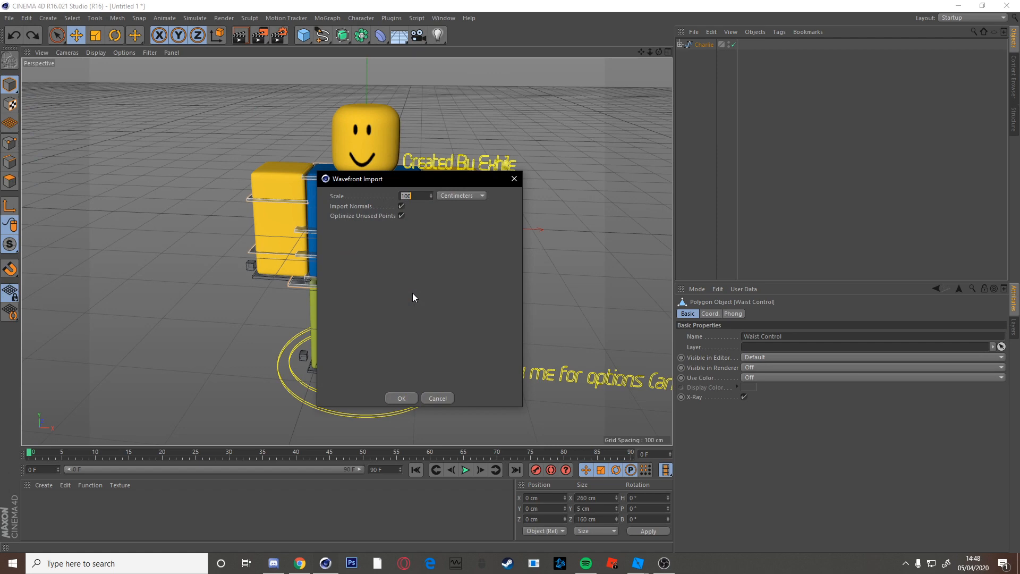
# Import the Vernium OBJ and select all ten Vernium parts.
pyautogui.click(400, 398)
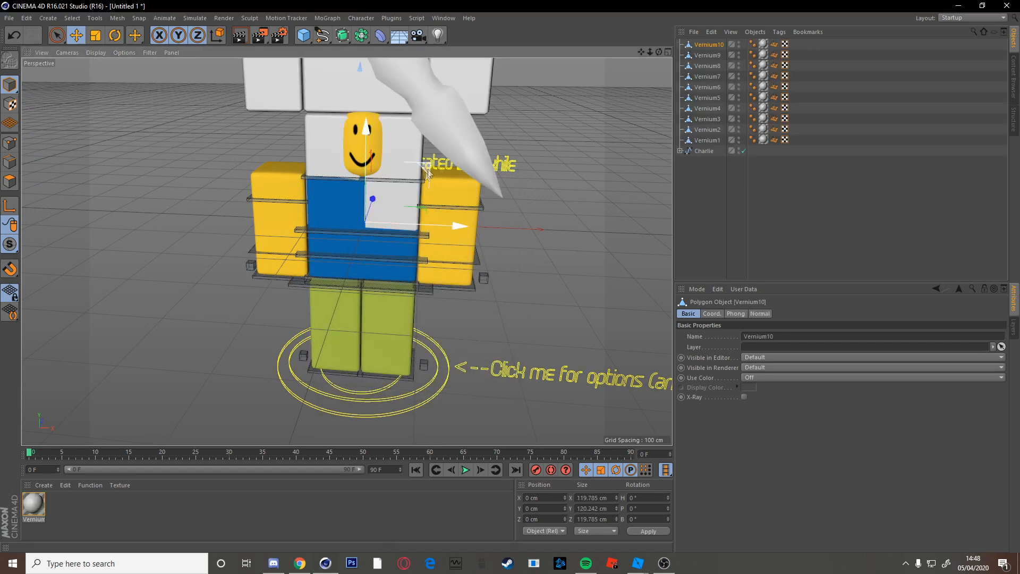
pyautogui.moveTo(640, 54); pyautogui.dragTo(619, 224)
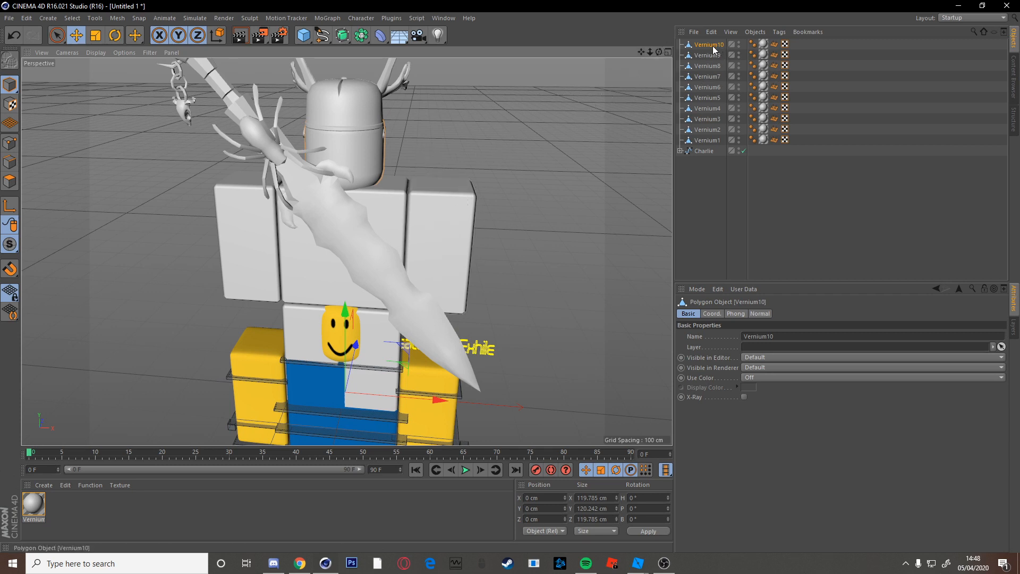
pyautogui.keyDown('shift'); pyautogui.click(711, 141); pyautogui.keyUp('shift')
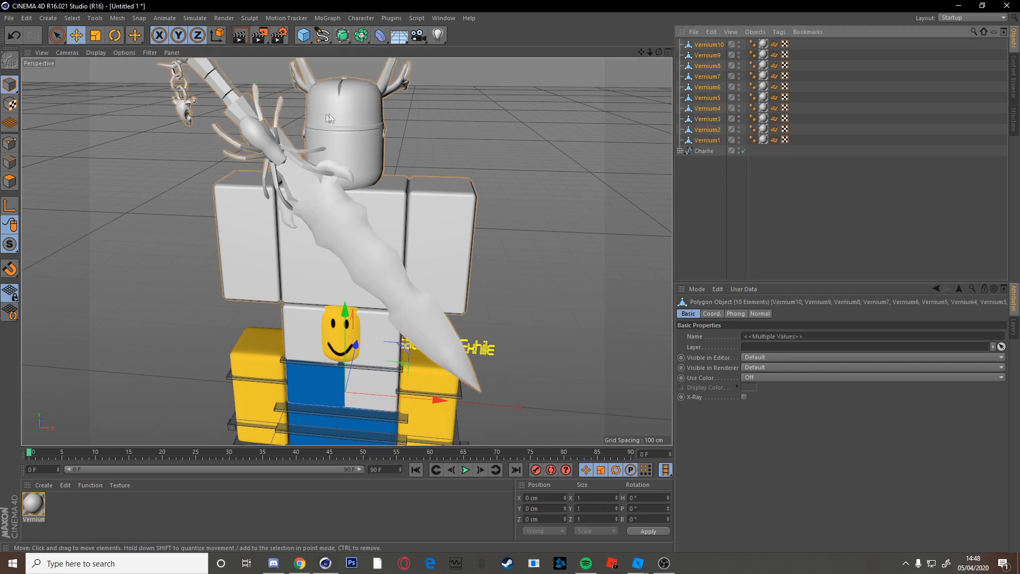
pyautogui.scroll(-2, 363, 270)
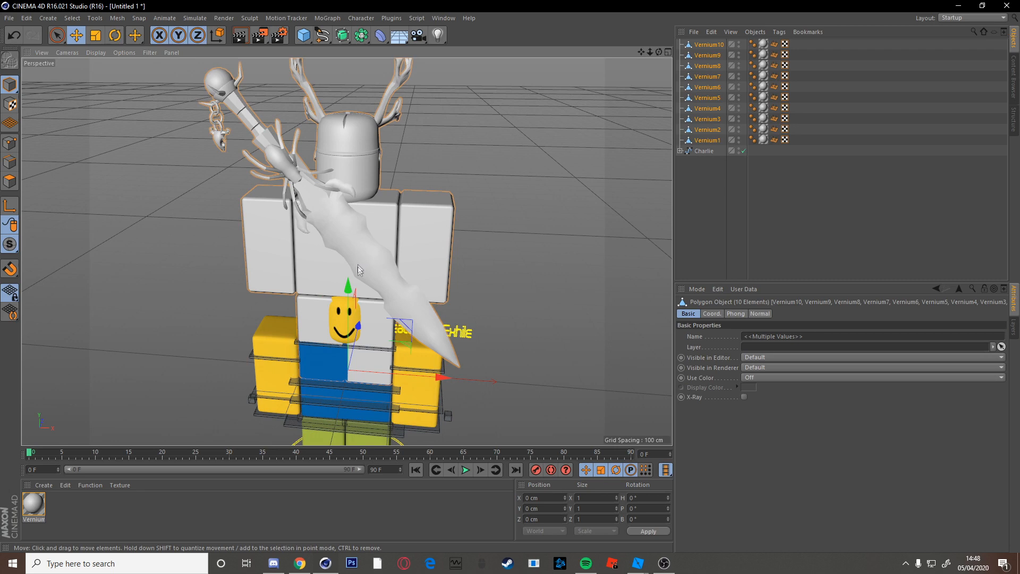
pyautogui.scroll(1, 361, 254)
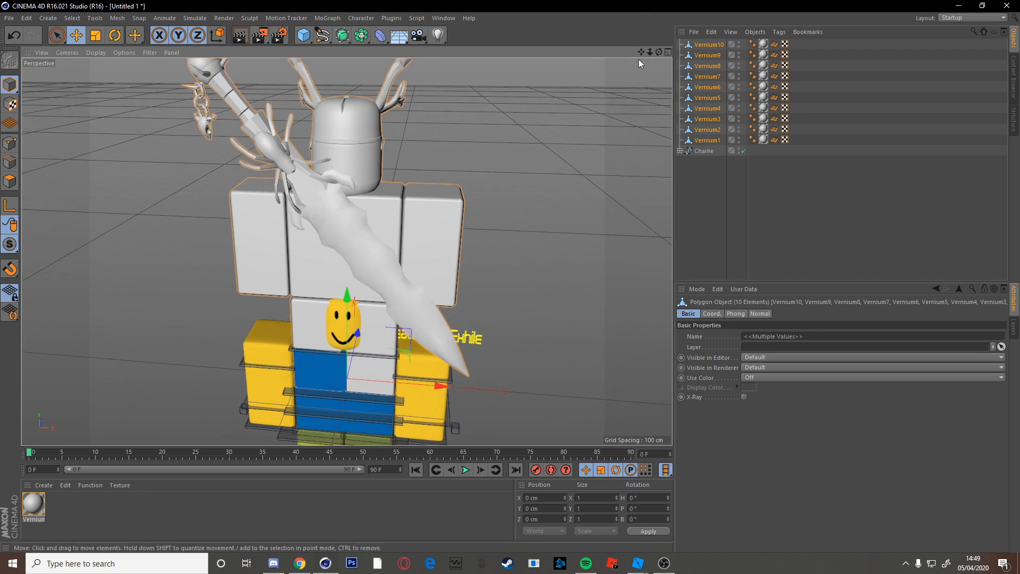
pyautogui.scroll(2, 459, 180)
# Lower the Vernium parts onto the rig and rotate them 180° to face forward.
pyautogui.moveTo(336, 268); pyautogui.dragTo(360, 352)
pyautogui.moveTo(641, 52); pyautogui.dragTo(630, 5)
pyautogui.click(115, 36)
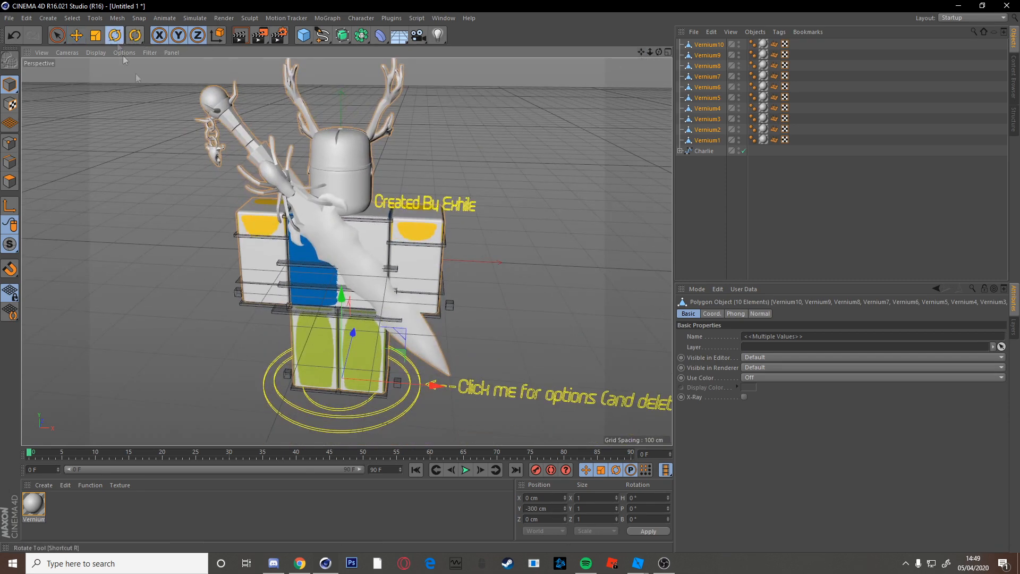
pyautogui.moveTo(355, 414); pyautogui.dragTo(304, 288)
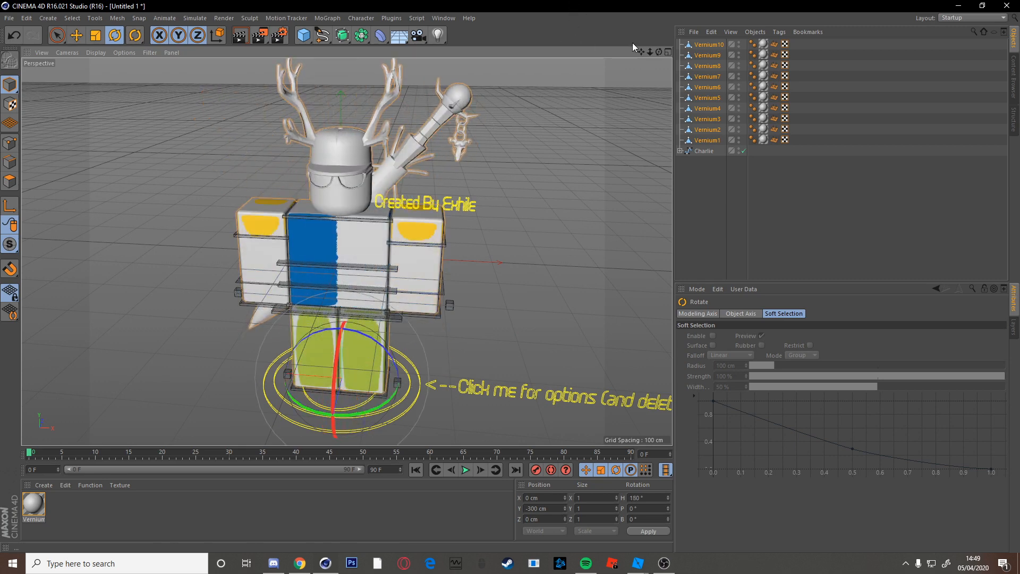
pyautogui.moveTo(644, 52); pyautogui.dragTo(553, 151)
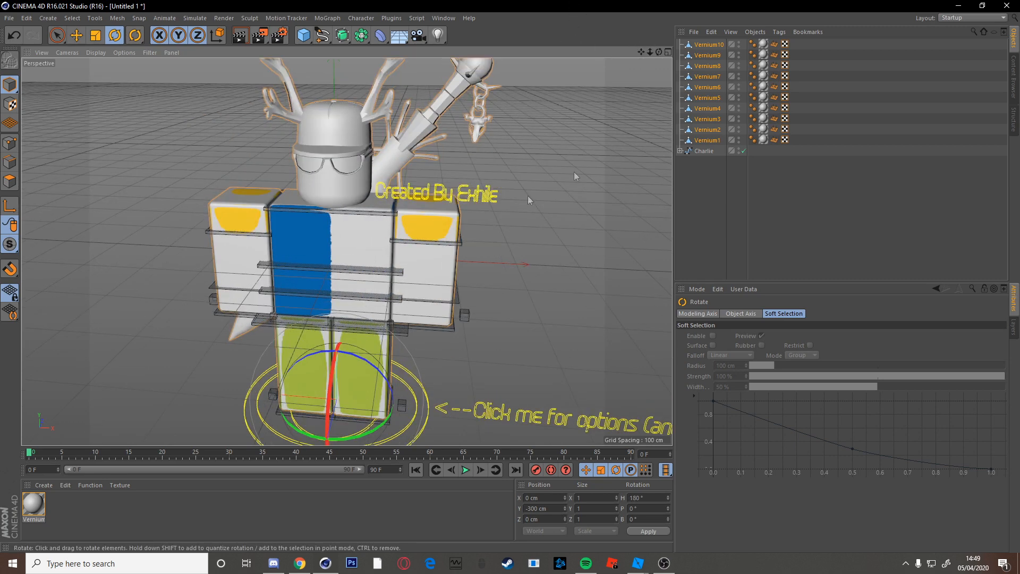
# Delete Vernium10 and Vernium5–Vernium9, keeping Vernium1–Vernium4 beside Charlie.
pyautogui.click(706, 58)
pyautogui.click(704, 76)
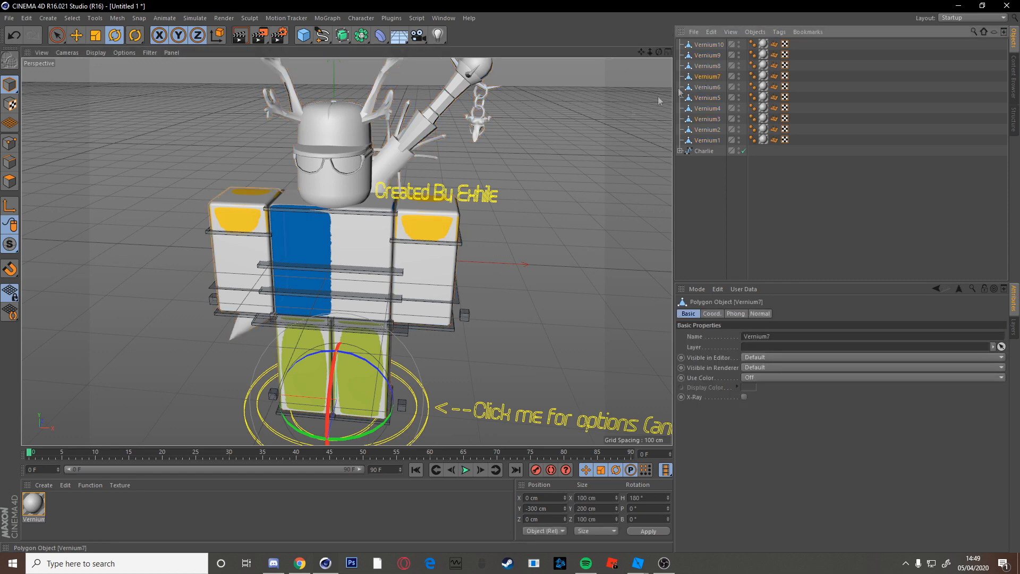
pyautogui.scroll(1, 544, 169)
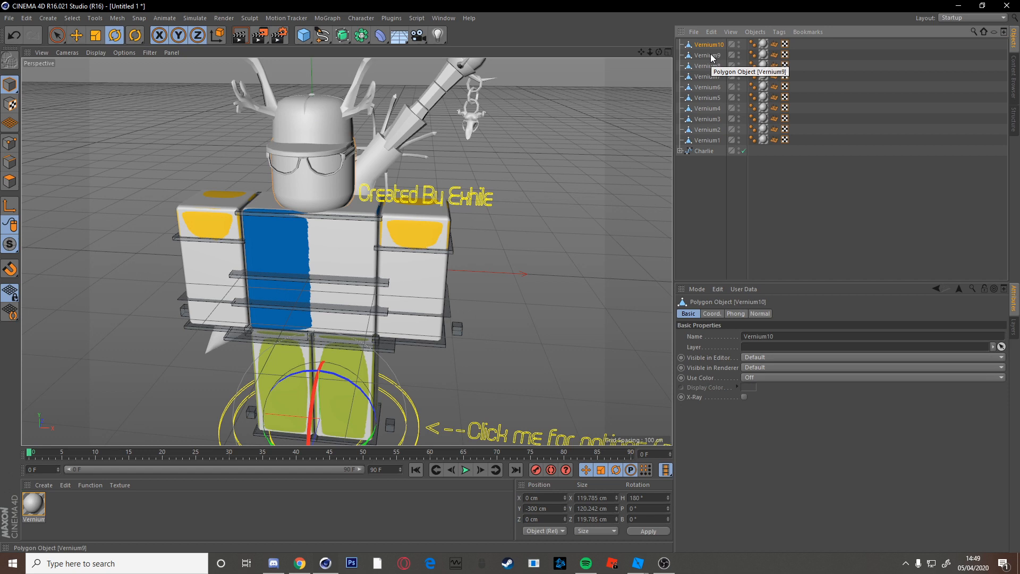
pyautogui.press('Delete')
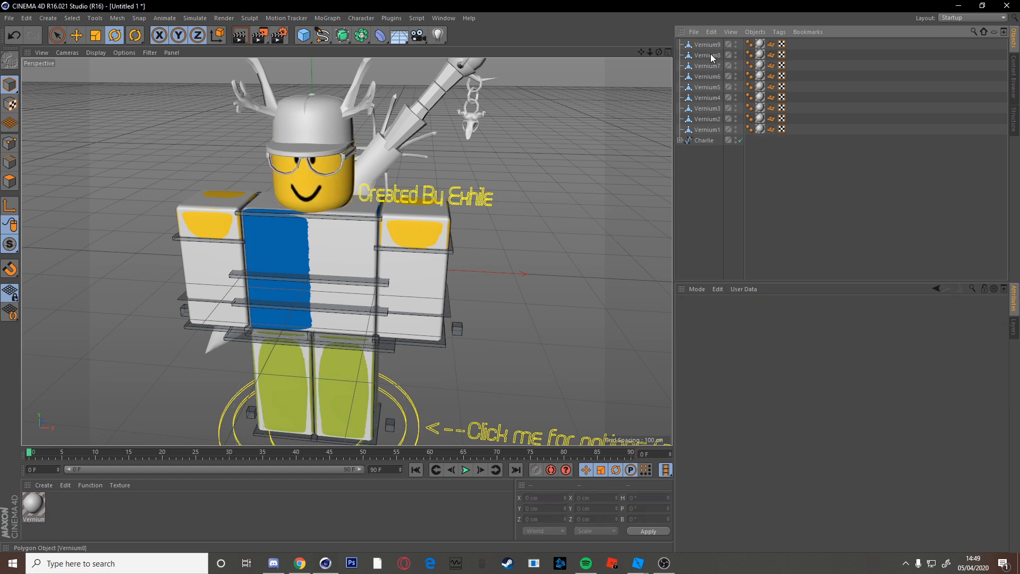
pyautogui.click(707, 99)
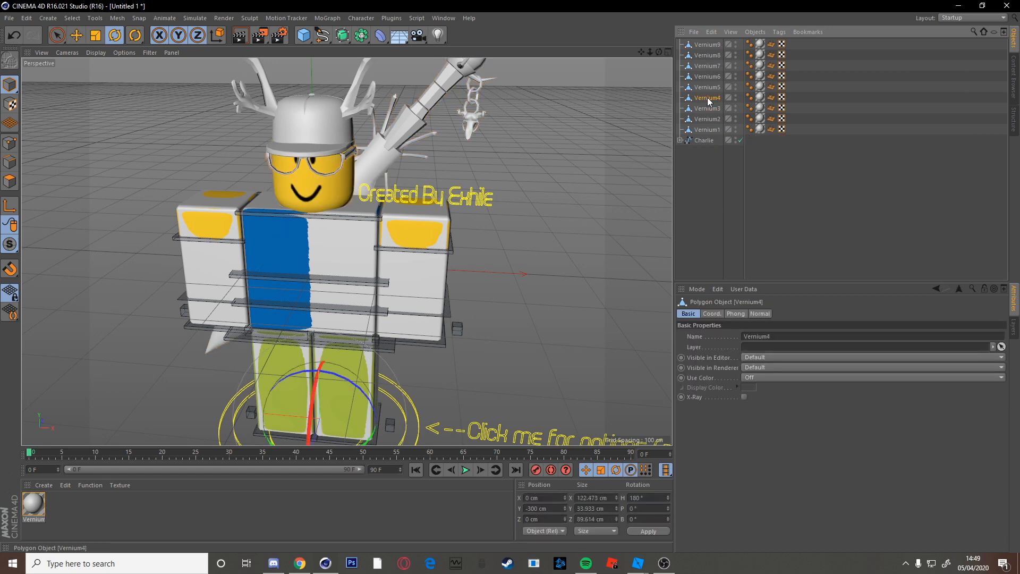
pyautogui.keyDown('shift'); pyautogui.click(706, 43); pyautogui.keyUp('shift')
pyautogui.press('Delete')
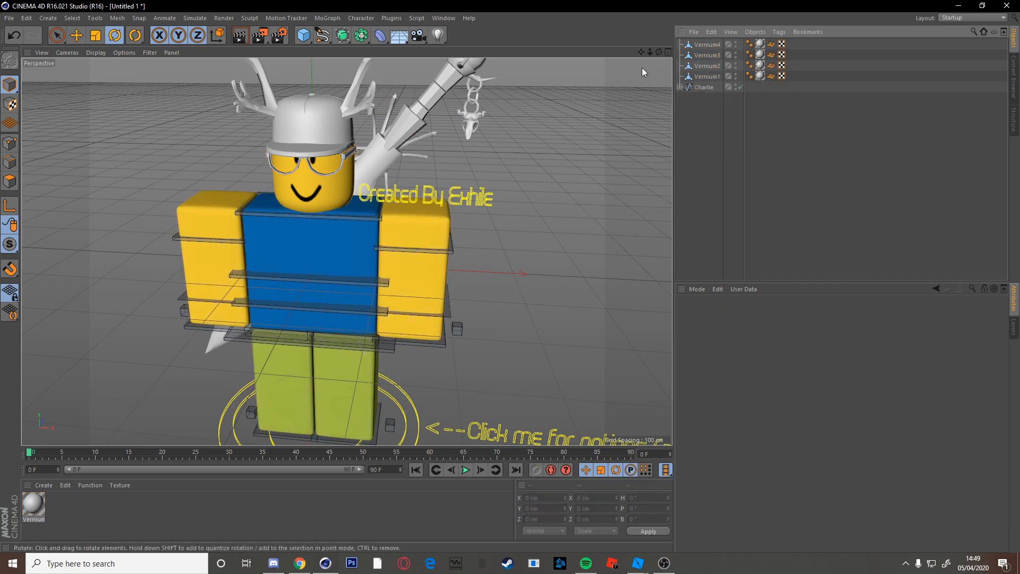
pyautogui.moveTo(641, 53); pyautogui.dragTo(657, 66)
pyautogui.hotkey('ctrl', 'z')
pyautogui.press('Delete')
# Select the Vernium material, discarding an extra new material that was added.
pyautogui.moveTo(639, 52); pyautogui.dragTo(640, 52)
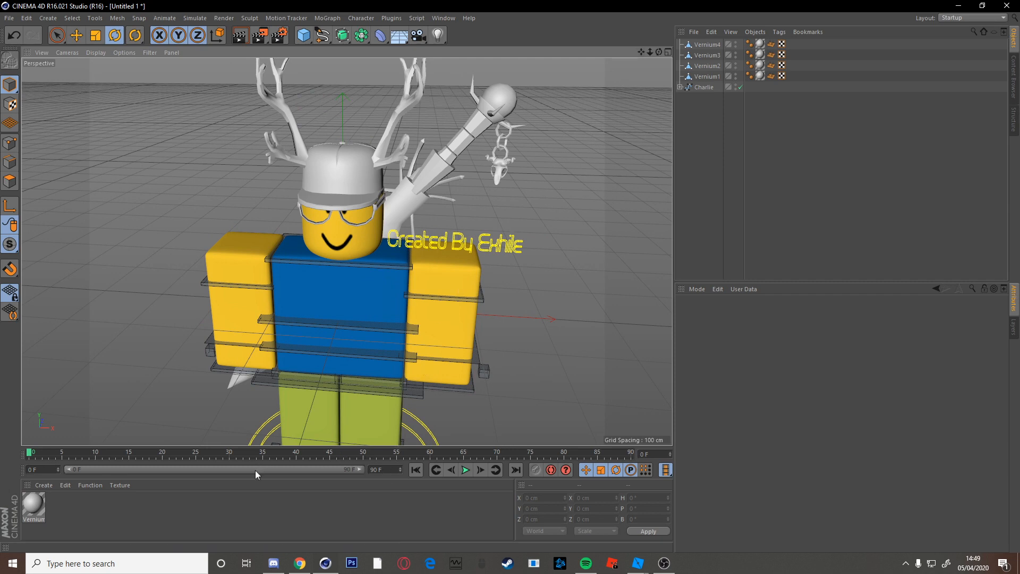
pyautogui.click(33, 506)
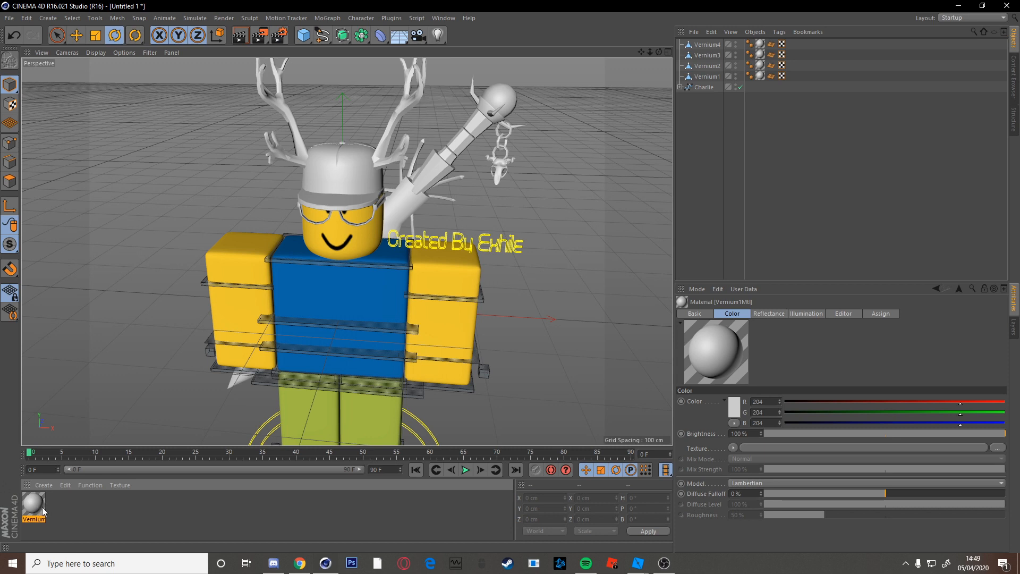
pyautogui.click(44, 485)
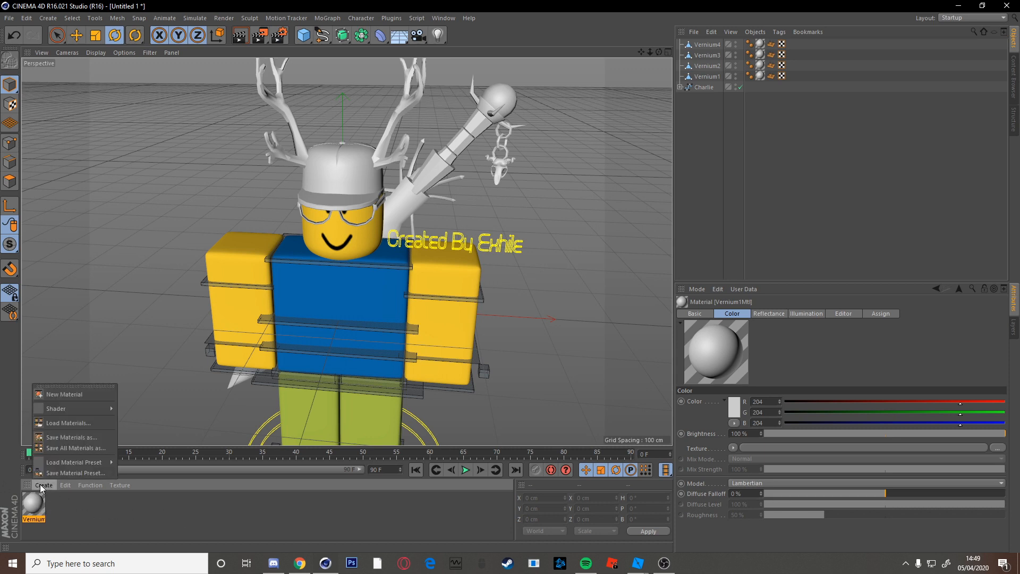
pyautogui.click(72, 395)
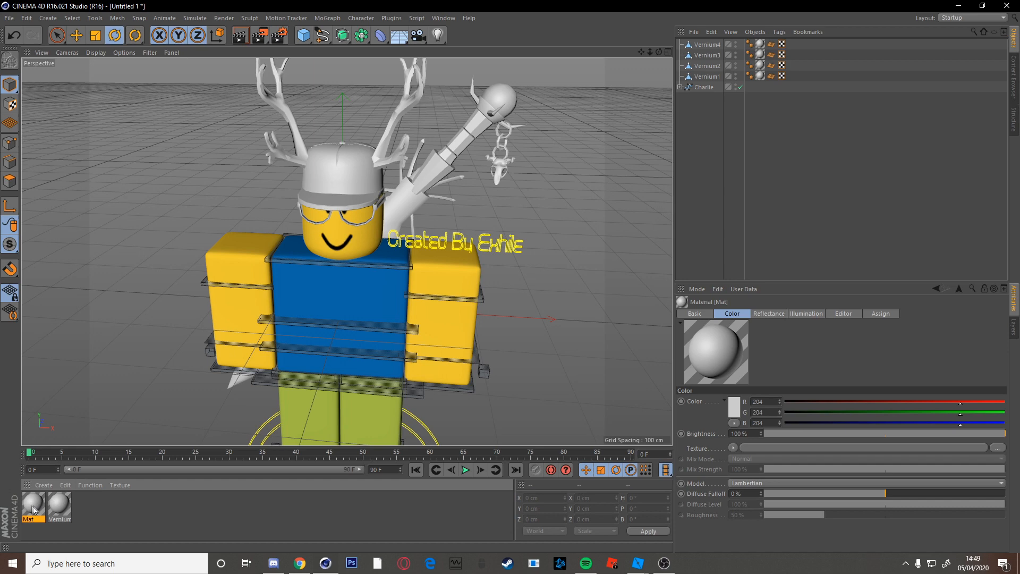
pyautogui.press('Delete')
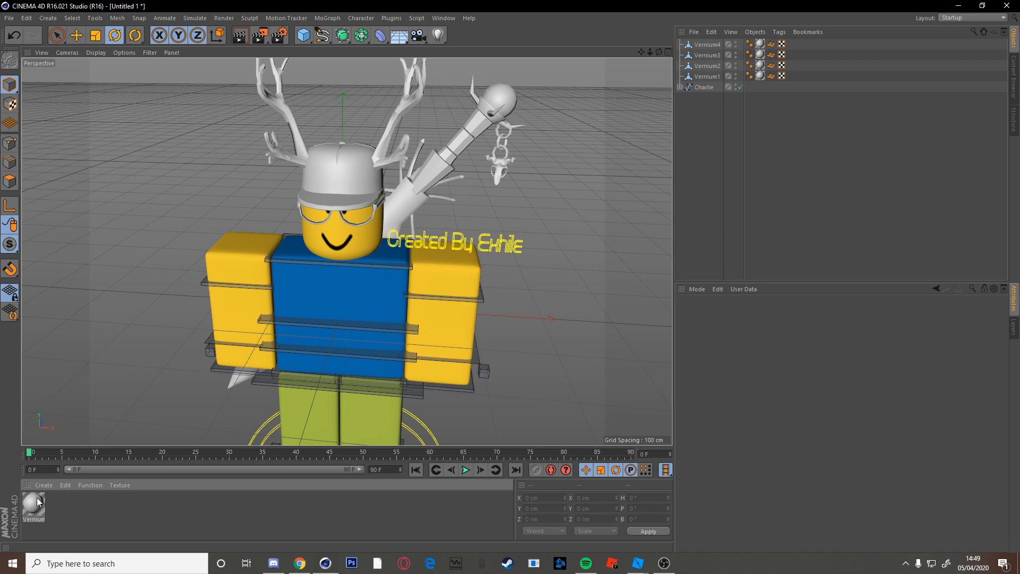
# Disable Reflectance on Vernium1Mtl and browse for its colour texture image.
pyautogui.doubleClick(38, 511)
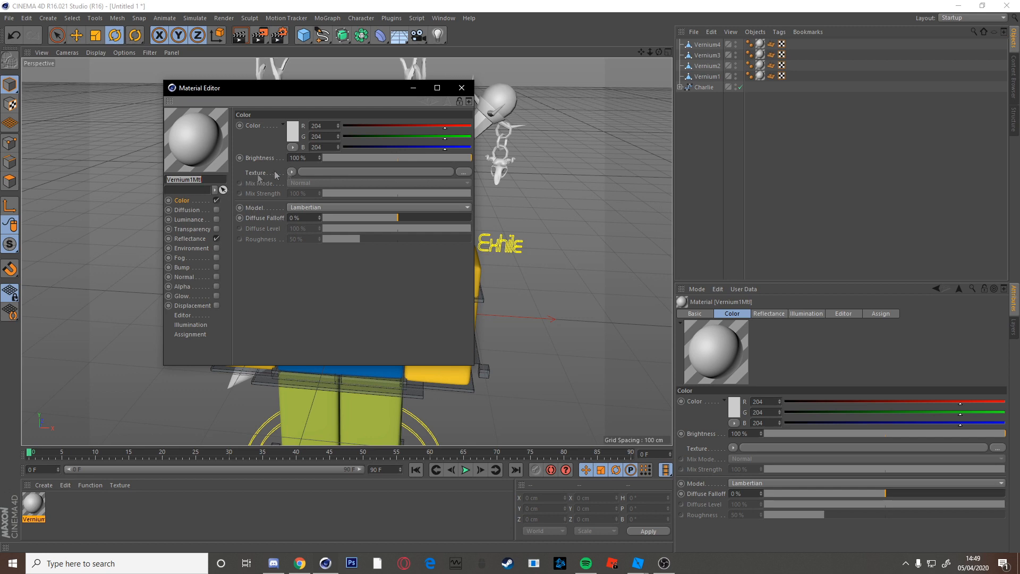
pyautogui.click(216, 239)
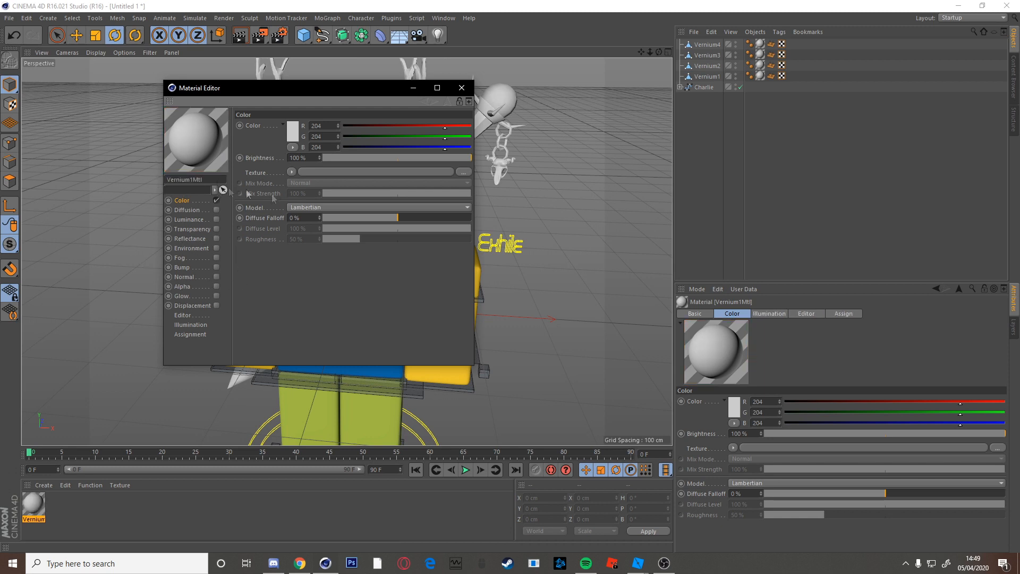
pyautogui.click(468, 172)
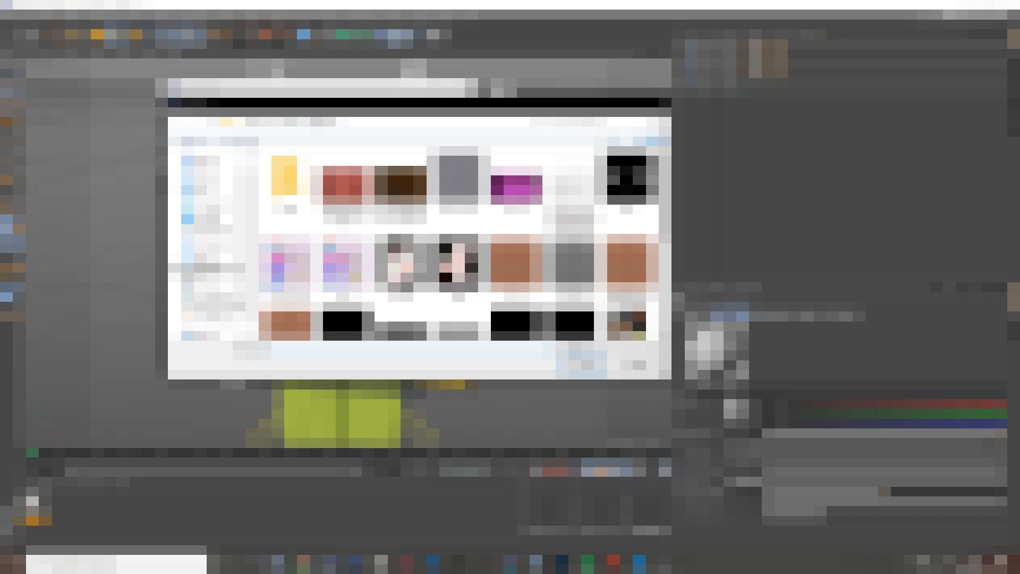
# Load Vernium1Tex from Desktop/.../TutorialSeries/Cinema4d/#1 as the colour texture, declining to copy it.
pyautogui.doubleClick(444, 265)
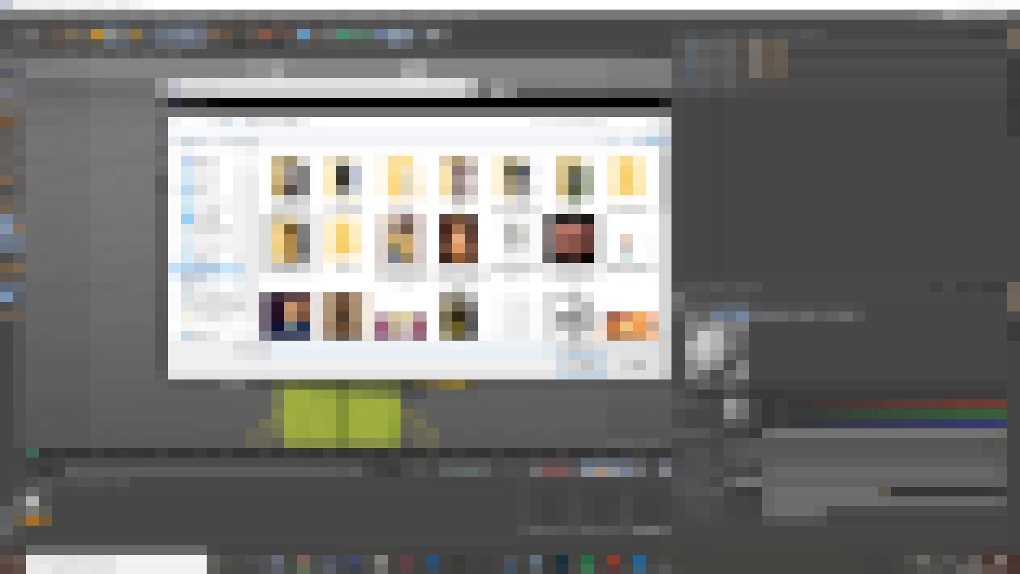
pyautogui.click(212, 218)
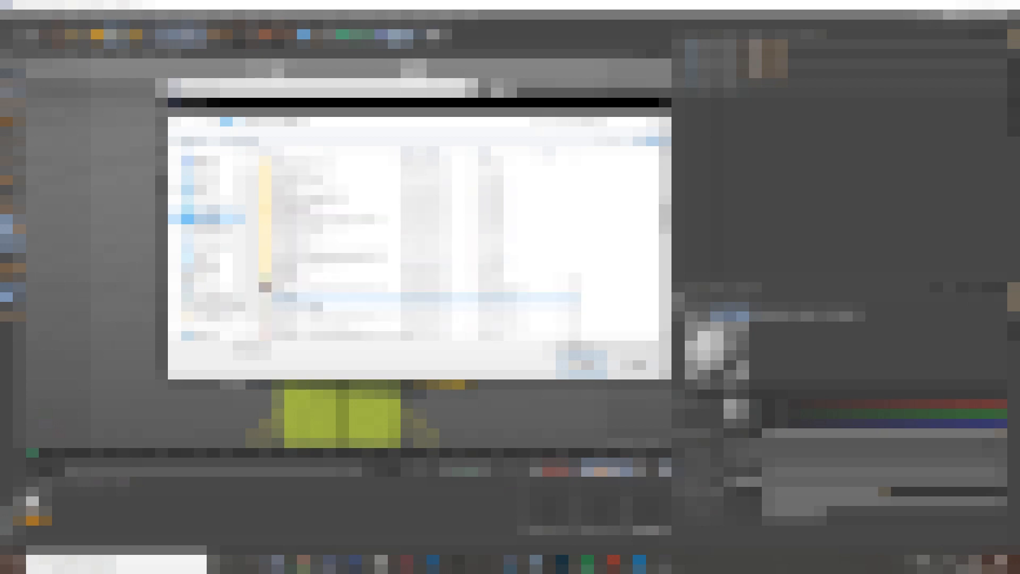
pyautogui.doubleClick(341, 250)
pyautogui.doubleClick(330, 172)
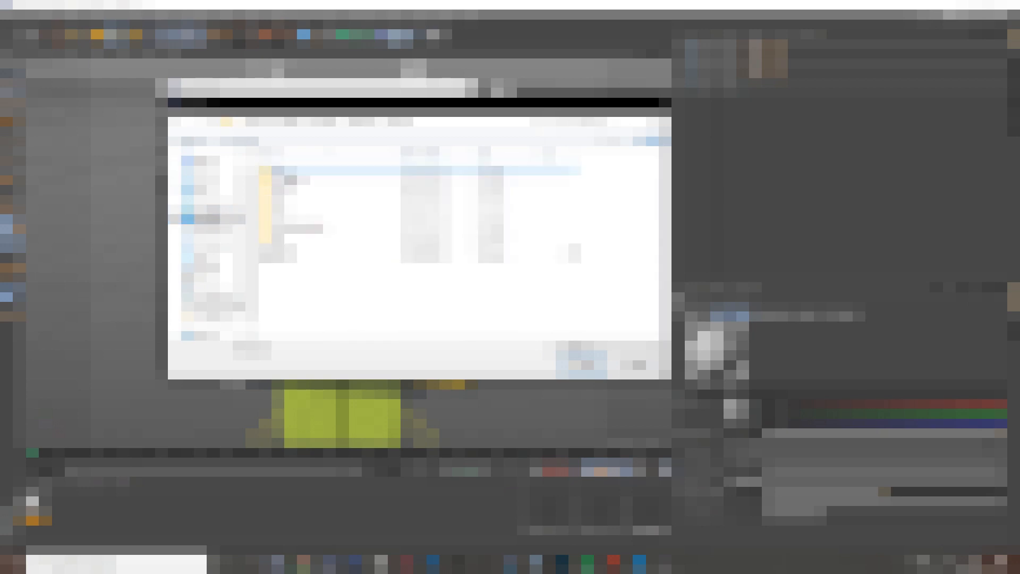
pyautogui.doubleClick(329, 172)
pyautogui.doubleClick(291, 254)
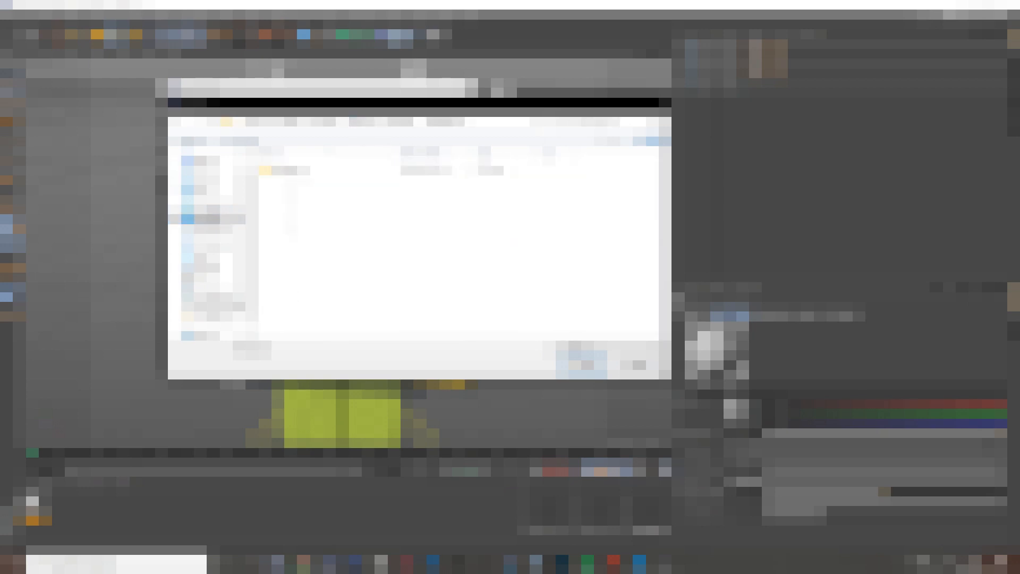
pyautogui.doubleClick(296, 171)
pyautogui.click(296, 171)
pyautogui.doubleClick(297, 171)
pyautogui.click(404, 180)
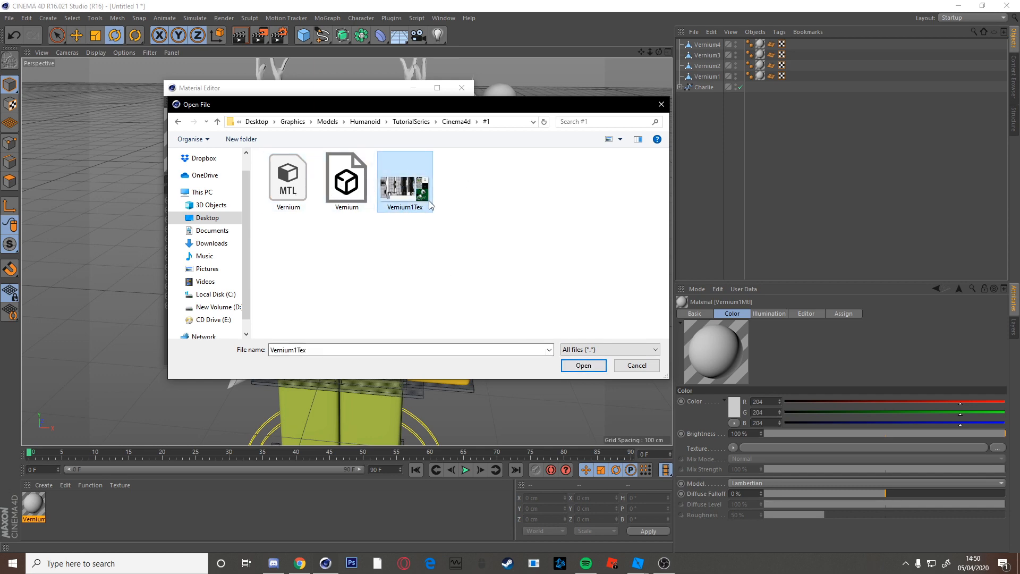
pyautogui.click(579, 365)
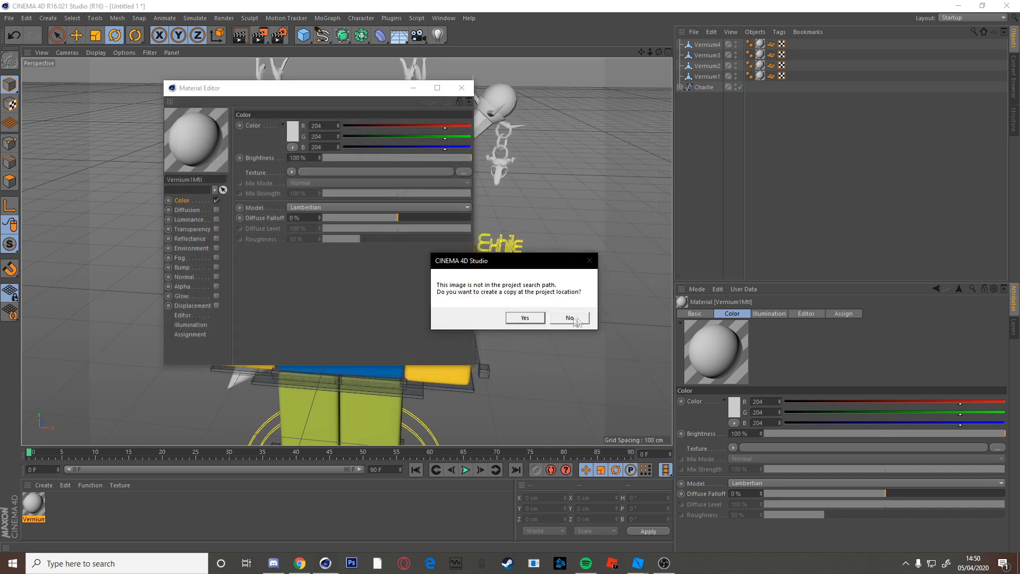
pyautogui.click(569, 317)
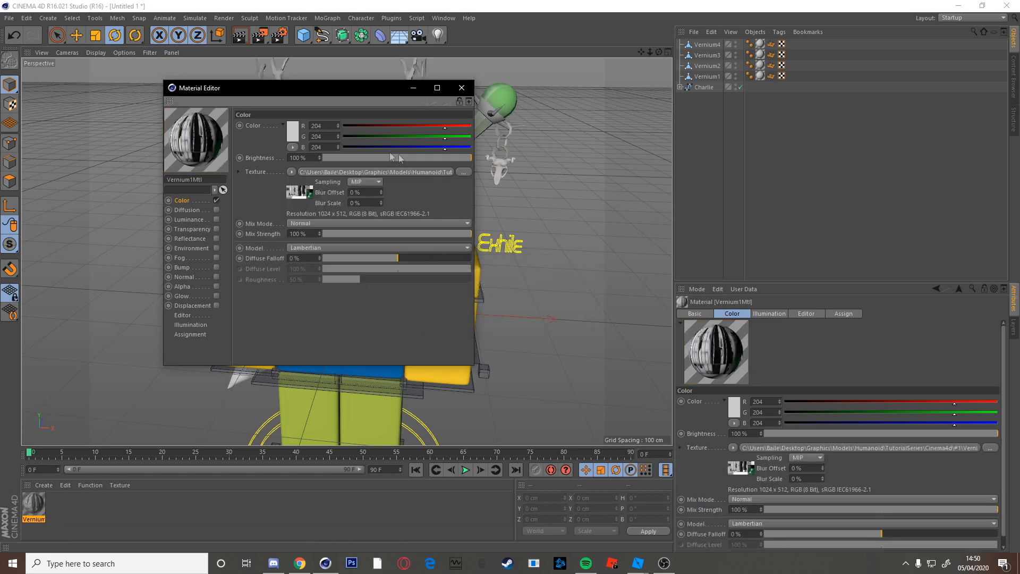
# Set the material's viewport Texture Preview Size to No Scaling and close the Material Editor.
pyautogui.moveTo(323, 88); pyautogui.dragTo(684, 109)
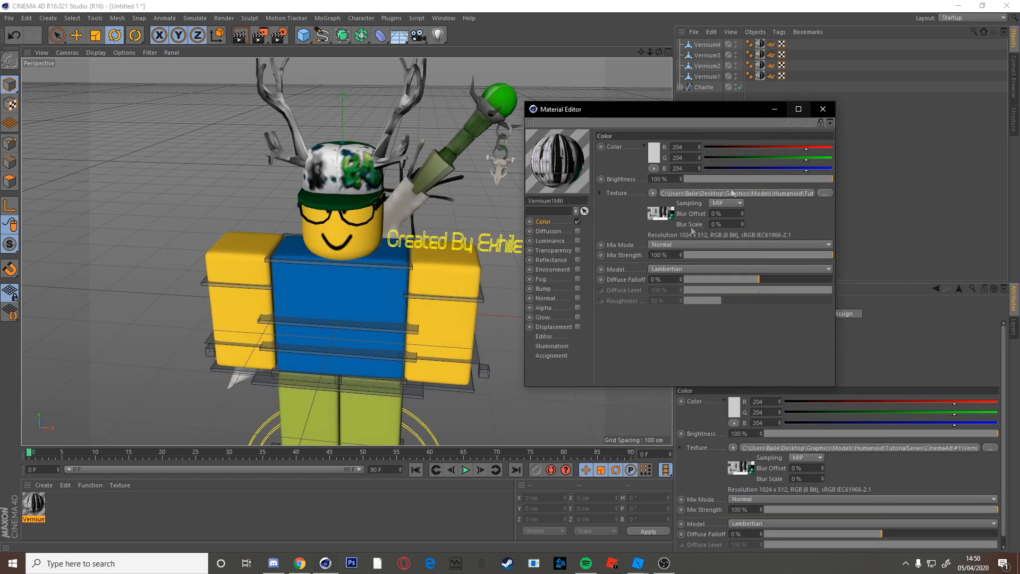
pyautogui.click(543, 337)
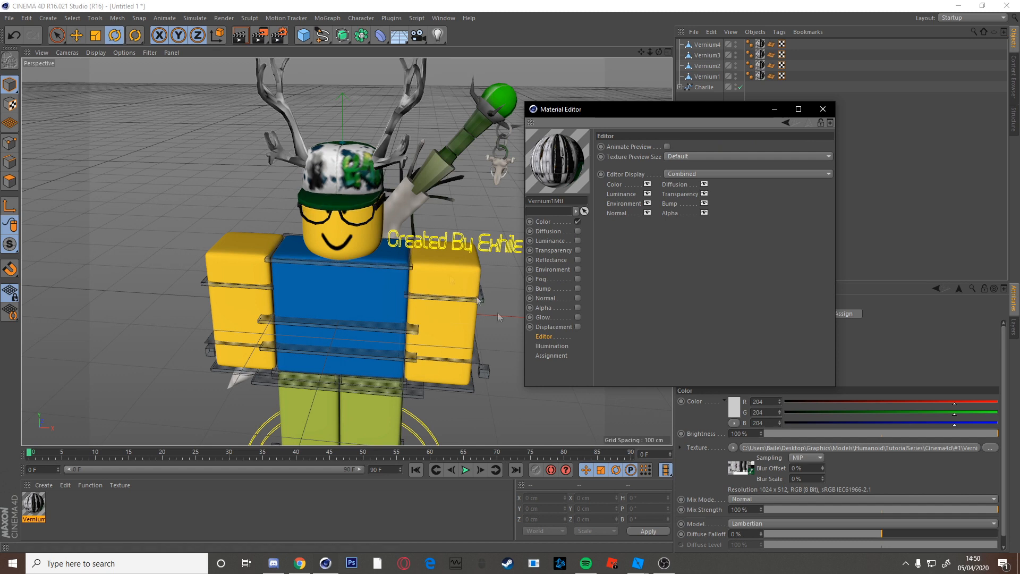
pyautogui.click(544, 221)
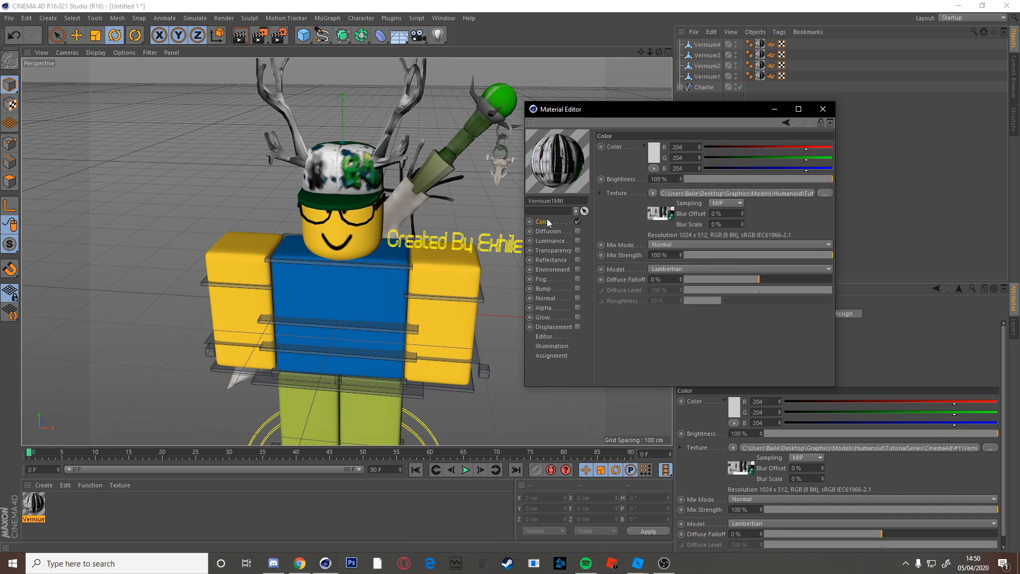
pyautogui.click(543, 337)
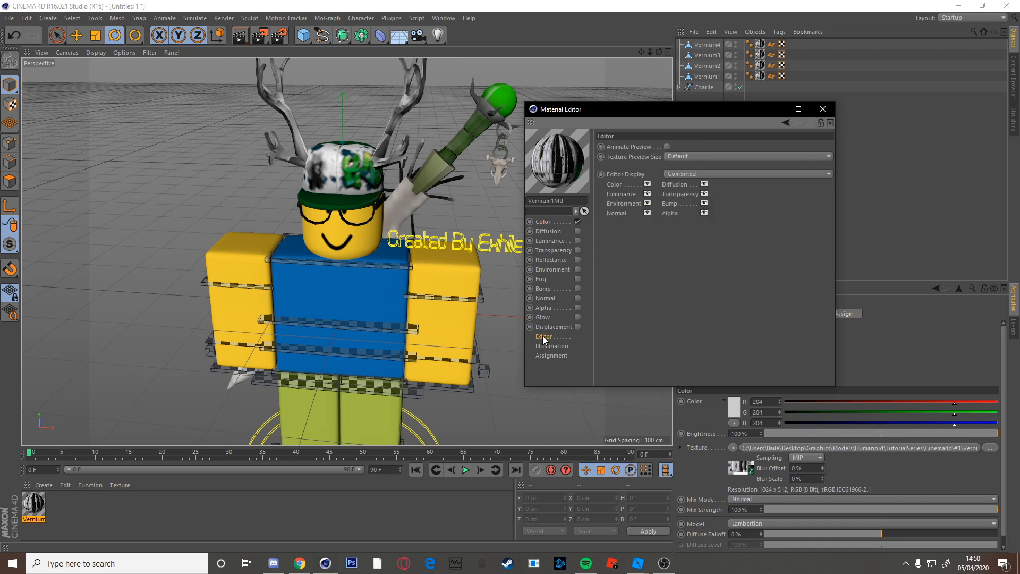
pyautogui.click(767, 159)
pyautogui.click(759, 165)
pyautogui.click(823, 110)
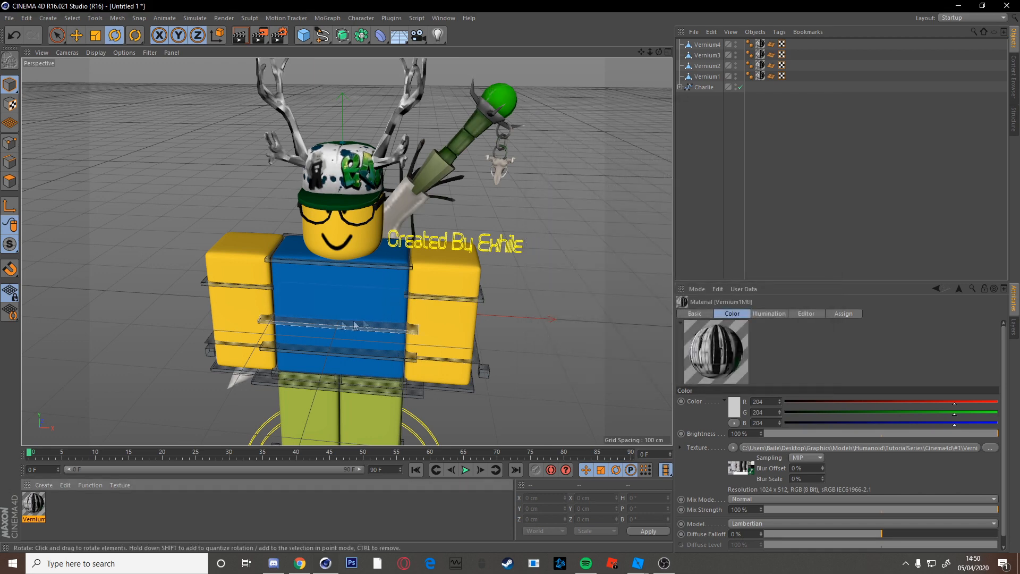
# Expand the Charlie hierarchy, frame the character's front, and select the hat.
pyautogui.click(680, 87)
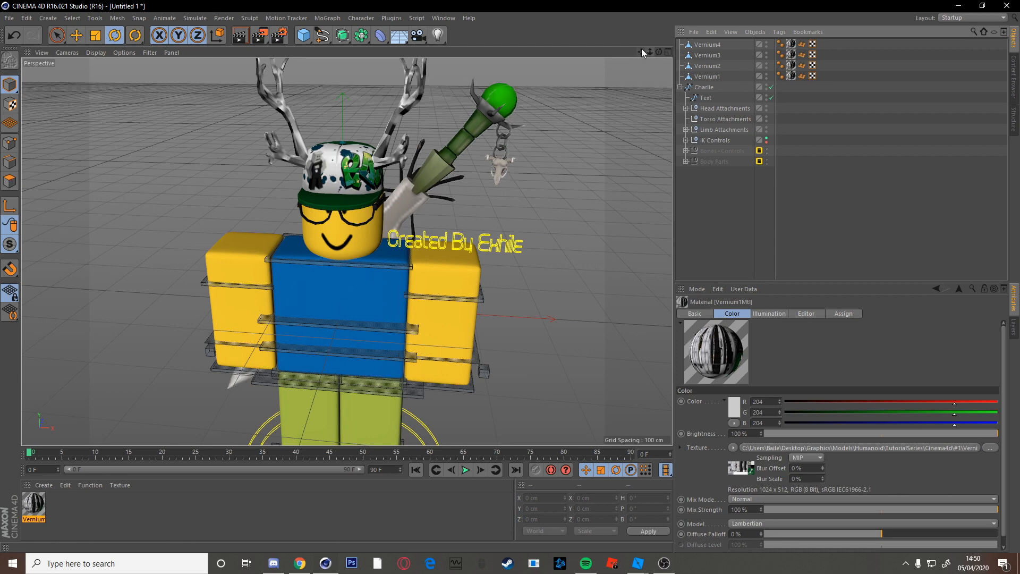
pyautogui.keyDown('alt'); pyautogui.moveTo(439, 286); pyautogui.dragTo(470, 308); pyautogui.keyUp('alt')
pyautogui.moveTo(640, 52); pyautogui.dragTo(393, 47)
pyautogui.keyDown('alt'); pyautogui.moveTo(498, 308); pyautogui.dragTo(361, 312, button='right'); pyautogui.keyUp('alt')
pyautogui.keyDown('alt'); pyautogui.moveTo(361, 316); pyautogui.dragTo(295, 353); pyautogui.keyUp('alt')
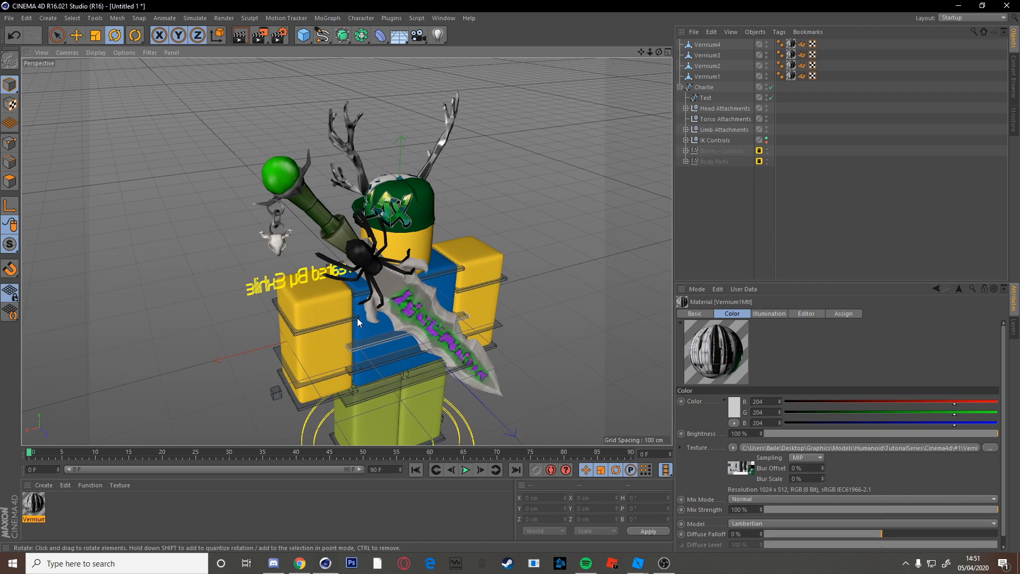
pyautogui.keyDown('alt'); pyautogui.moveTo(251, 295); pyautogui.dragTo(227, 291); pyautogui.keyUp('alt')
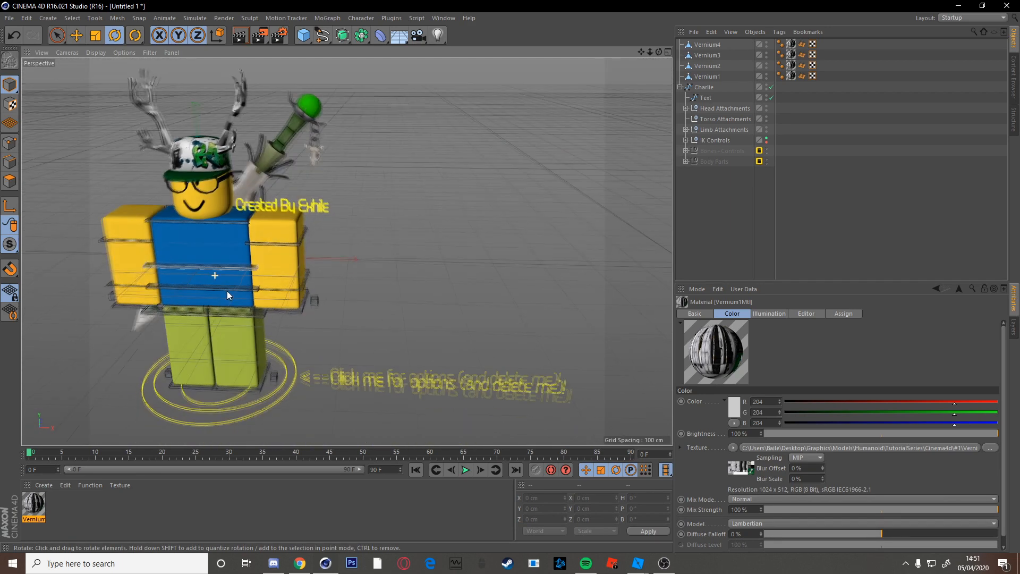
pyautogui.moveTo(642, 54); pyautogui.dragTo(722, 136)
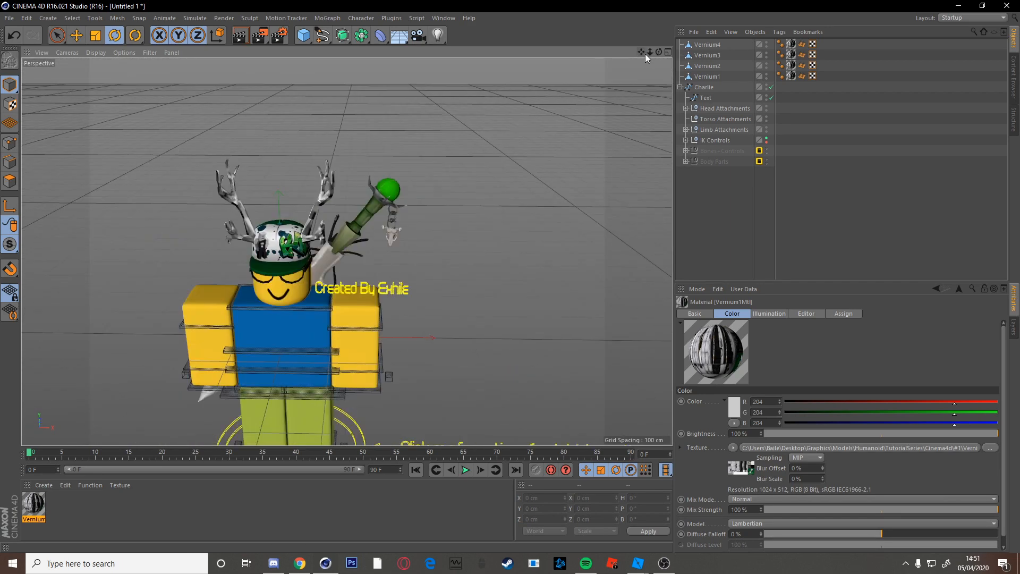
pyautogui.moveTo(642, 55); pyautogui.dragTo(677, 5)
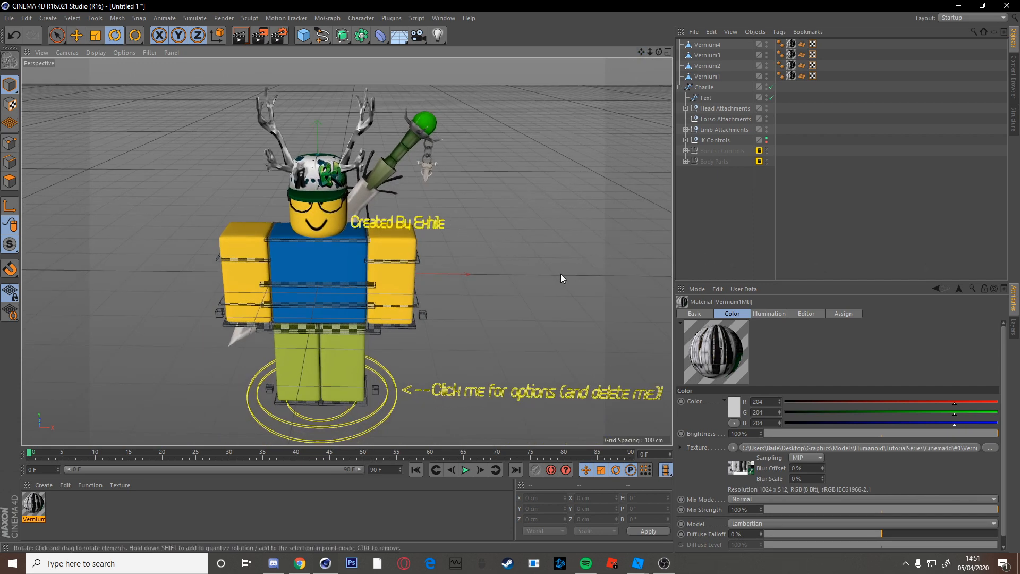
pyautogui.scroll(1, 427, 313)
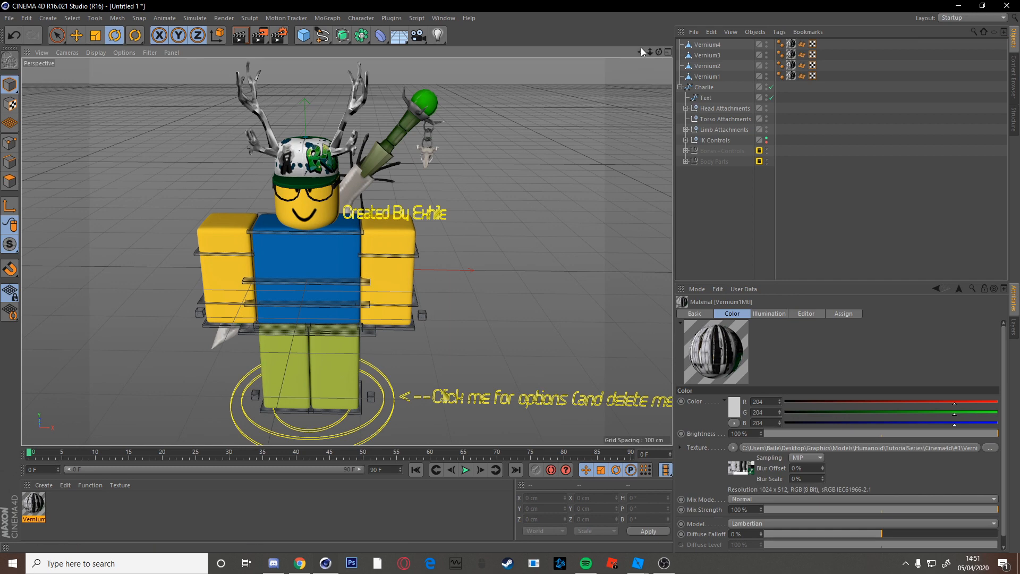
pyautogui.moveTo(641, 51); pyautogui.dragTo(656, 60)
pyautogui.scroll(2, 346, 250)
pyautogui.click(313, 151)
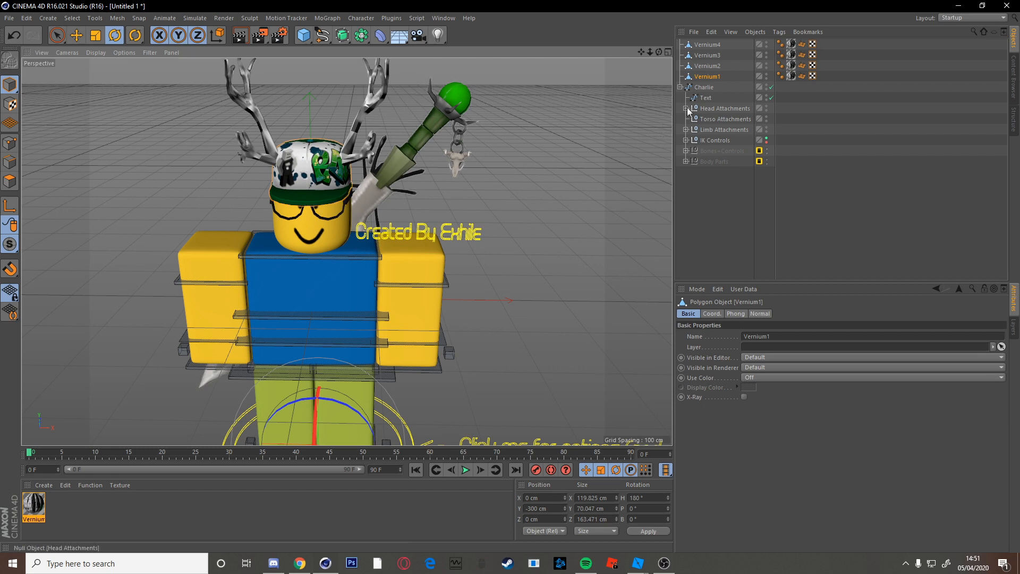
# Drag Vernium1, 2 and 4 into Head Attachments and Vernium3 into Torso Attachments.
pyautogui.moveTo(697, 78); pyautogui.dragTo(712, 109)
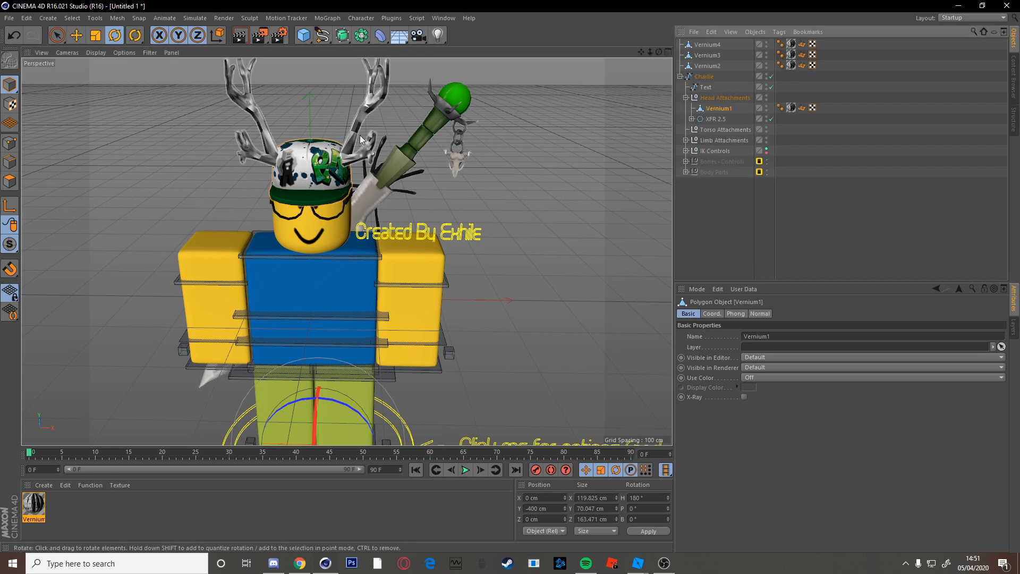
pyautogui.click(688, 65)
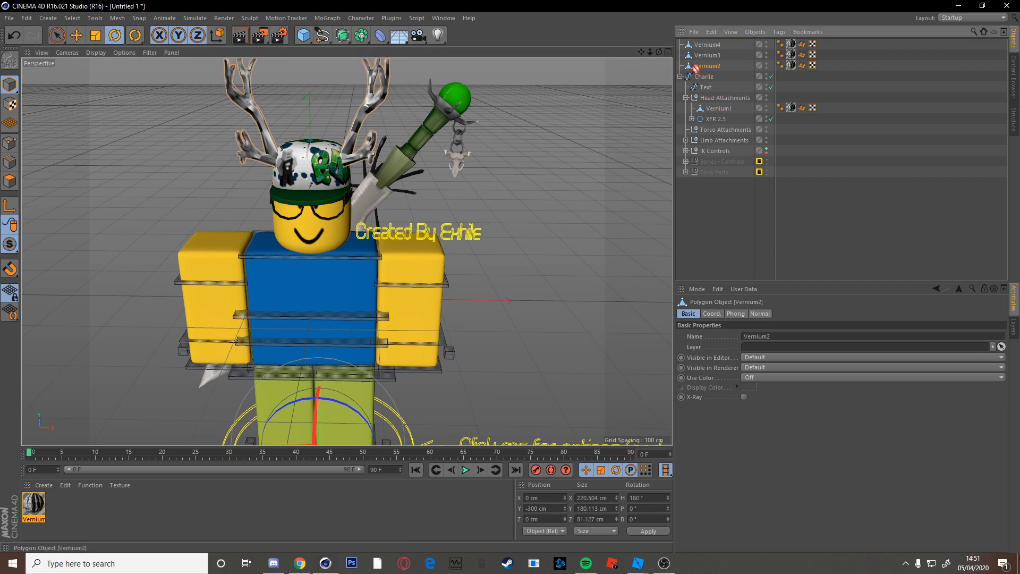
pyautogui.moveTo(718, 100); pyautogui.dragTo(718, 99)
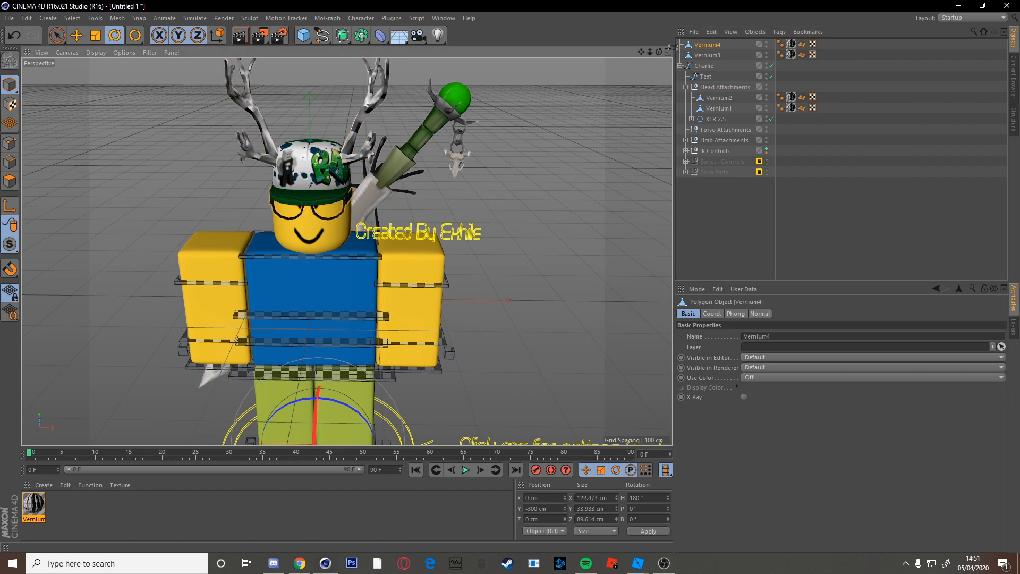
pyautogui.moveTo(706, 45); pyautogui.dragTo(705, 78)
pyautogui.click(690, 45)
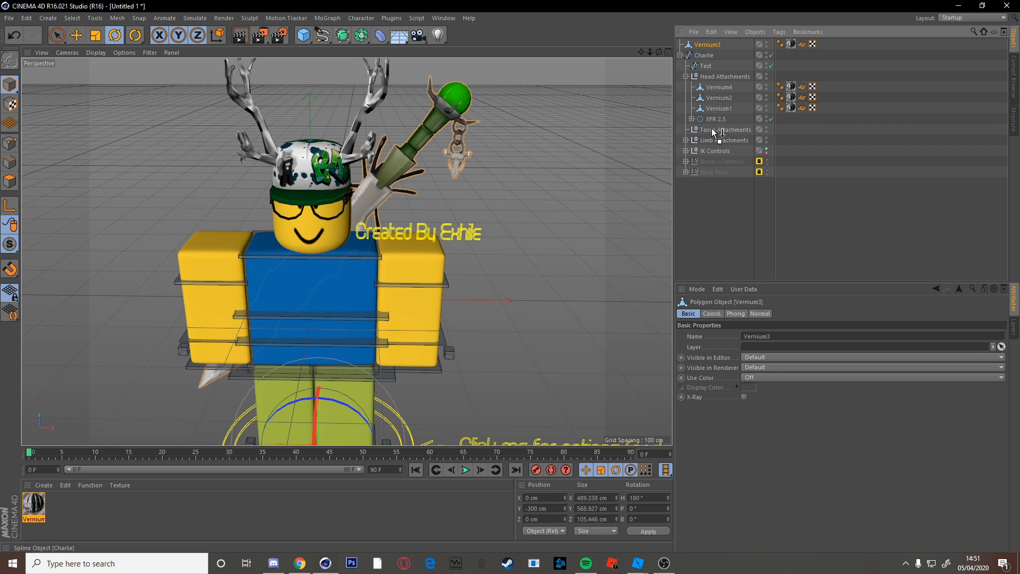
pyautogui.moveTo(714, 132); pyautogui.dragTo(713, 131)
pyautogui.click(685, 65)
pyautogui.click(685, 76)
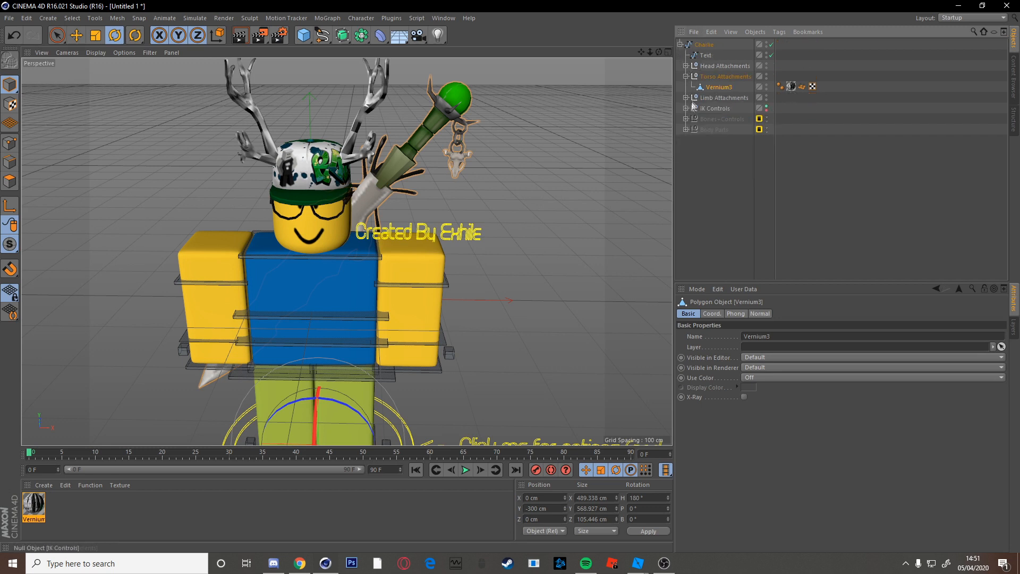
pyautogui.click(685, 76)
# Test the rig by turning the neck control, then undo the rotation.
pyautogui.click(549, 212)
pyautogui.click(276, 259)
pyautogui.moveTo(277, 258); pyautogui.dragTo(351, 274)
pyautogui.hotkey('ctrl', 'z')
pyautogui.click(519, 346)
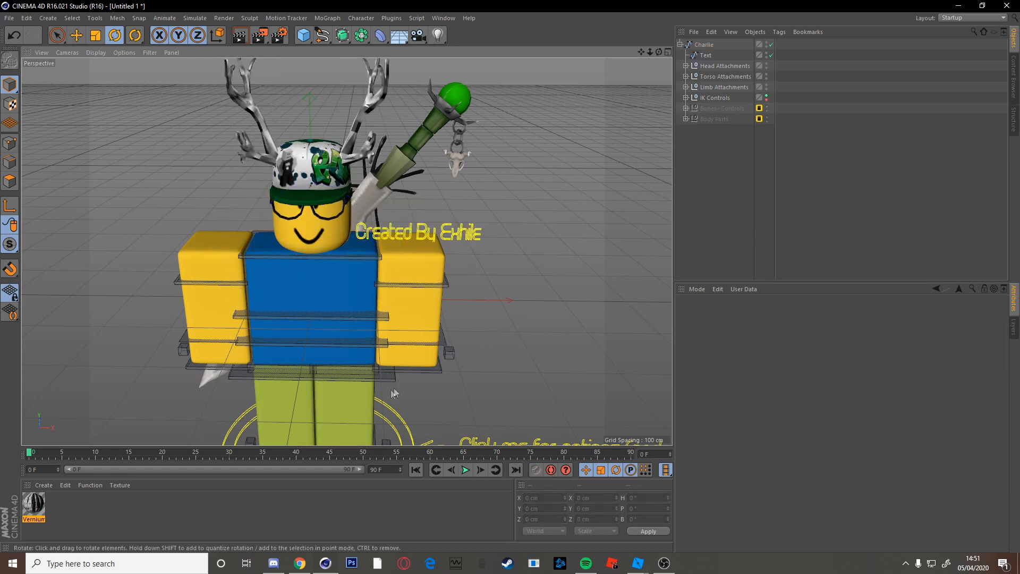
pyautogui.click(410, 364)
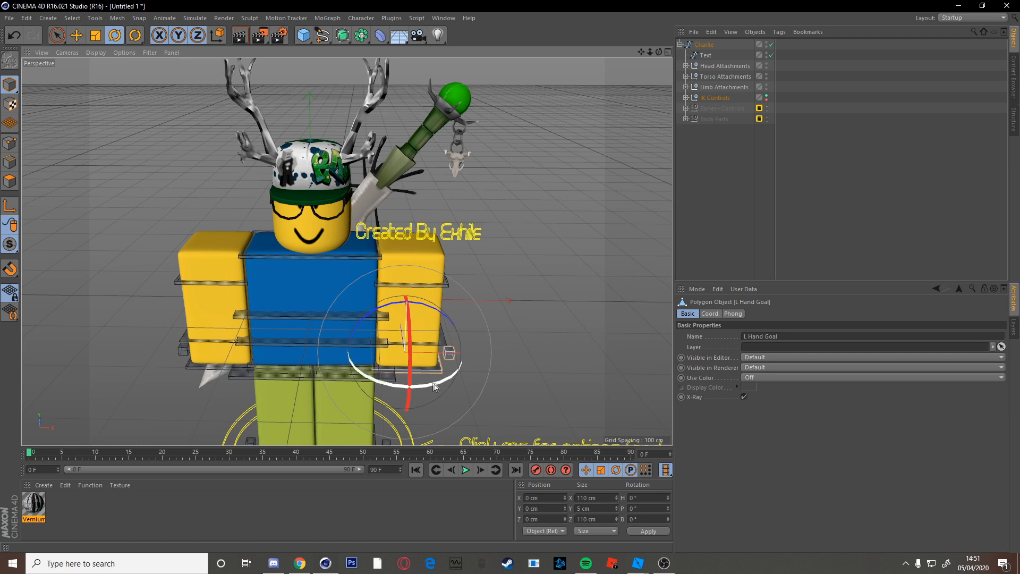
pyautogui.press('e')
pyautogui.moveTo(420, 280); pyautogui.dragTo(417, 260)
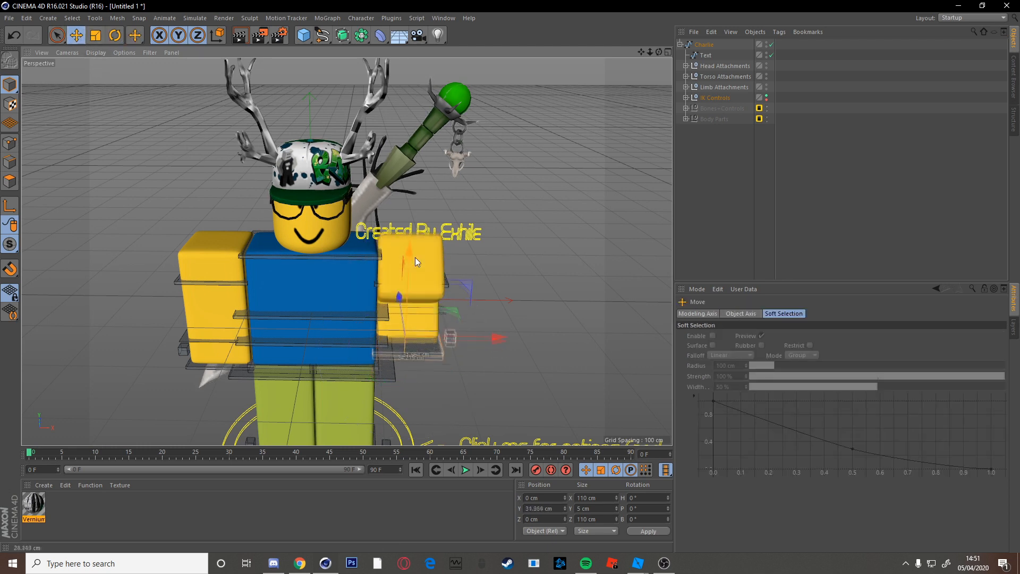
pyautogui.hotkey('ctrl', 'z')
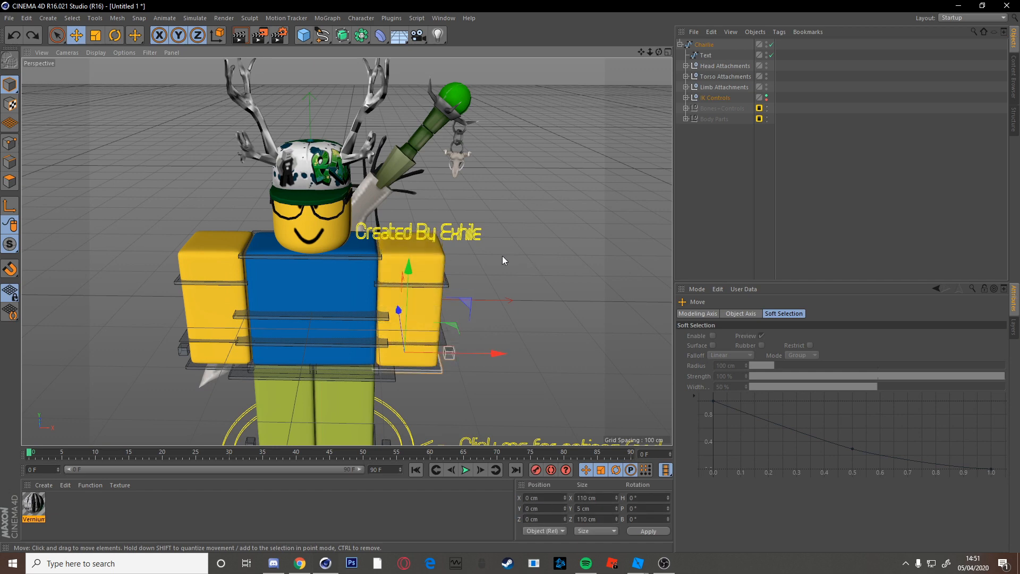
pyautogui.click(502, 253)
pyautogui.moveTo(641, 52); pyautogui.dragTo(651, 22)
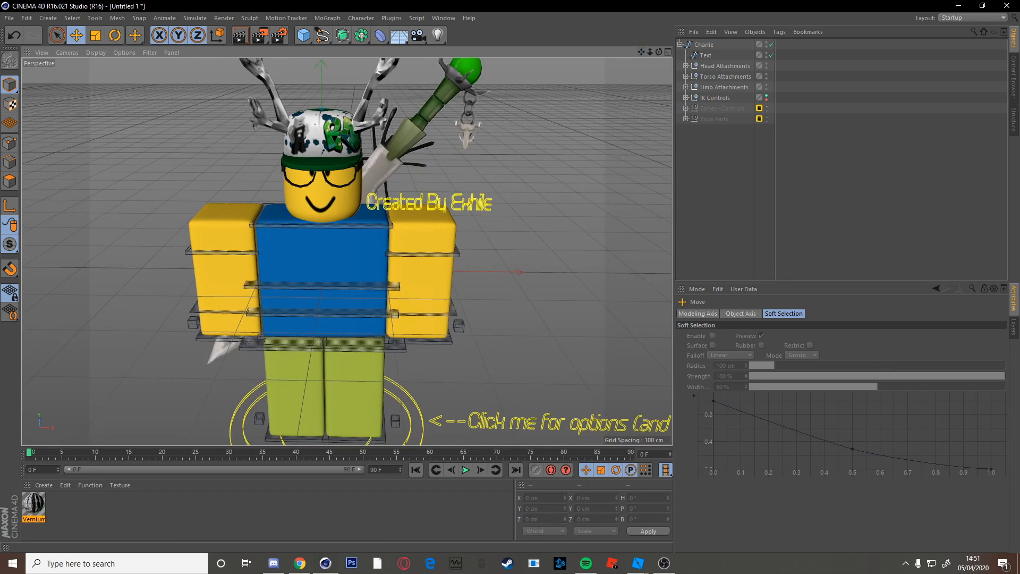
pyautogui.keyDown('alt'); pyautogui.moveTo(394, 330); pyautogui.dragTo(394, 323); pyautogui.keyUp('alt')
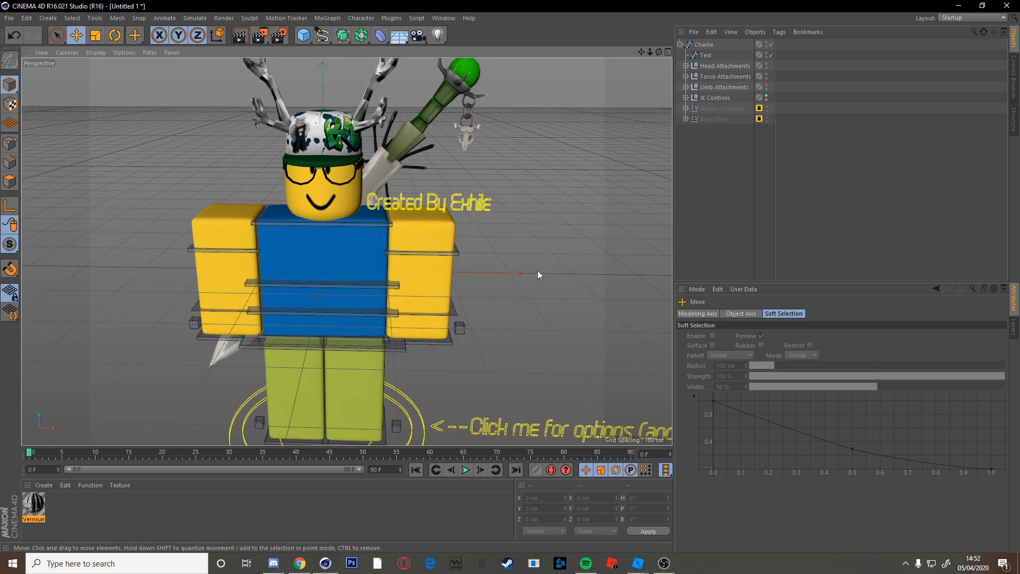
pyautogui.click(322, 223)
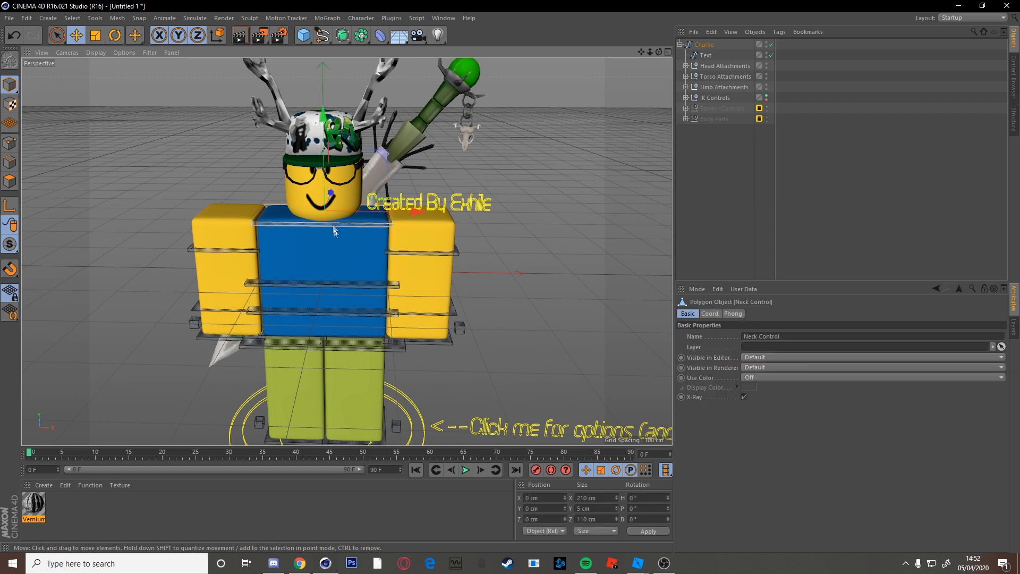
pyautogui.moveTo(364, 212); pyautogui.dragTo(340, 212)
pyautogui.hotkey('ctrl', 'z')
pyautogui.click(563, 233)
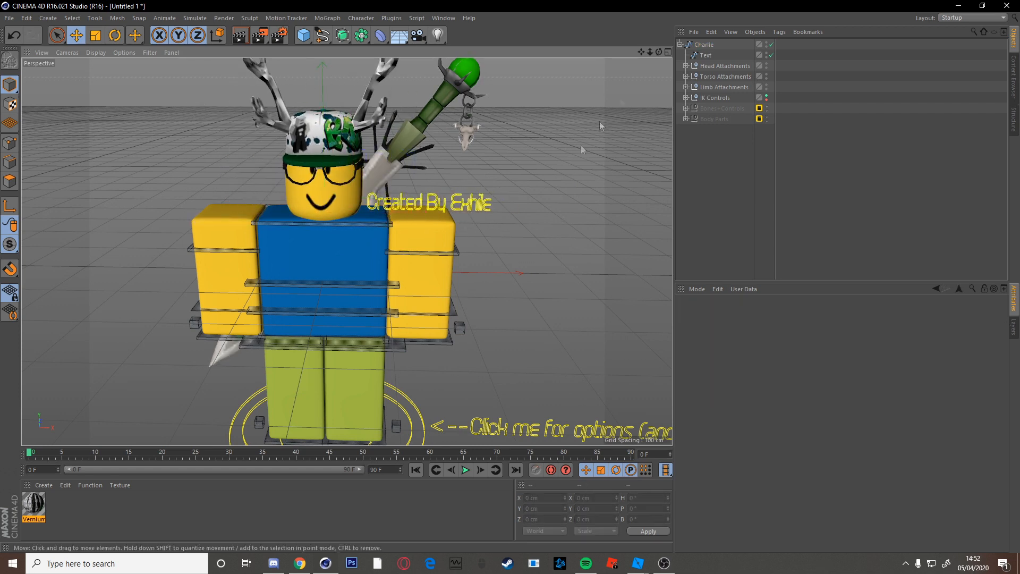
# On Charlie, switch Head Type to Face Rig and back to Normal Head, and set Textures to Shown.
pyautogui.click(704, 46)
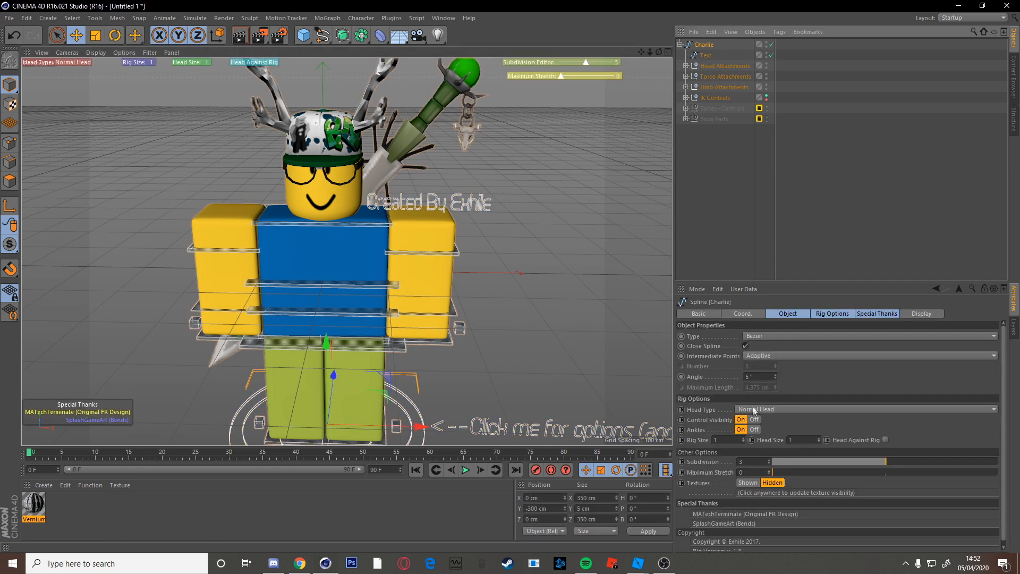
pyautogui.click(796, 407)
pyautogui.click(773, 433)
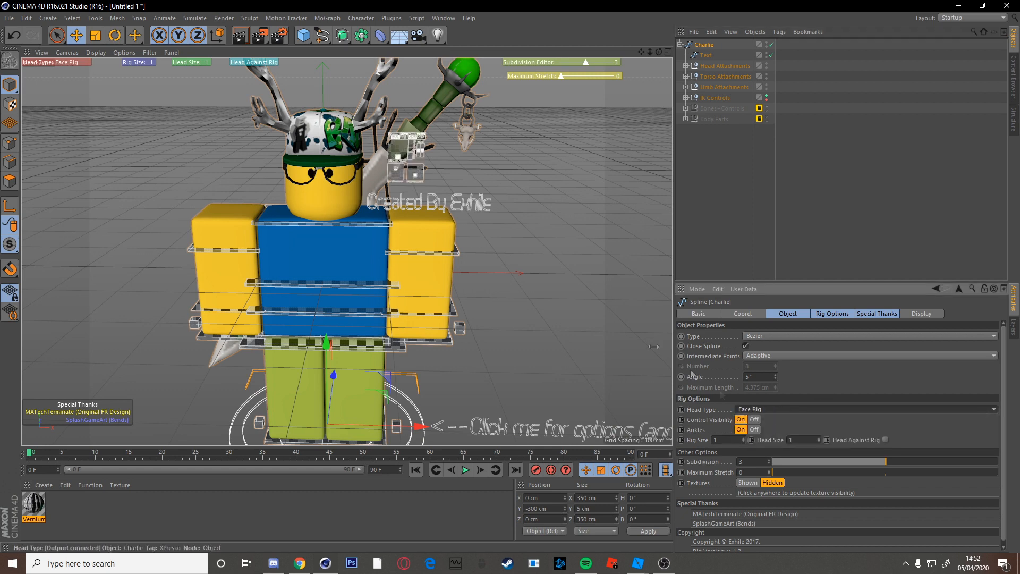
pyautogui.click(776, 408)
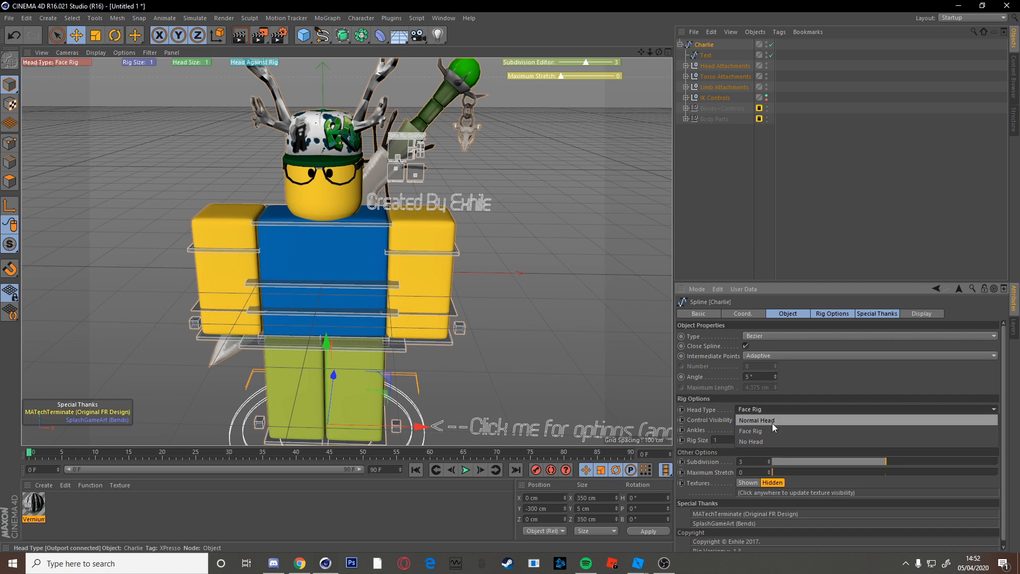
pyautogui.click(772, 423)
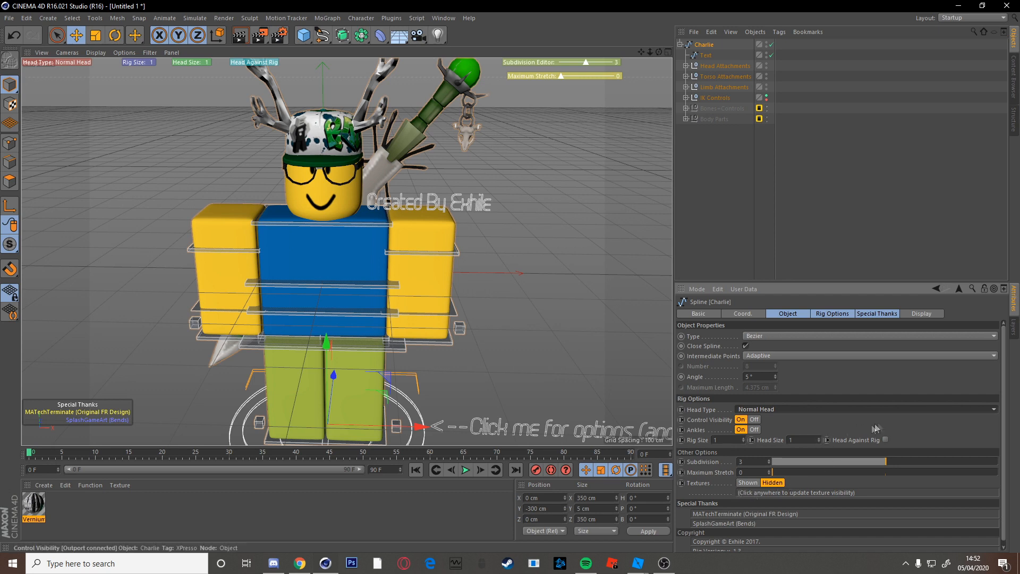
pyautogui.click(750, 483)
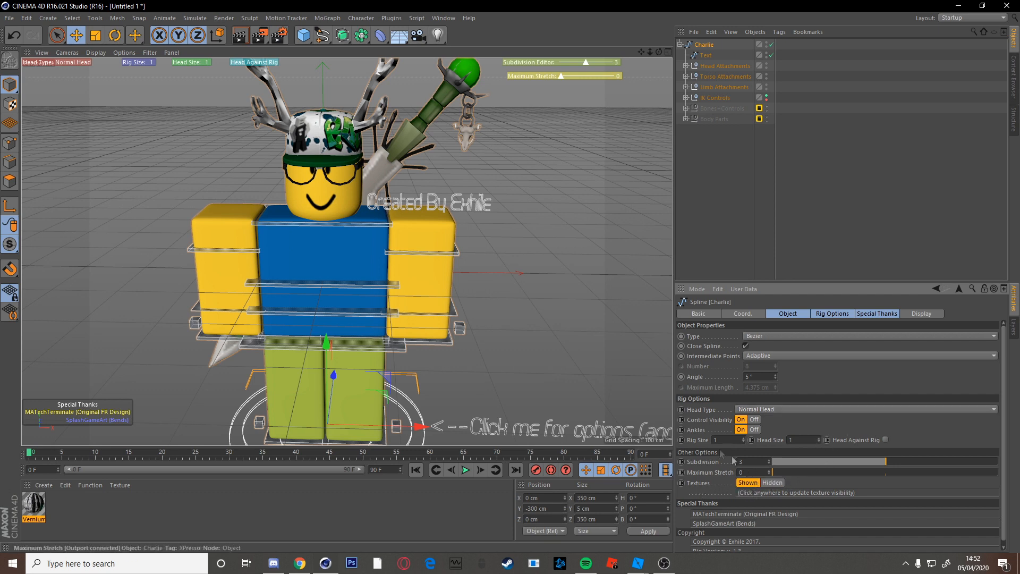
pyautogui.click(431, 327)
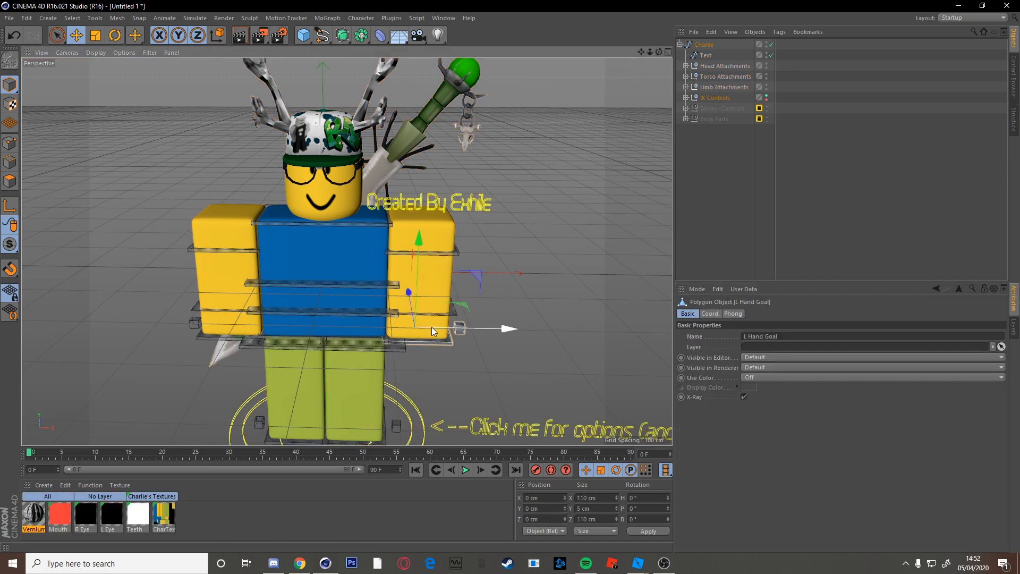
# Swap CharTex's colour texture for Vernium1Tex without copying it, then close the editor.
pyautogui.doubleClick(163, 515)
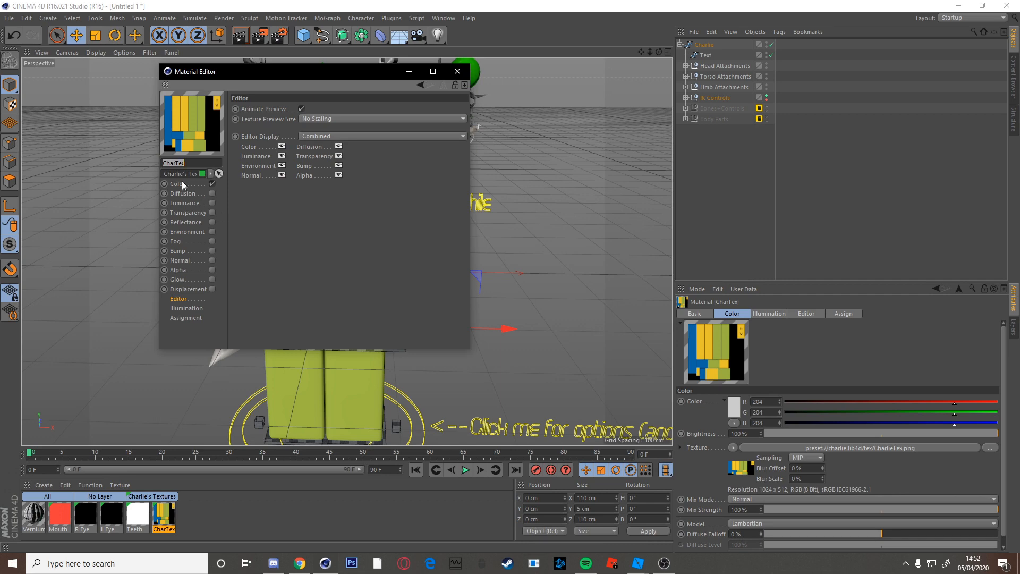
pyautogui.click(180, 184)
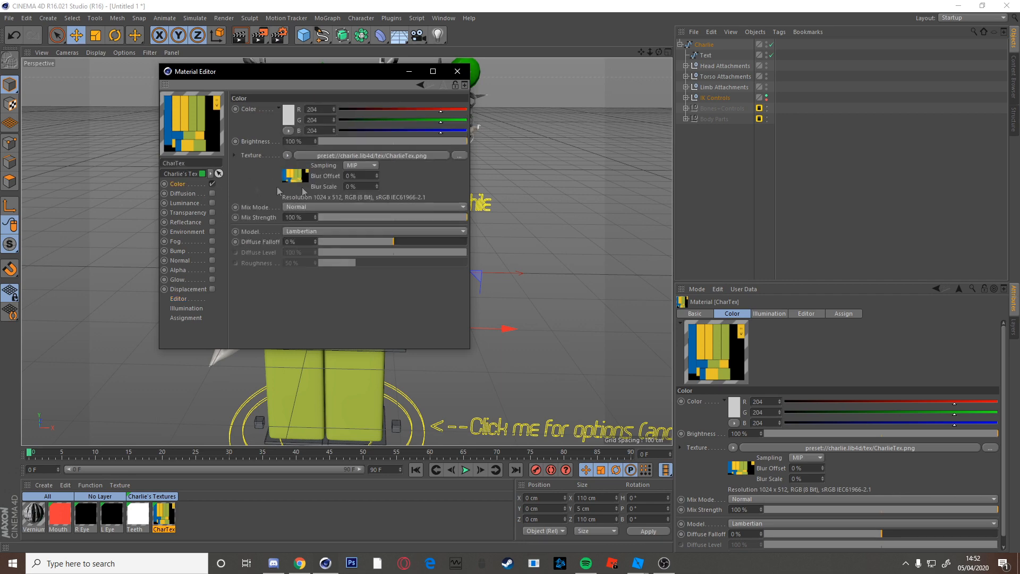
pyautogui.click(457, 155)
pyautogui.click(391, 194)
pyautogui.click(579, 349)
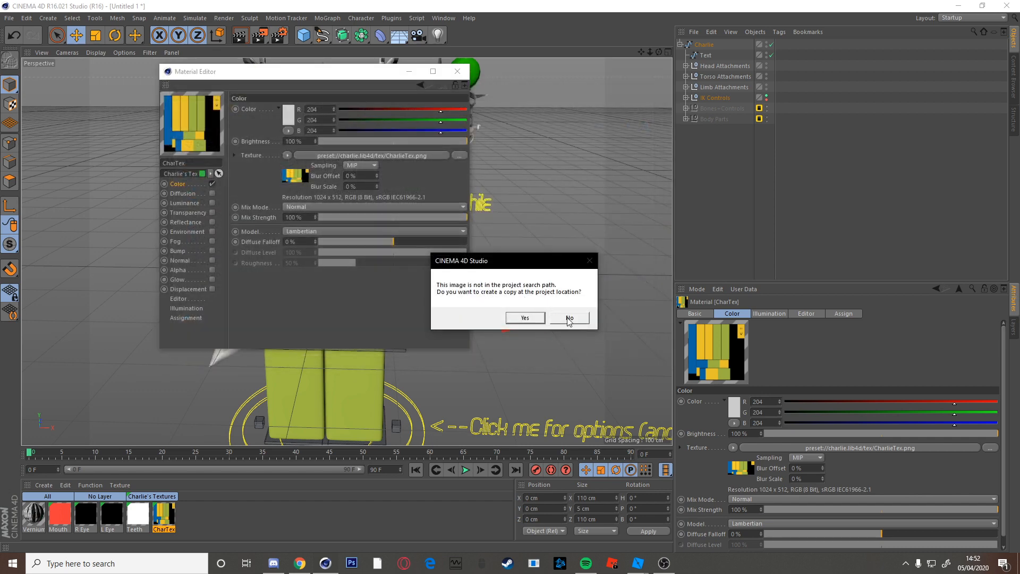
pyautogui.click(568, 318)
pyautogui.click(457, 71)
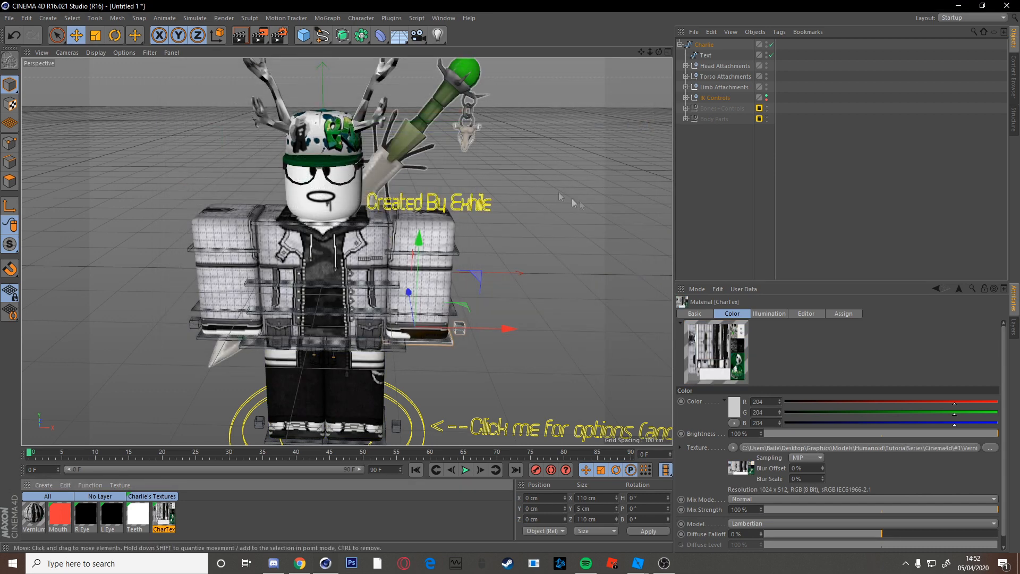
# Raise both hand goals up and outward and rotate the neck control to turn the head.
pyautogui.click(574, 203)
pyautogui.moveTo(641, 52); pyautogui.dragTo(646, 32)
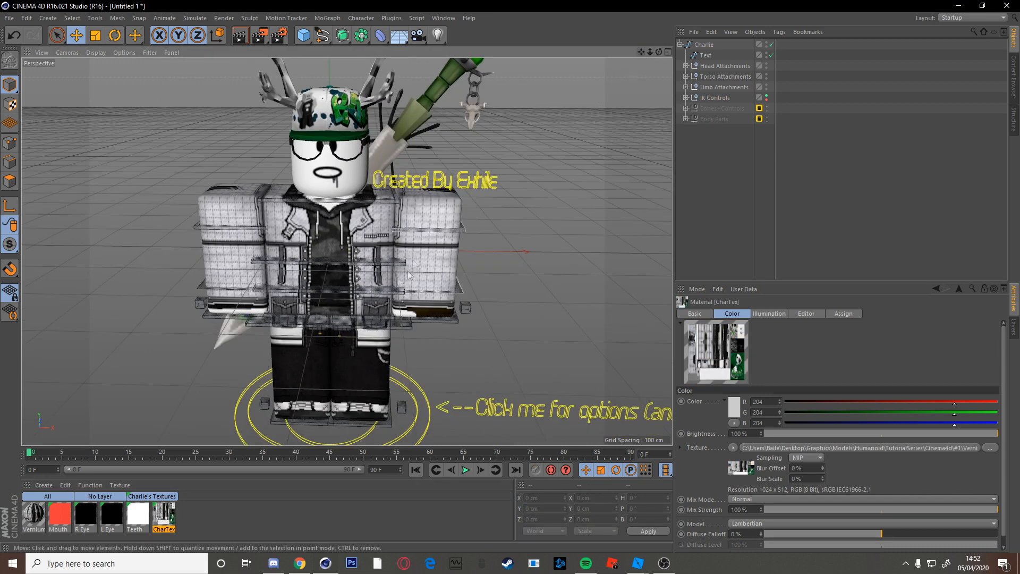
pyautogui.moveTo(355, 280)
pyautogui.keyDown('alt'); pyautogui.mouseDown()
pyautogui.moveTo(368, 267)
pyautogui.moveTo(359, 273)
pyautogui.mouseUp(); pyautogui.keyUp('alt')
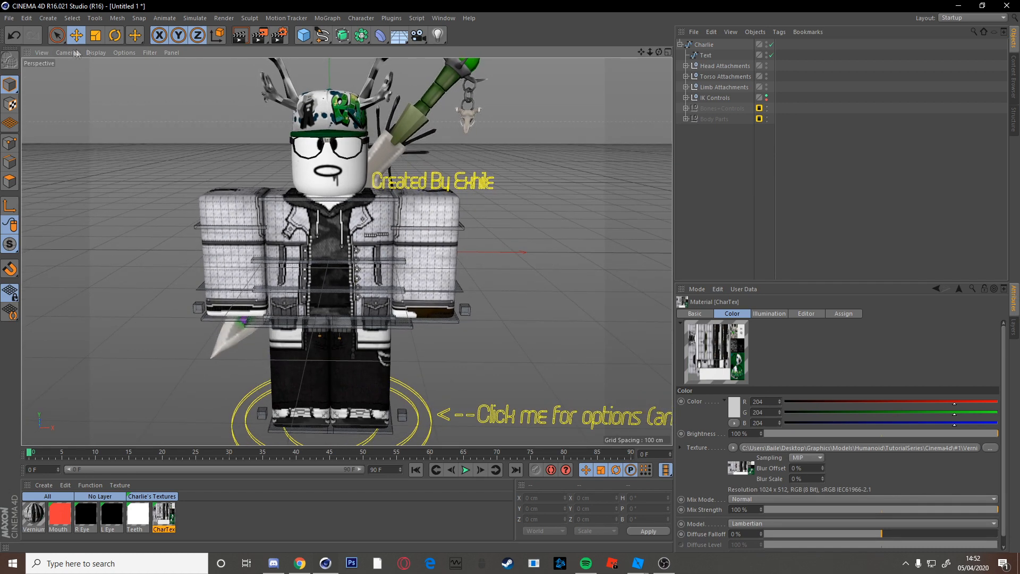
pyautogui.click(449, 320)
pyautogui.moveTo(422, 243); pyautogui.dragTo(515, 313)
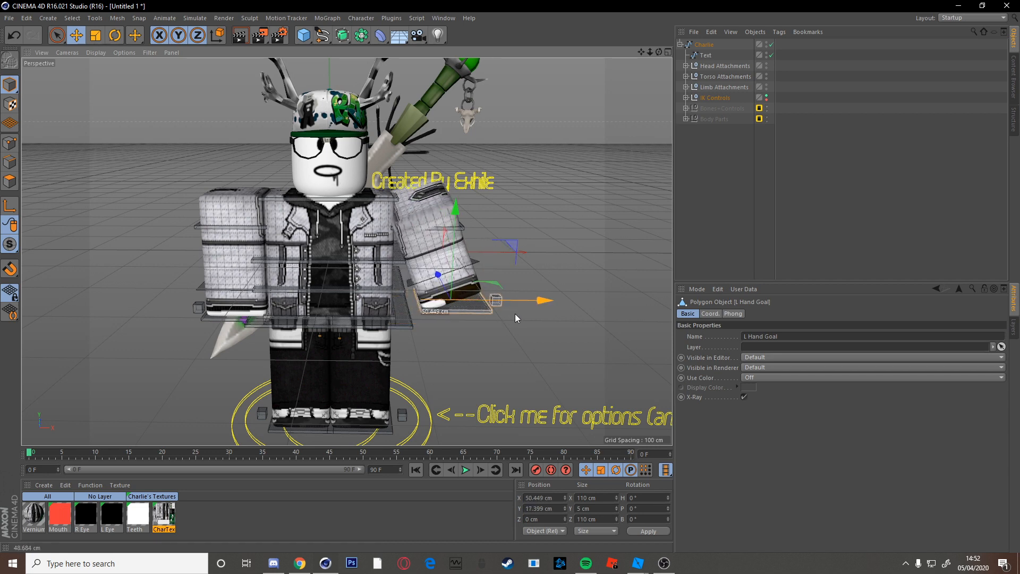
pyautogui.click(227, 319)
pyautogui.moveTo(246, 263); pyautogui.dragTo(245, 256)
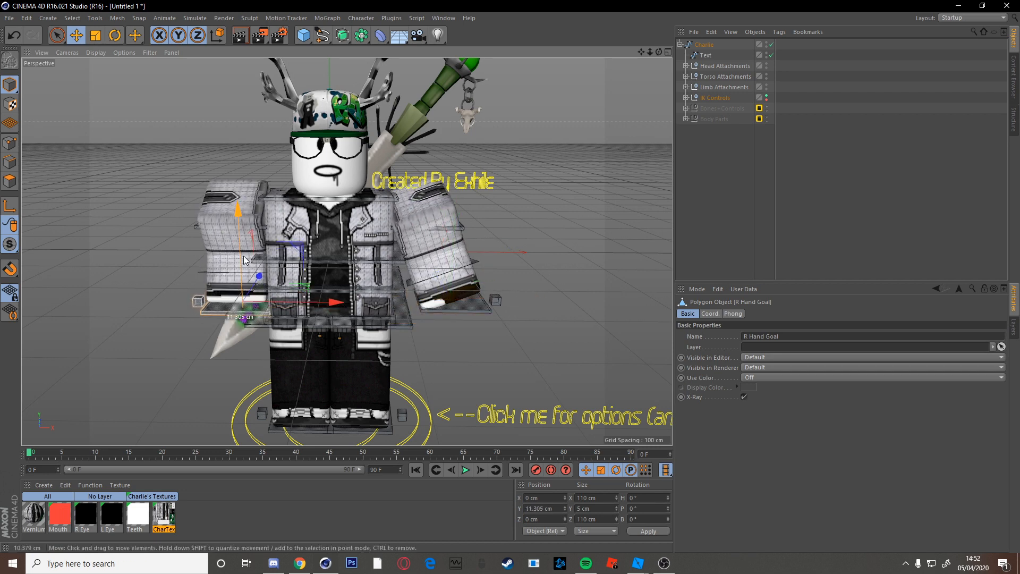
pyautogui.moveTo(291, 302); pyautogui.dragTo(266, 300)
pyautogui.click(303, 205)
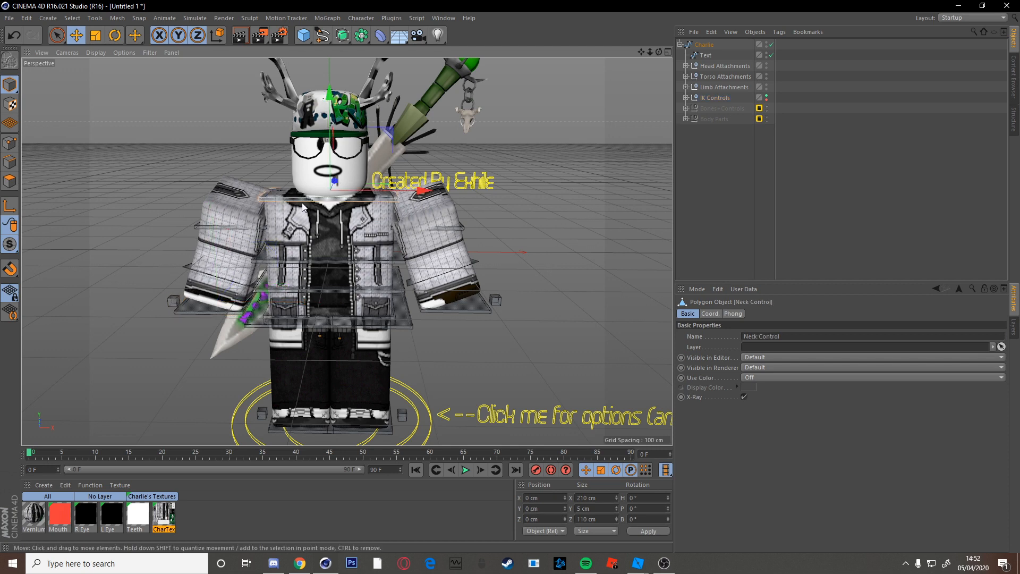
pyautogui.press('r')
pyautogui.moveTo(361, 195); pyautogui.dragTo(303, 189)
# Nudge the right arm inward, then move the left foot goal out and rotate it about 22°.
pyautogui.click(87, 119)
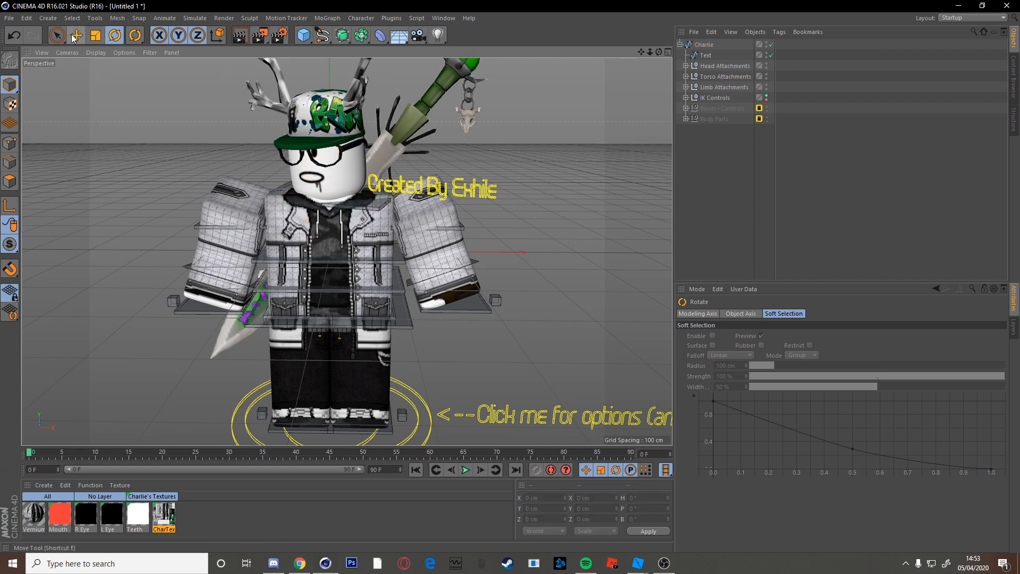
pyautogui.click(75, 36)
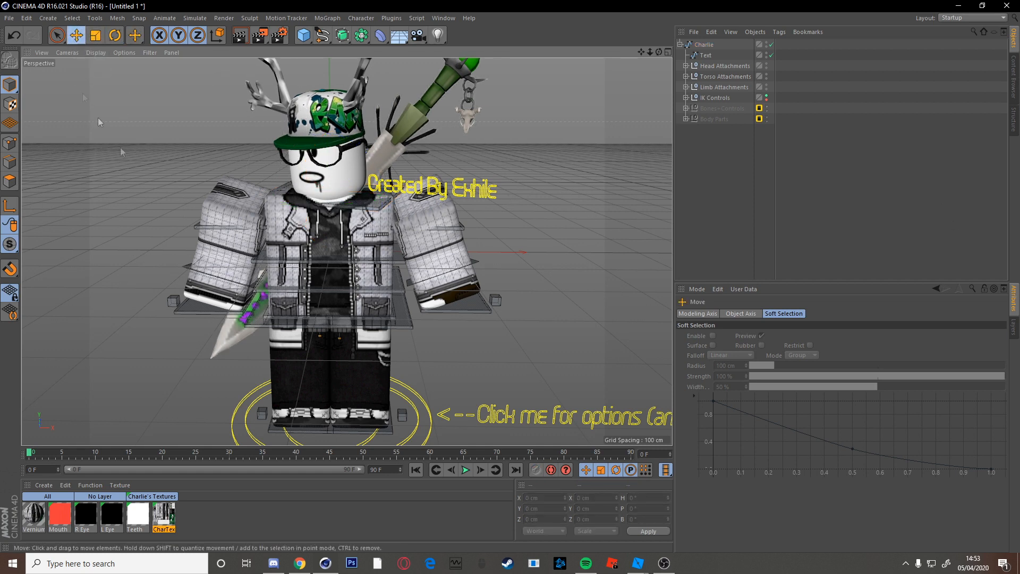
pyautogui.click(204, 312)
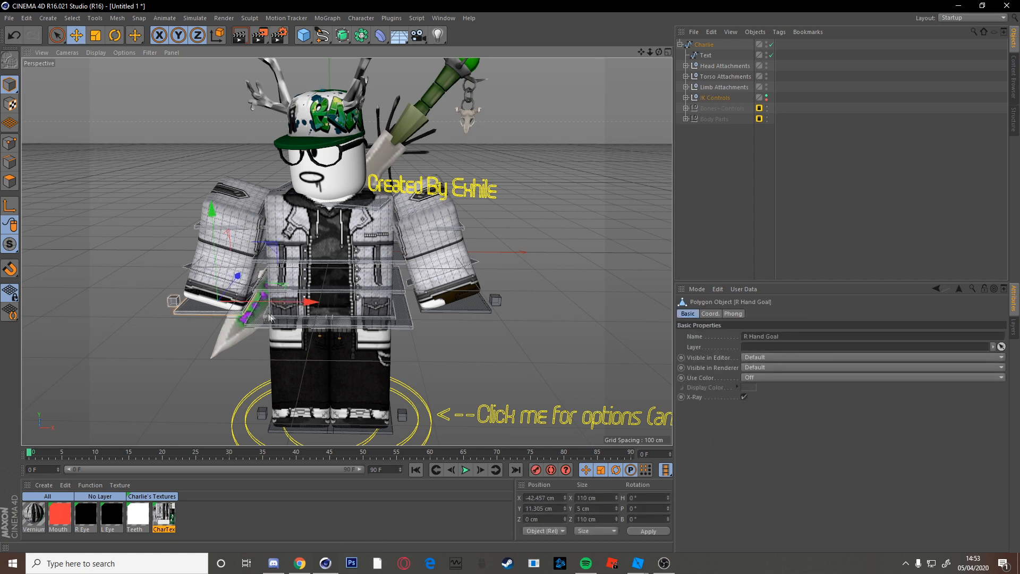
pyautogui.moveTo(279, 306); pyautogui.dragTo(280, 303)
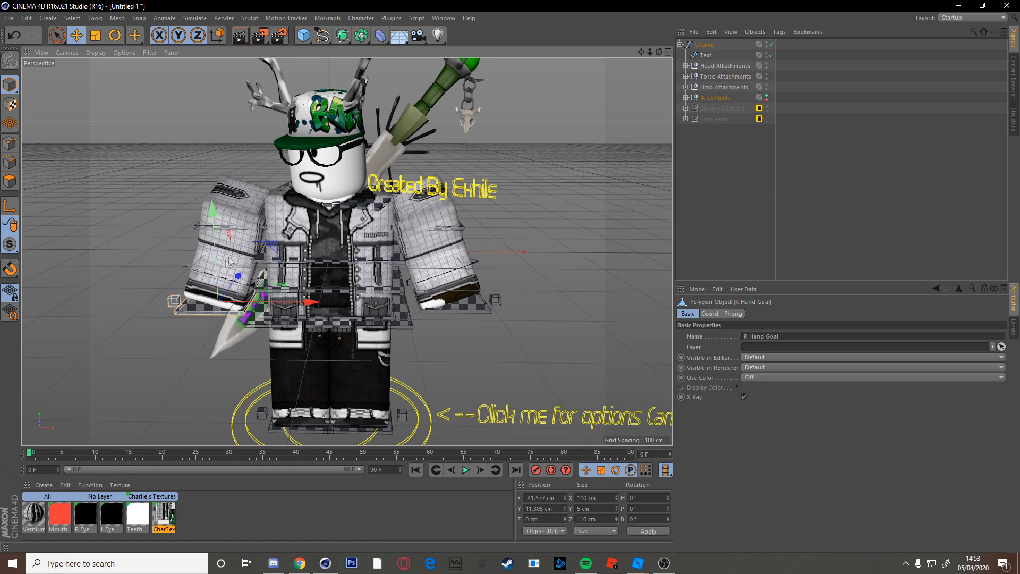
pyautogui.click(385, 432)
pyautogui.click(385, 431)
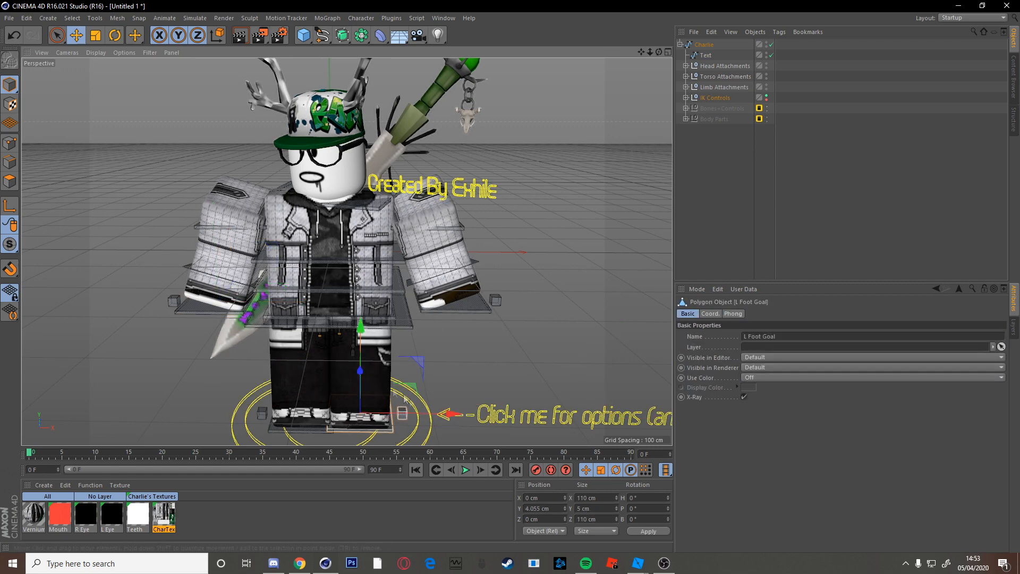
pyautogui.moveTo(404, 398); pyautogui.dragTo(411, 398)
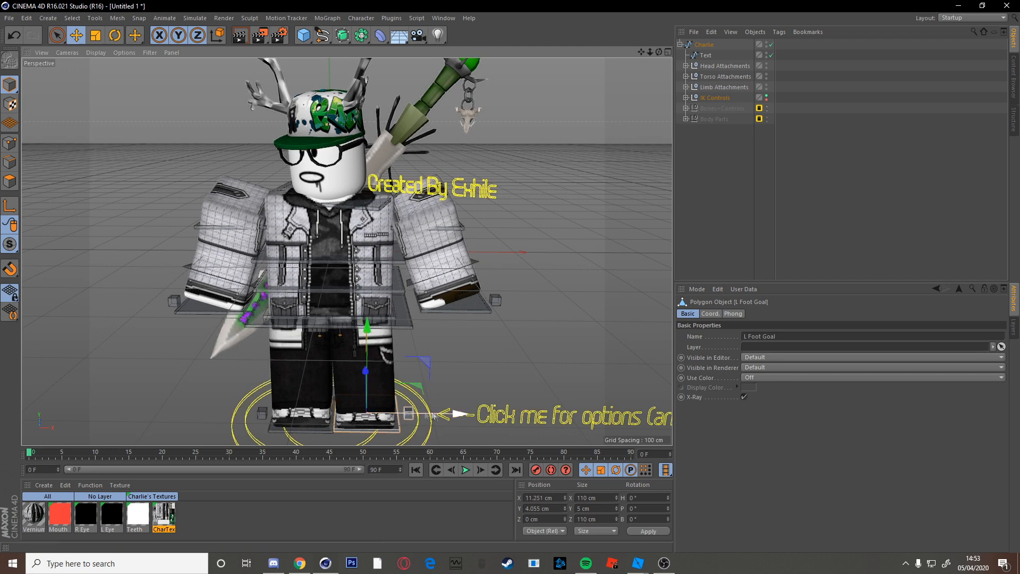
pyautogui.click(115, 35)
pyautogui.moveTo(336, 435); pyautogui.dragTo(349, 445)
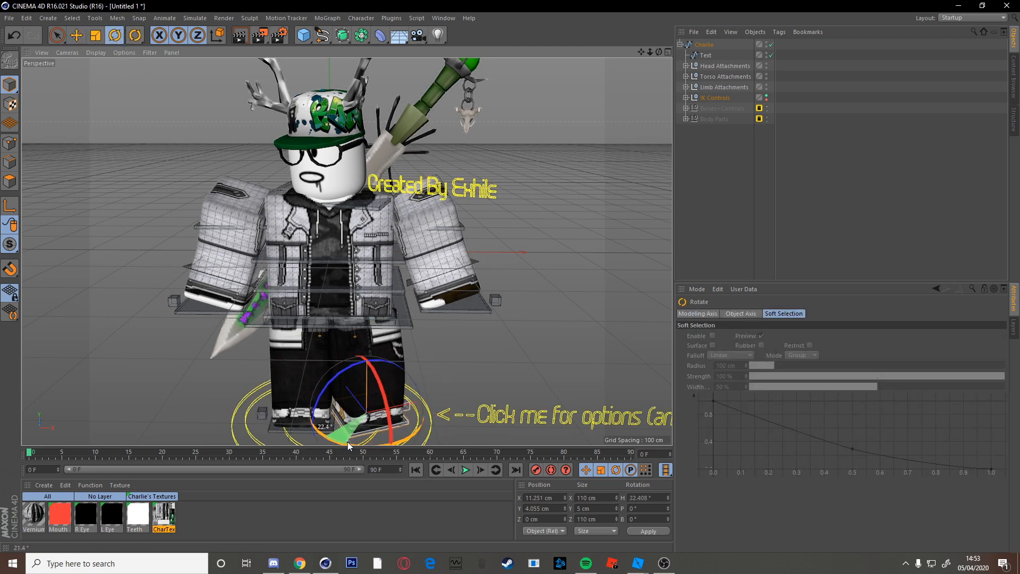
# Zoom and orbit the view to reframe the posed character.
pyautogui.click(498, 381)
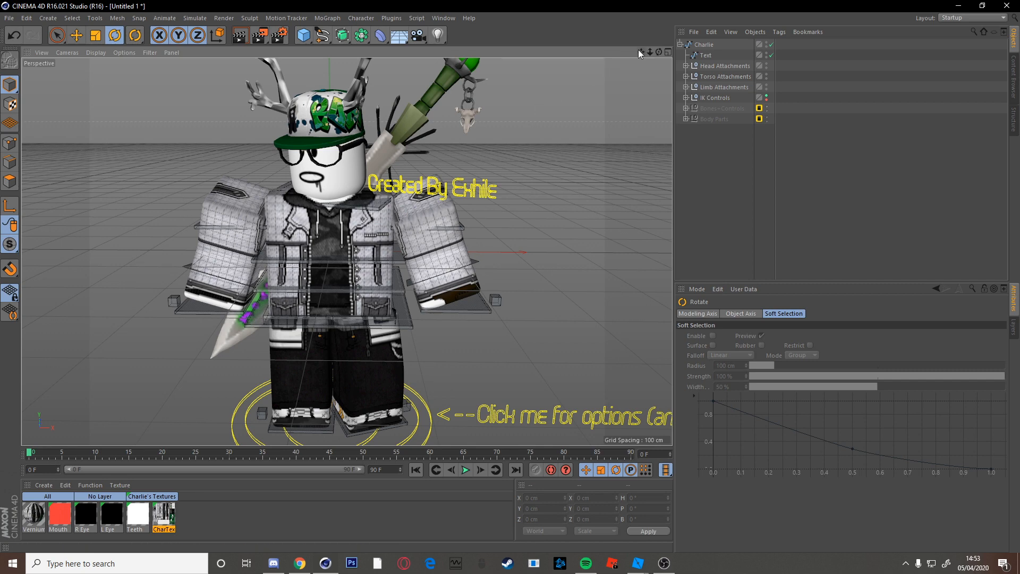
pyautogui.moveTo(649, 52); pyautogui.dragTo(638, 53)
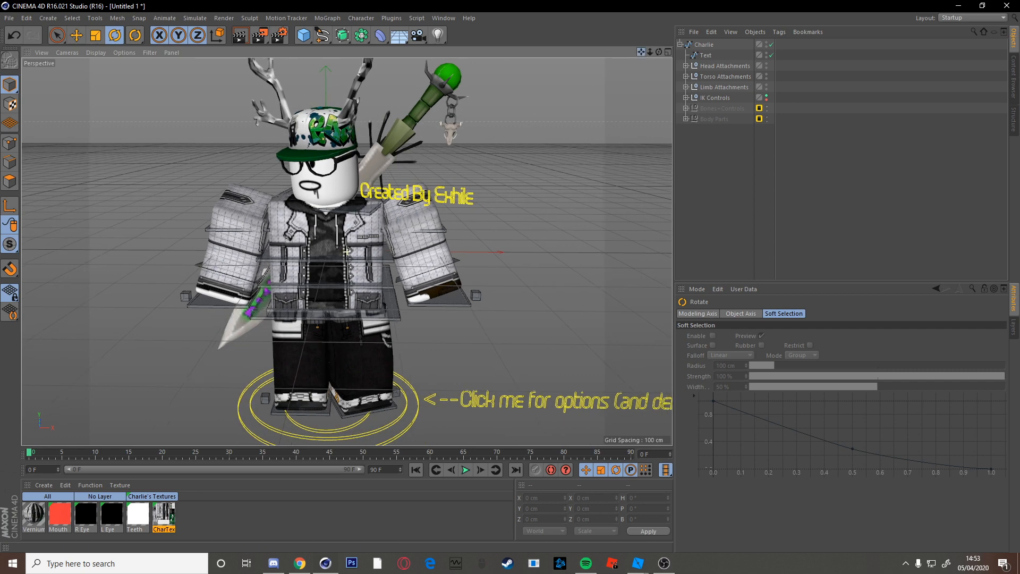
pyautogui.keyDown('alt'); pyautogui.moveTo(332, 306); pyautogui.dragTo(316, 298); pyautogui.keyUp('alt')
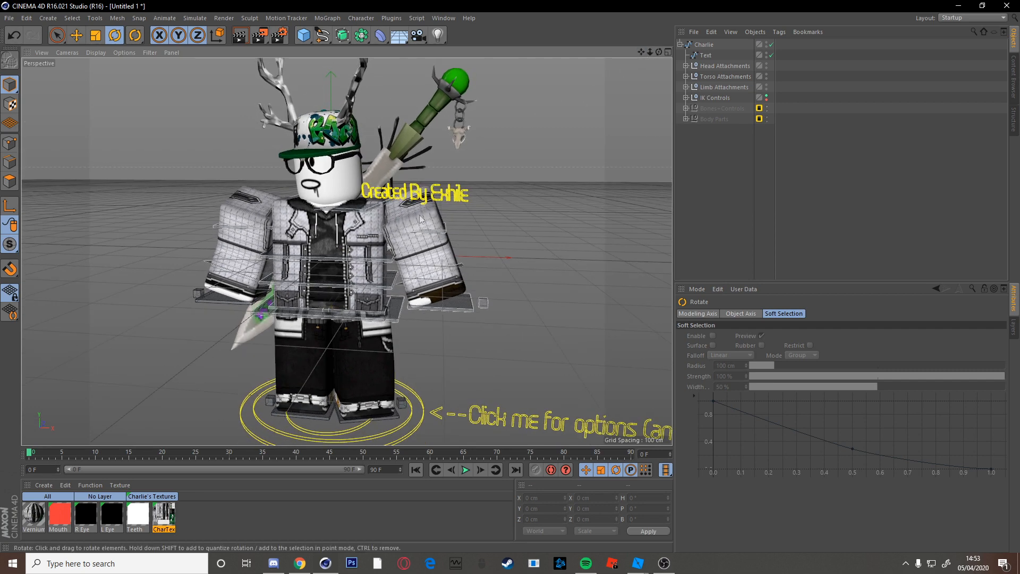
pyautogui.moveTo(645, 52); pyautogui.dragTo(642, 55)
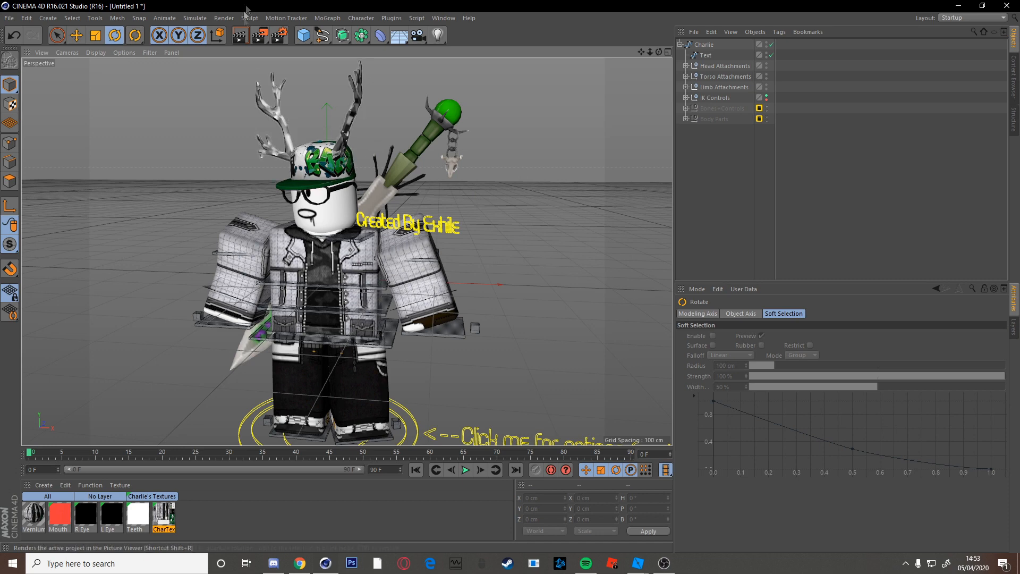
# Set the render size to 1920x1080 and save renders as PNG with an alpha channel.
pyautogui.click(278, 39)
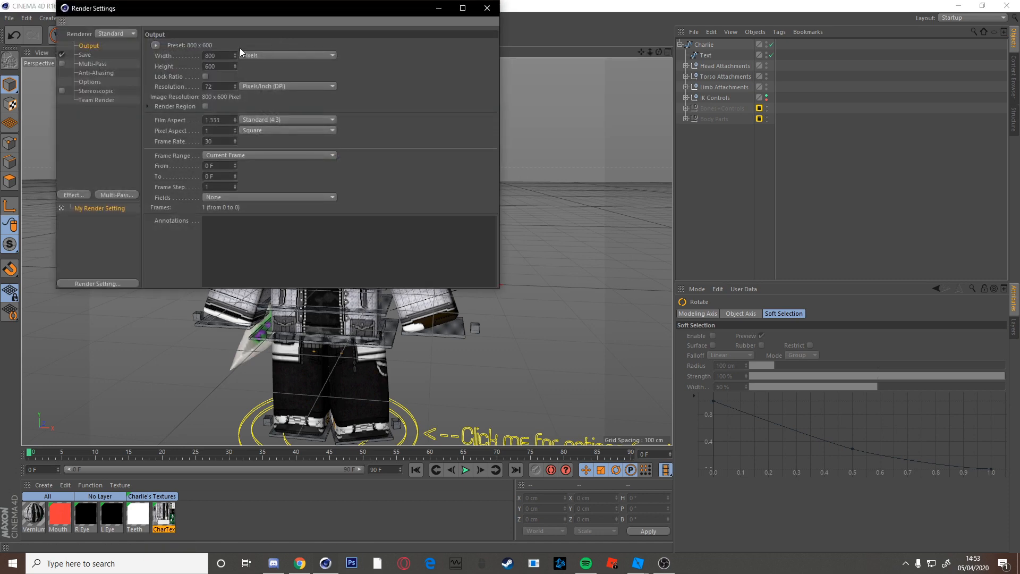
pyautogui.write('1080')
pyautogui.write('1920')
pyautogui.press('Tab')
pyautogui.write('1080')
pyautogui.press('Return')
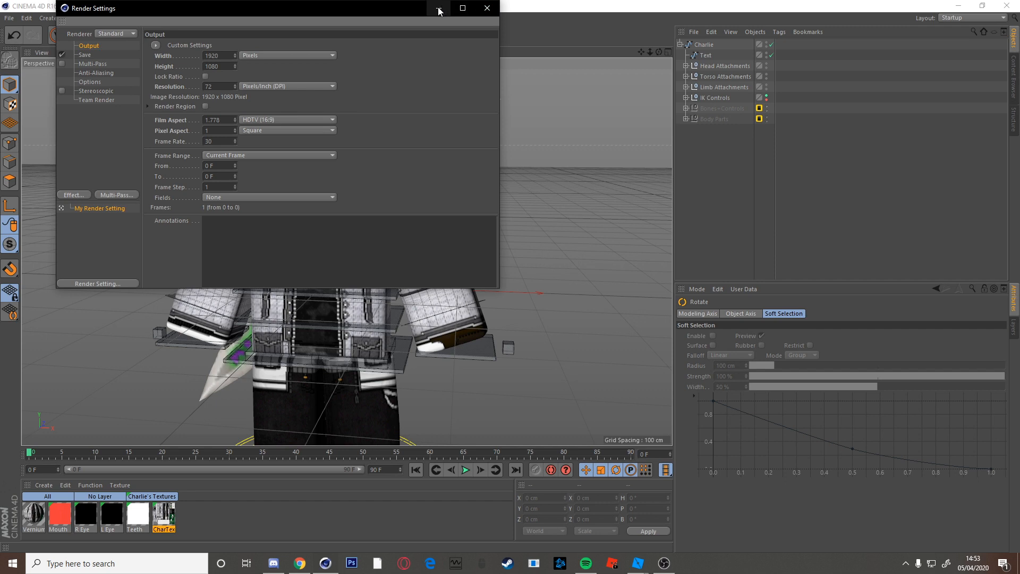
pyautogui.click(98, 55)
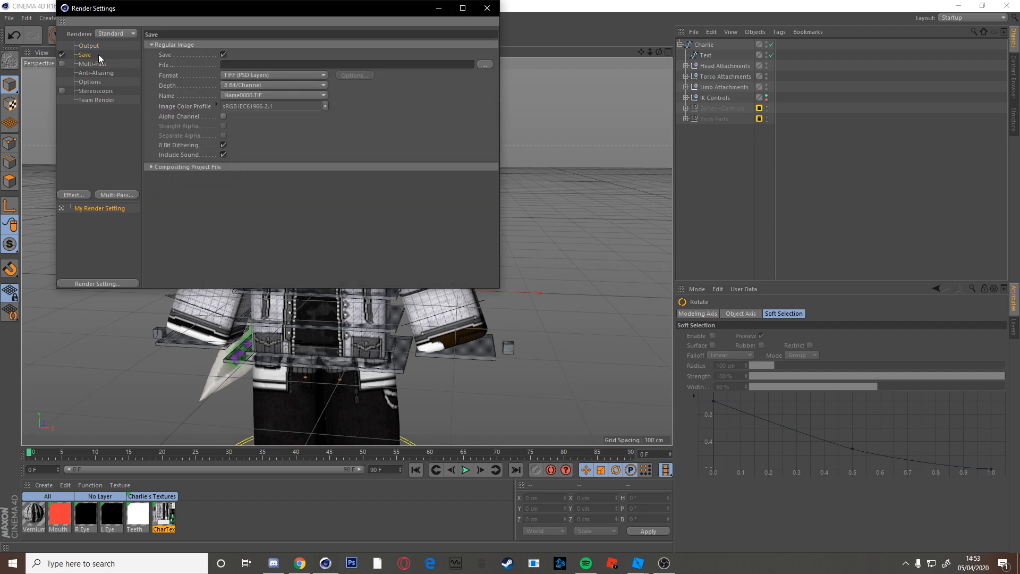
pyautogui.click(254, 77)
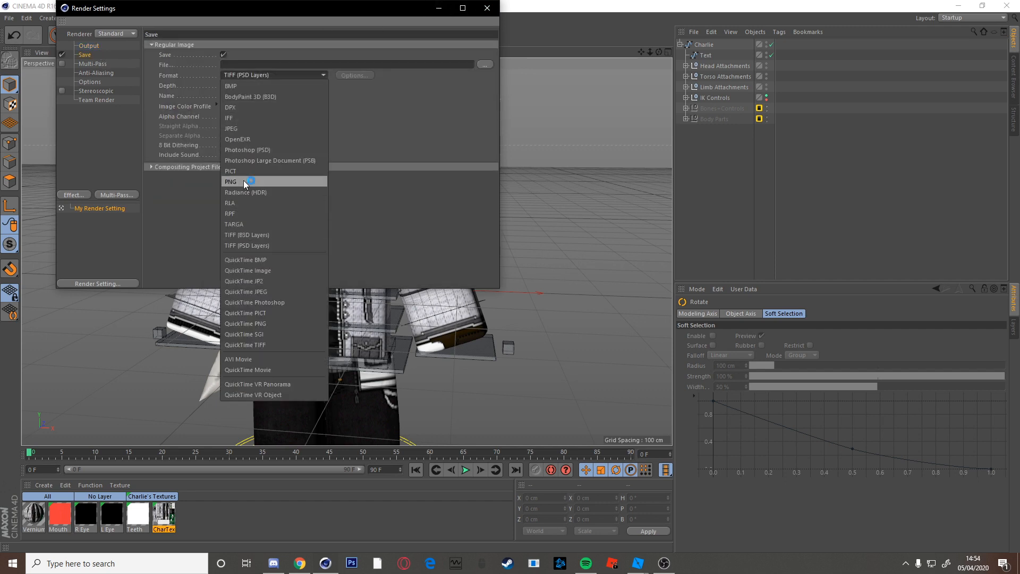
pyautogui.click(243, 181)
pyautogui.click(223, 116)
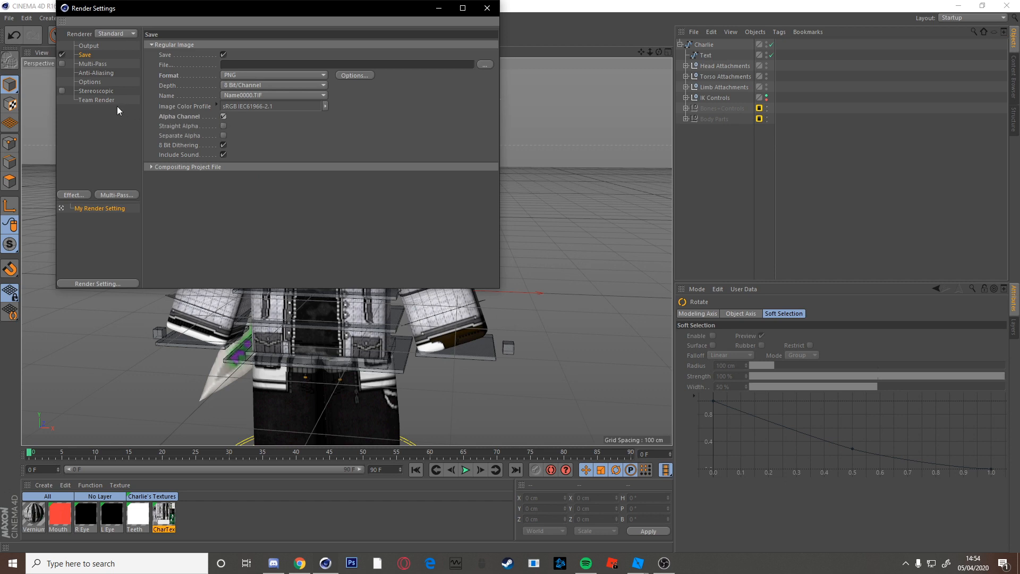
# Add Ambient Occlusion and Global Illumination effects, then close Render Settings.
pyautogui.click(79, 196)
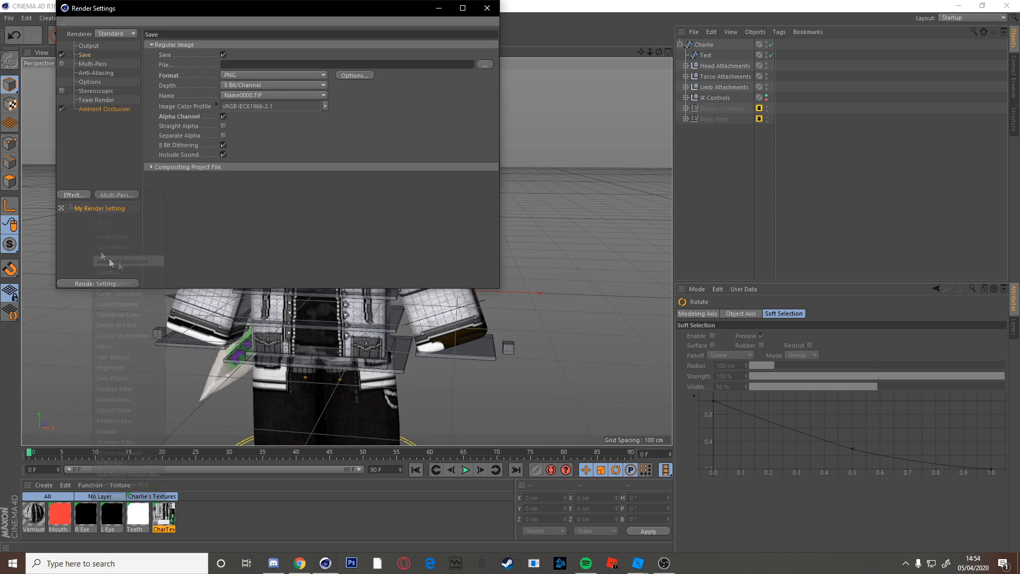
pyautogui.click(122, 263)
pyautogui.click(72, 195)
pyautogui.click(123, 335)
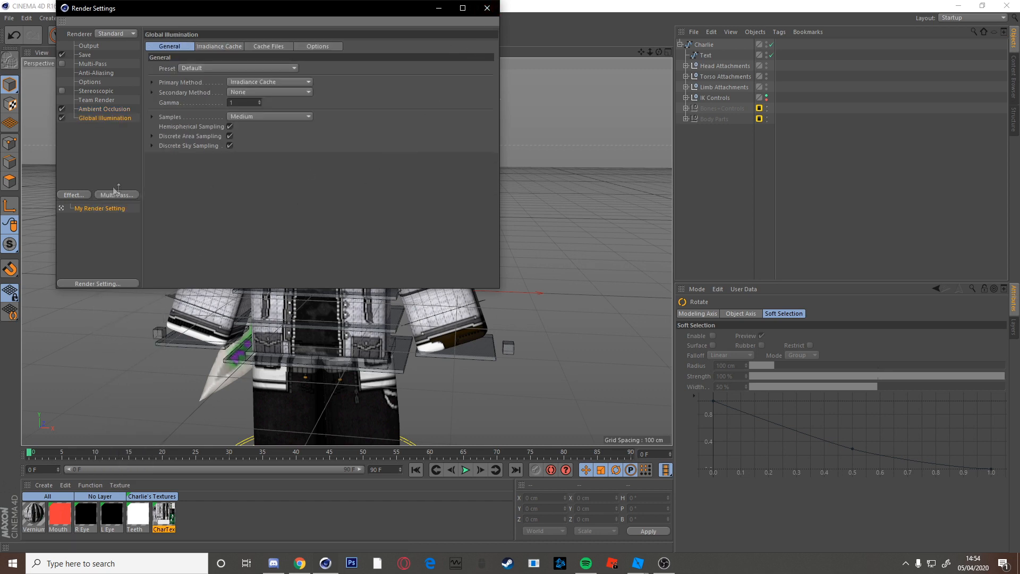
pyautogui.click(104, 84)
pyautogui.click(487, 8)
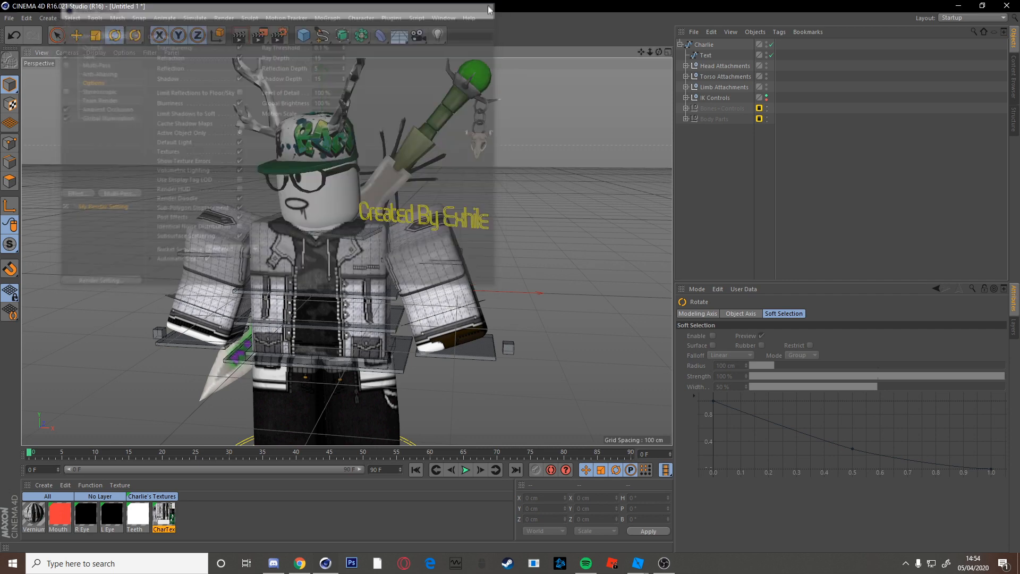
# Dolly out to frame the whole character, render to the Picture Viewer, then close it.
pyautogui.moveTo(649, 52); pyautogui.dragTo(575, 55)
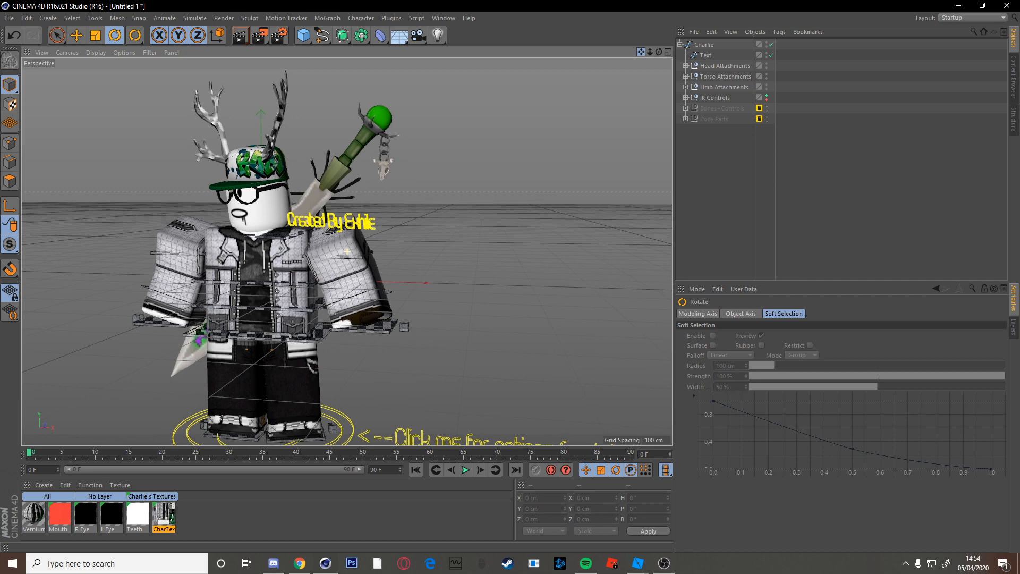
pyautogui.click(260, 35)
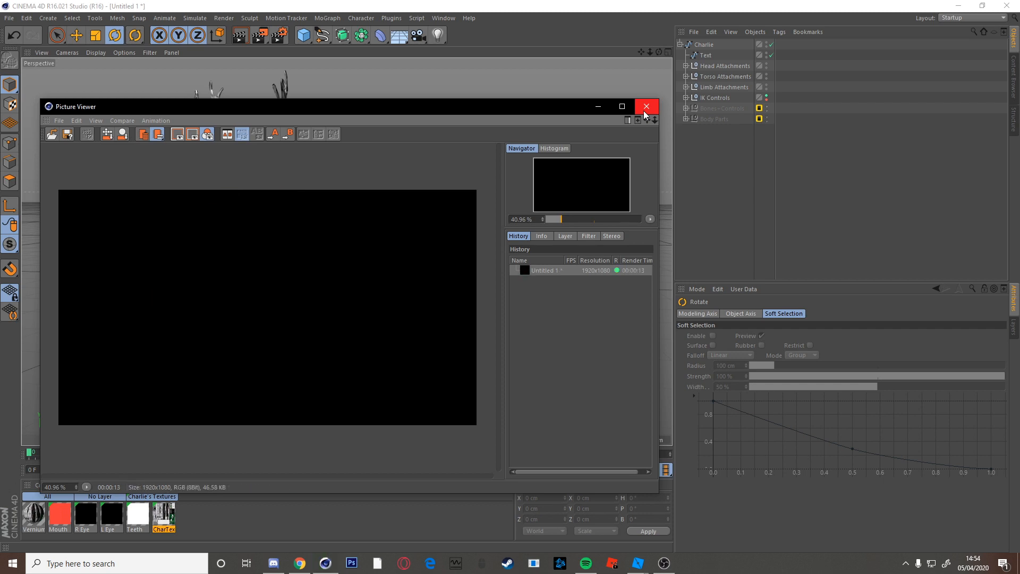
pyautogui.click(645, 108)
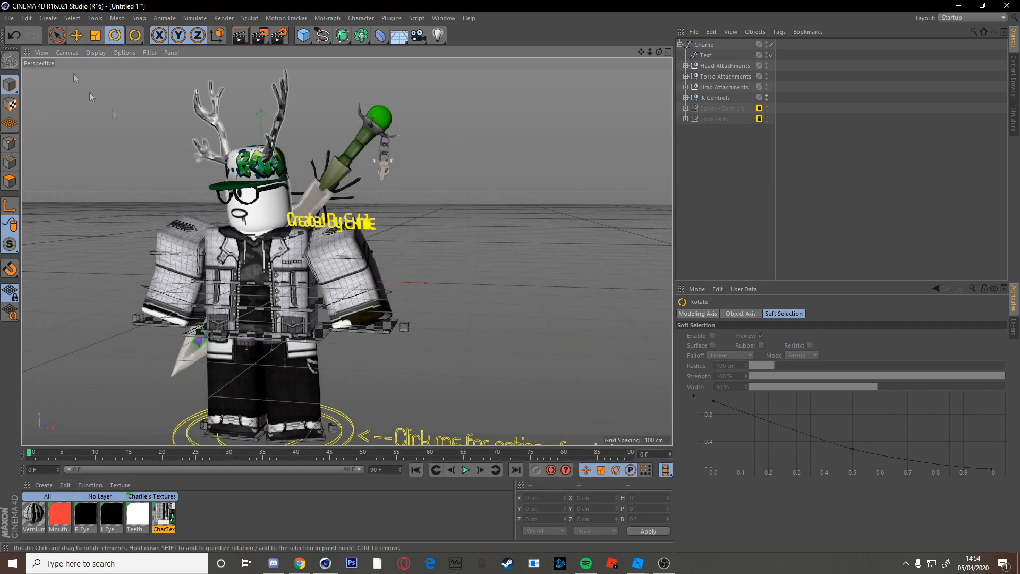
# Merge the unequallyslightroom rig from Graphics\Rigs to add lights, a camera and a SoftBox material.
pyautogui.click(9, 18)
pyautogui.click(46, 56)
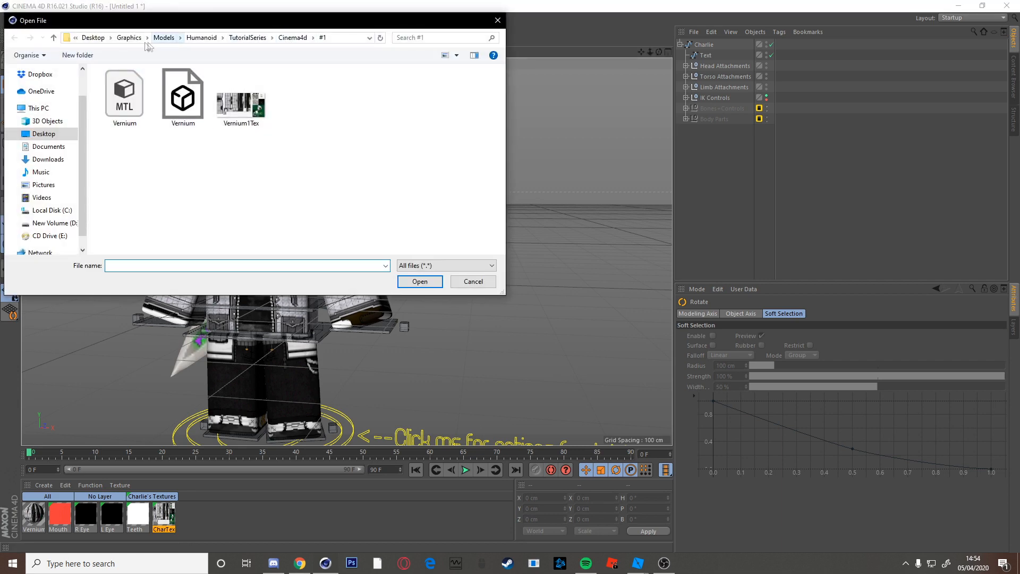
pyautogui.click(129, 38)
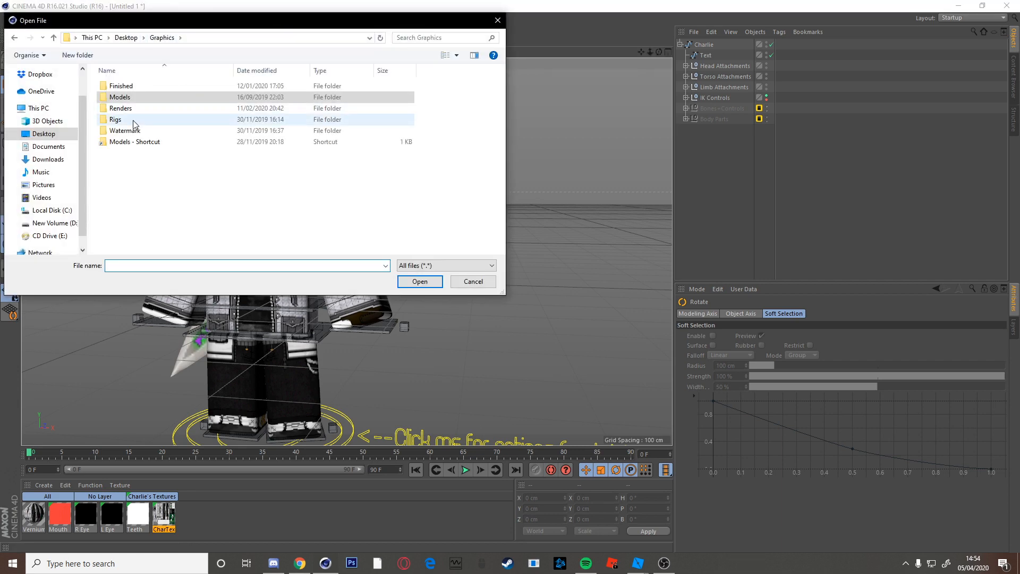
pyautogui.doubleClick(133, 119)
pyautogui.click(170, 164)
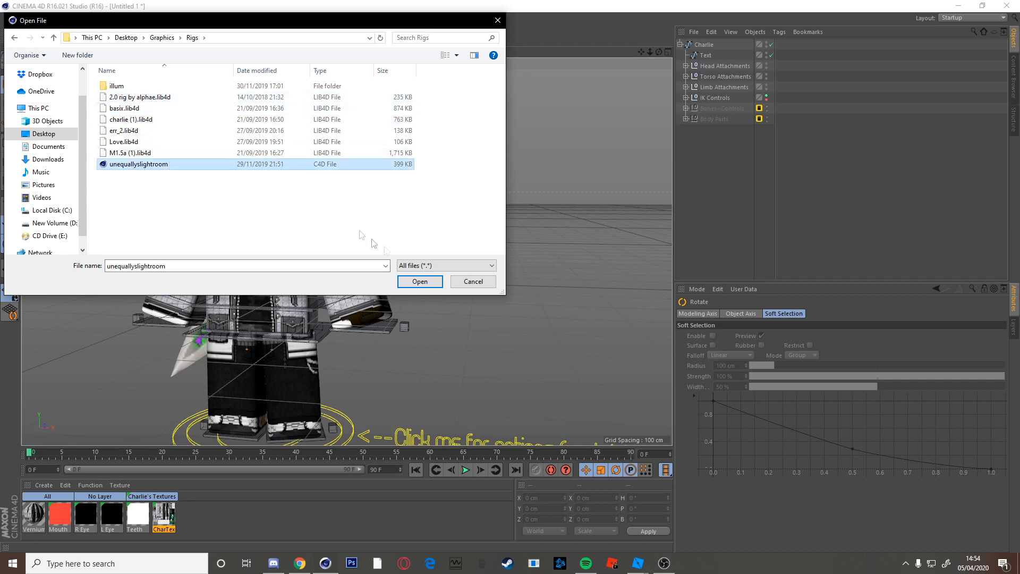
pyautogui.click(419, 281)
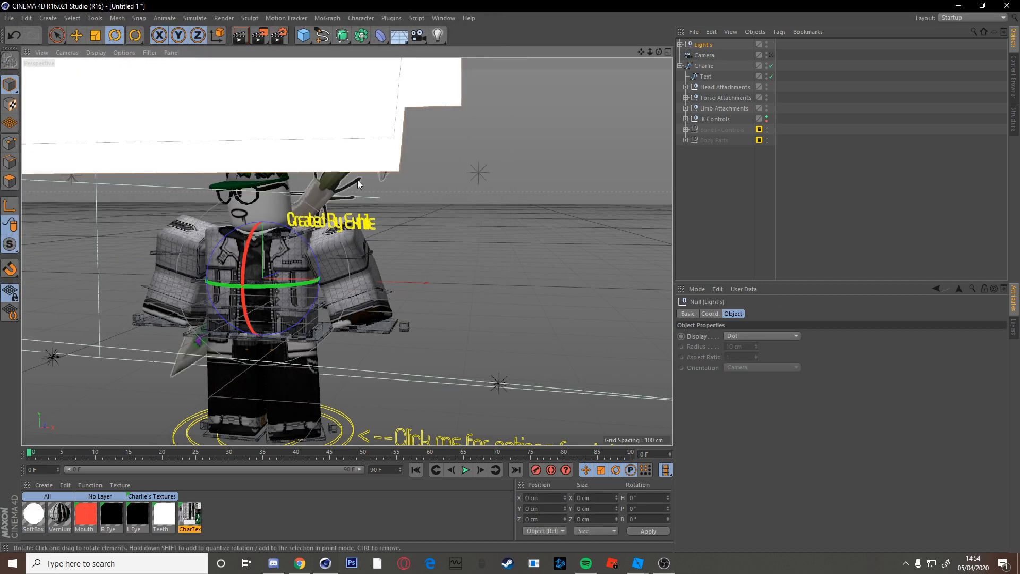
# Render the lit Charlie scene to the Picture Viewer at 1920x1080.
pyautogui.click(259, 38)
pyautogui.click(470, 165)
pyautogui.click(261, 35)
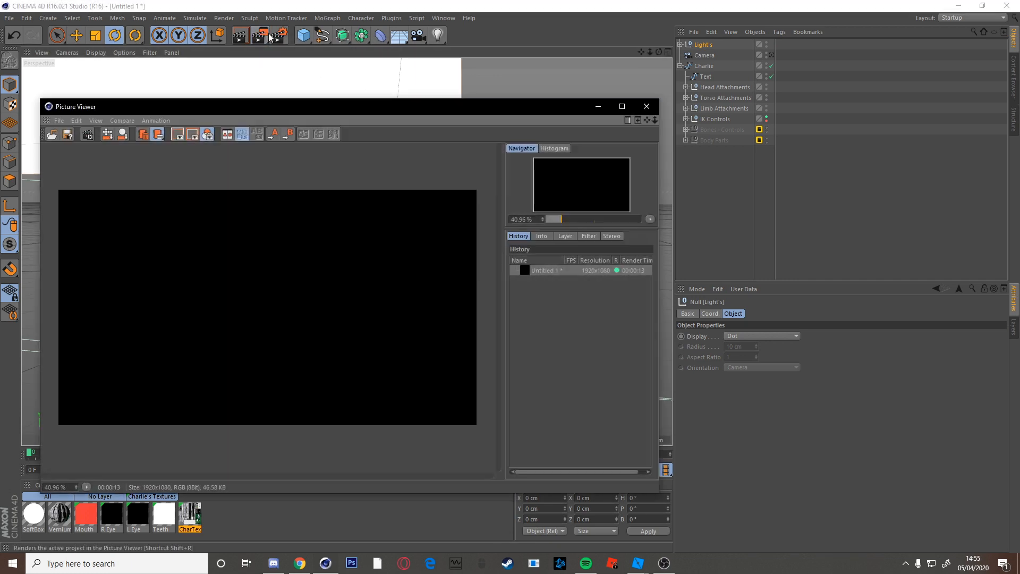
pyautogui.moveTo(538, 112); pyautogui.dragTo(613, 91)
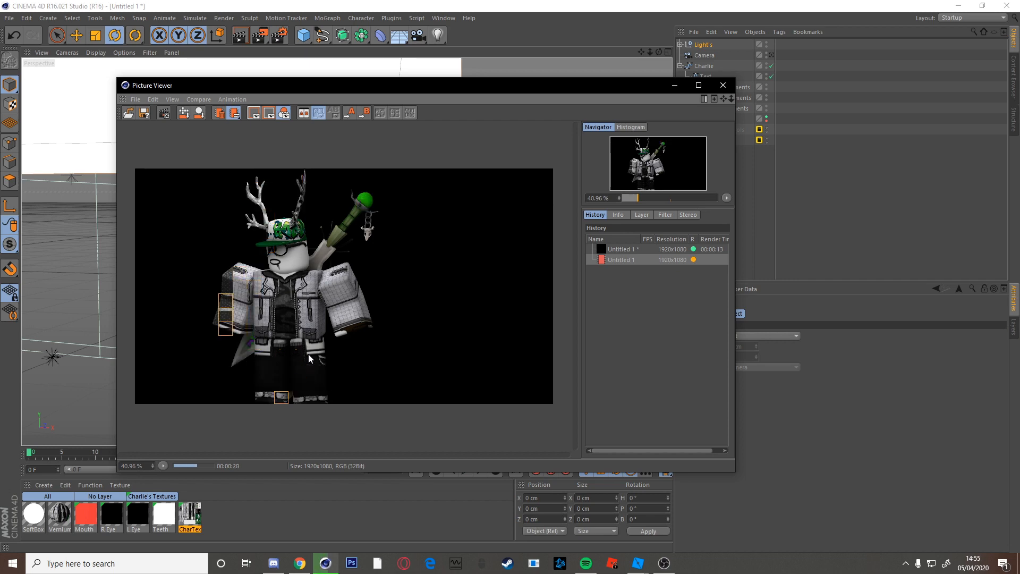
pyautogui.scroll(4, 152, 285)
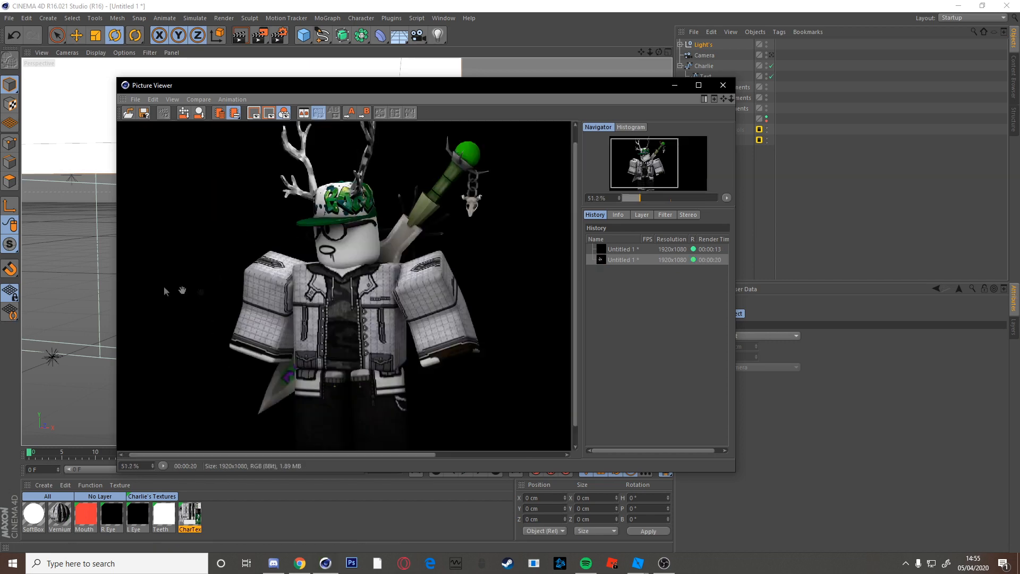
pyautogui.scroll(-2, 323, 302)
pyautogui.scroll(-2, 325, 303)
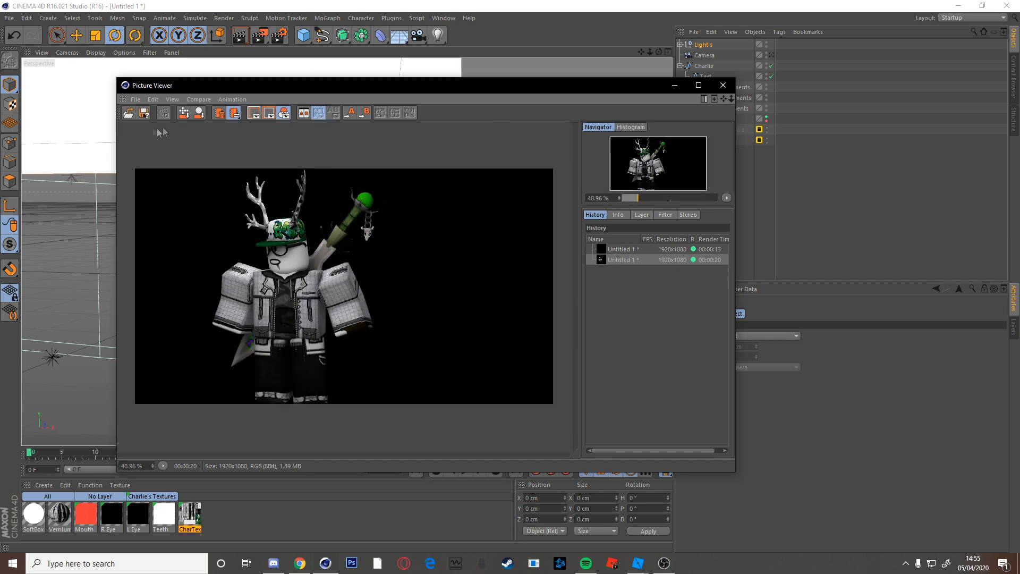
# Save the render as a PNG in the Renders folder, with 'Tu' typed as the file name.
pyautogui.click(135, 101)
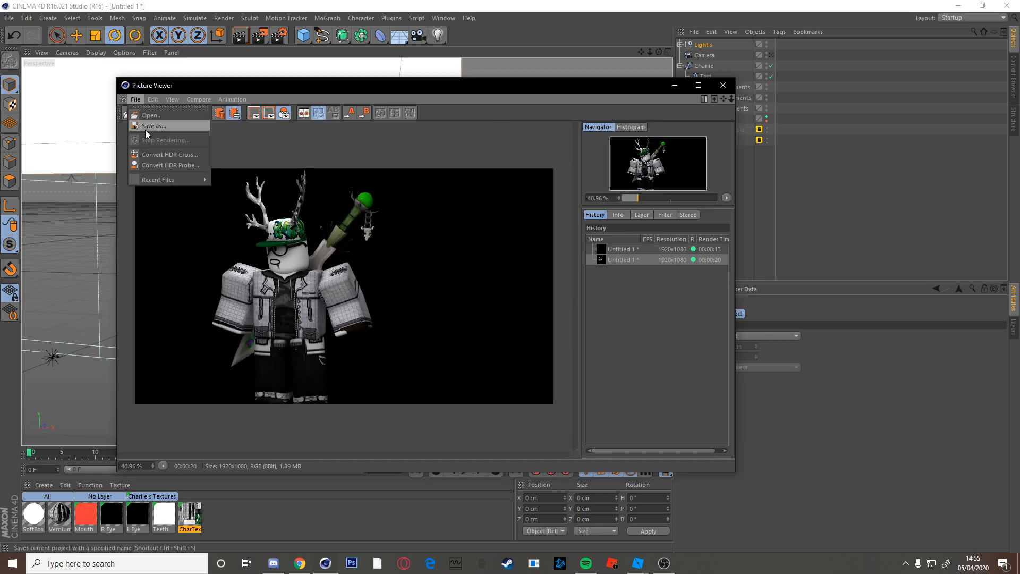
pyautogui.click(145, 129)
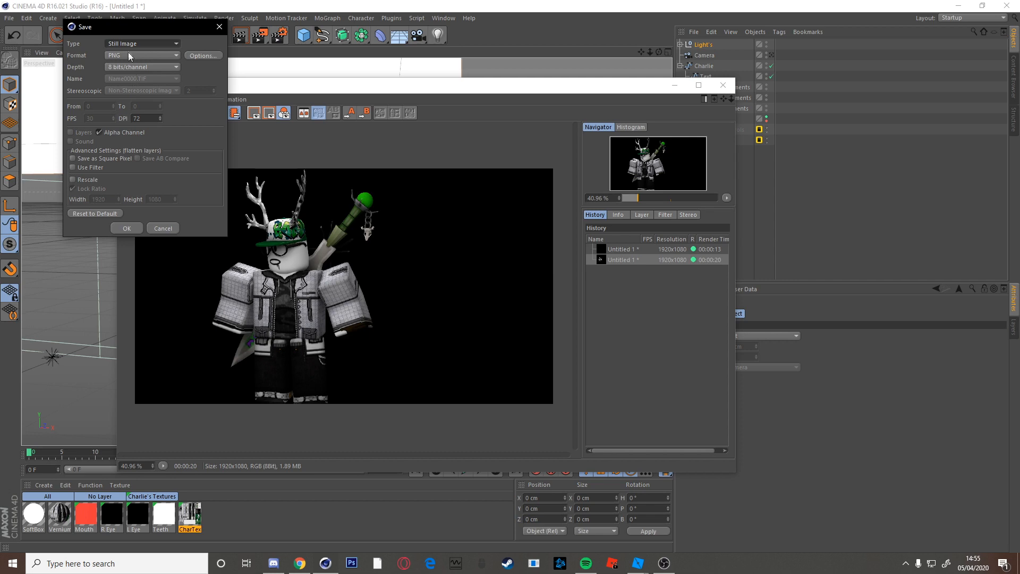
pyautogui.click(125, 228)
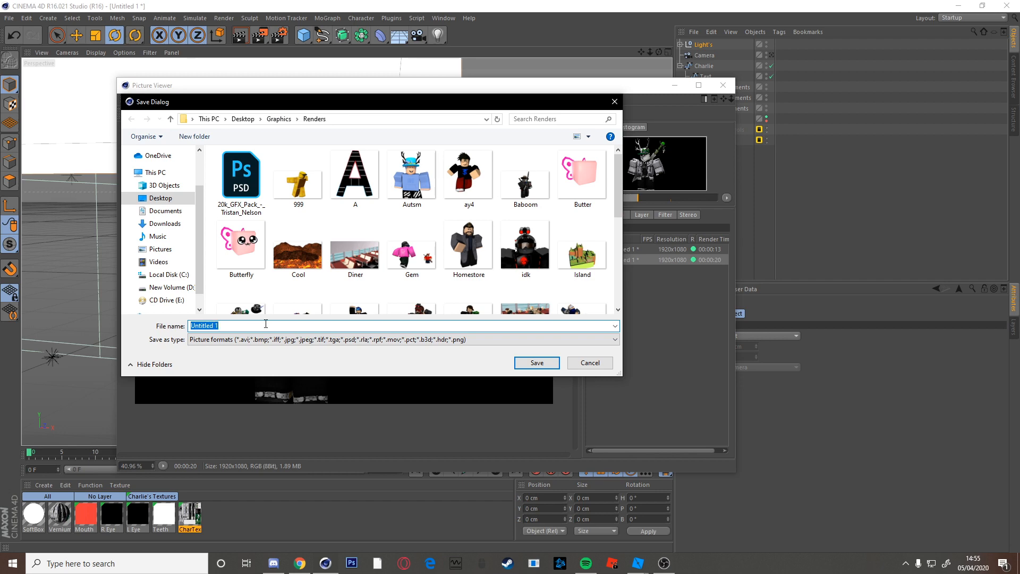
pyautogui.write('Tutoria')
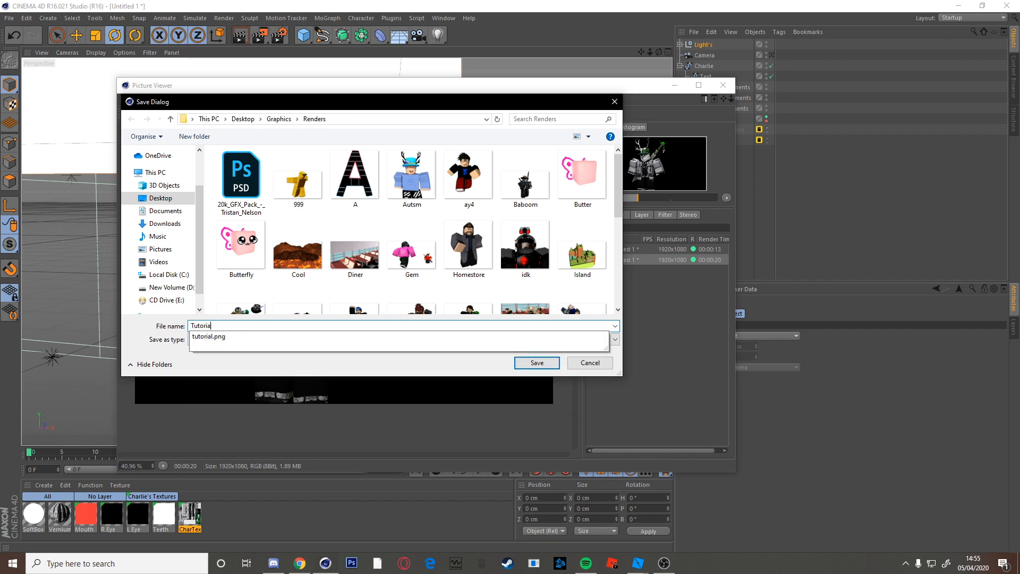
pyautogui.press('Return')
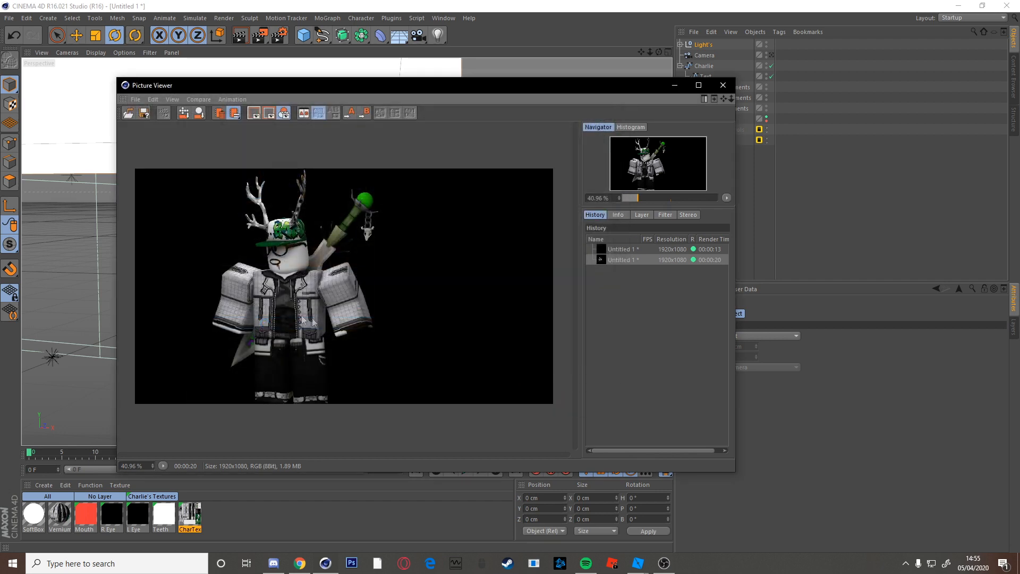
# Dismiss Windows search and start Photoshop CS6 from the taskbar.
pyautogui.click(113, 564)
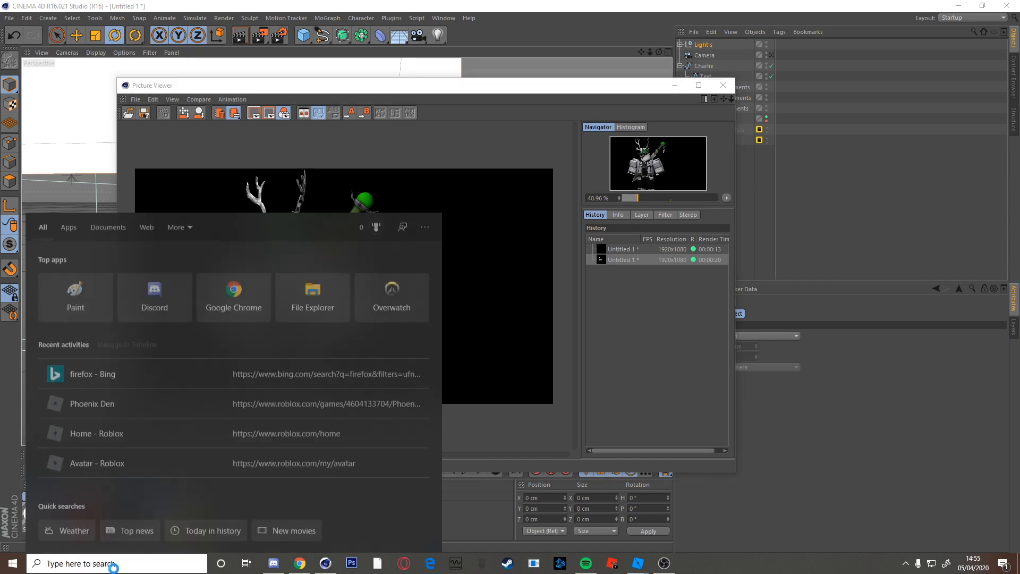
pyautogui.write('c')
pyautogui.press('BackSpace')
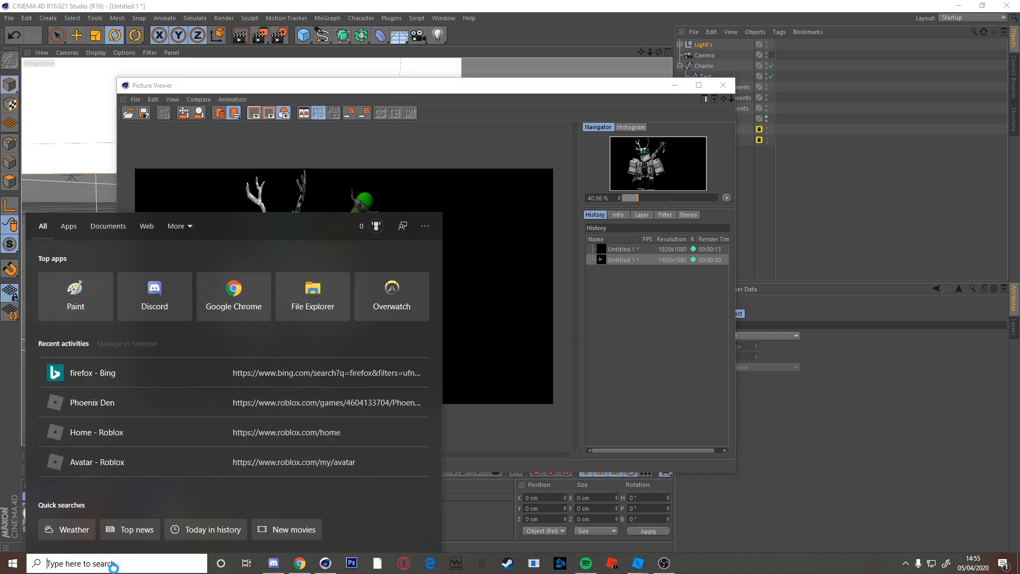
pyautogui.click(516, 532)
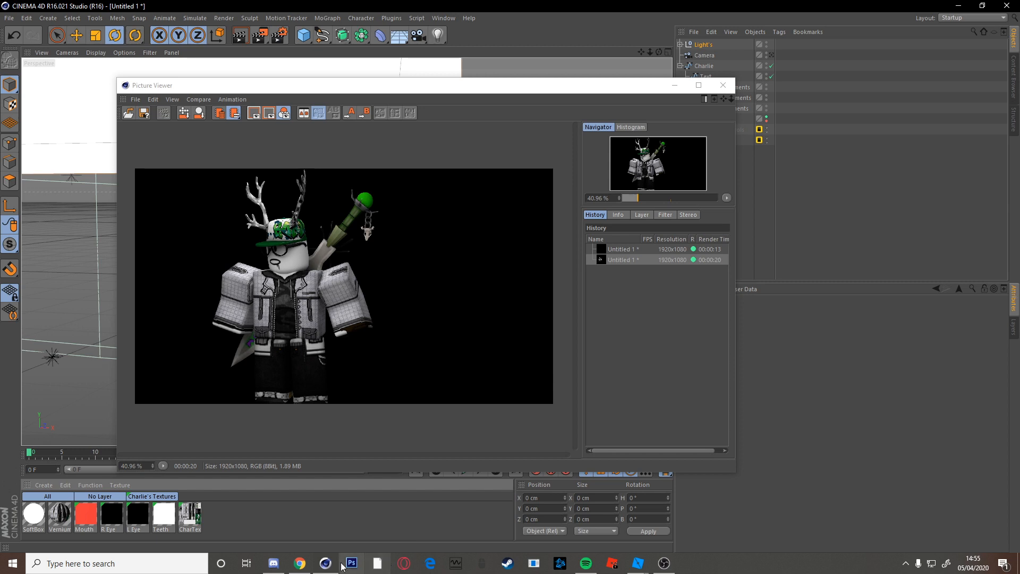
pyautogui.click(351, 563)
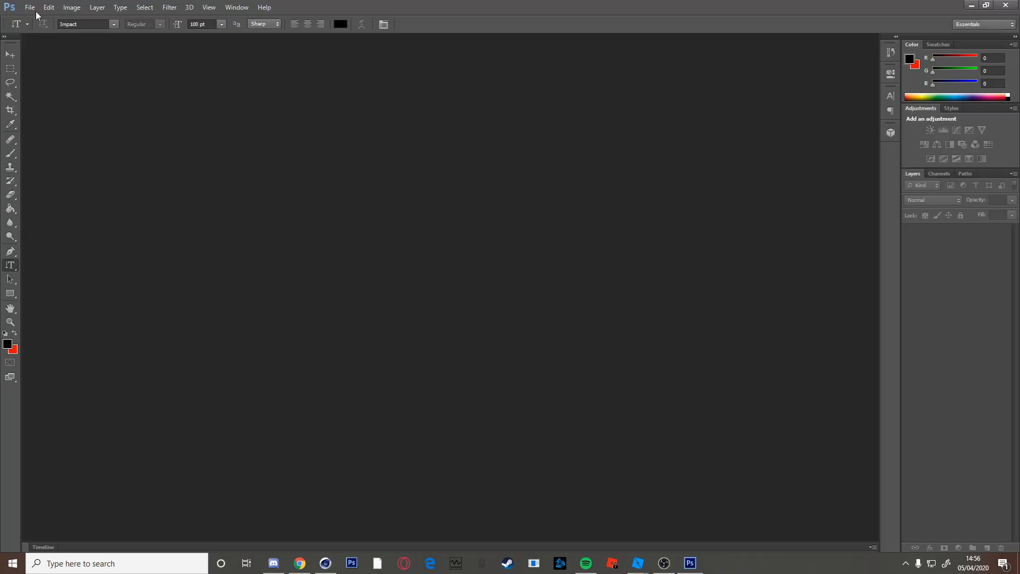
# Open Tutorial1.png from the Renders folder in Photoshop.
pyautogui.click(29, 7)
pyautogui.click(37, 28)
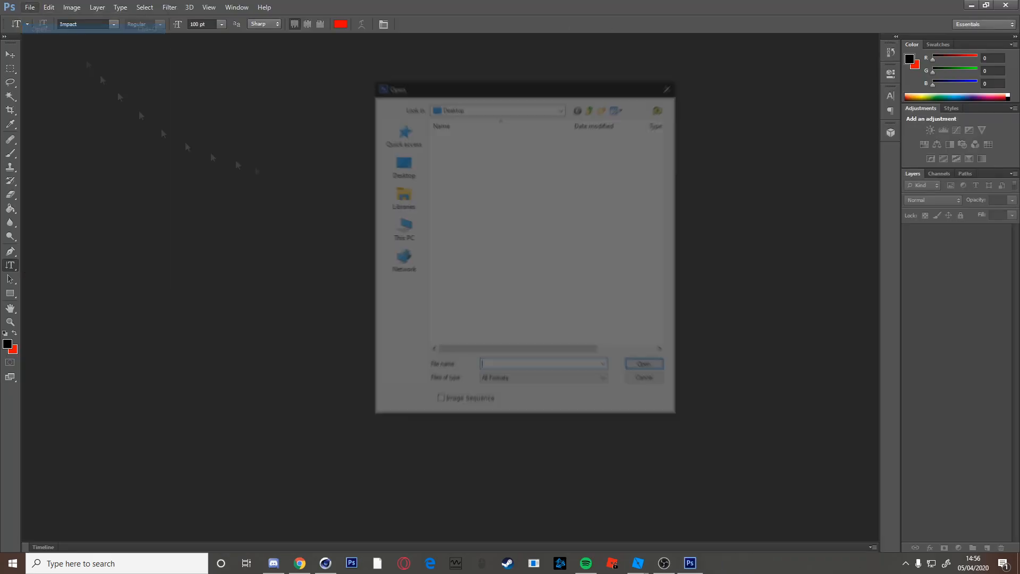
pyautogui.click(402, 196)
pyautogui.doubleClick(483, 171)
pyautogui.scroll(-10, 653, 256)
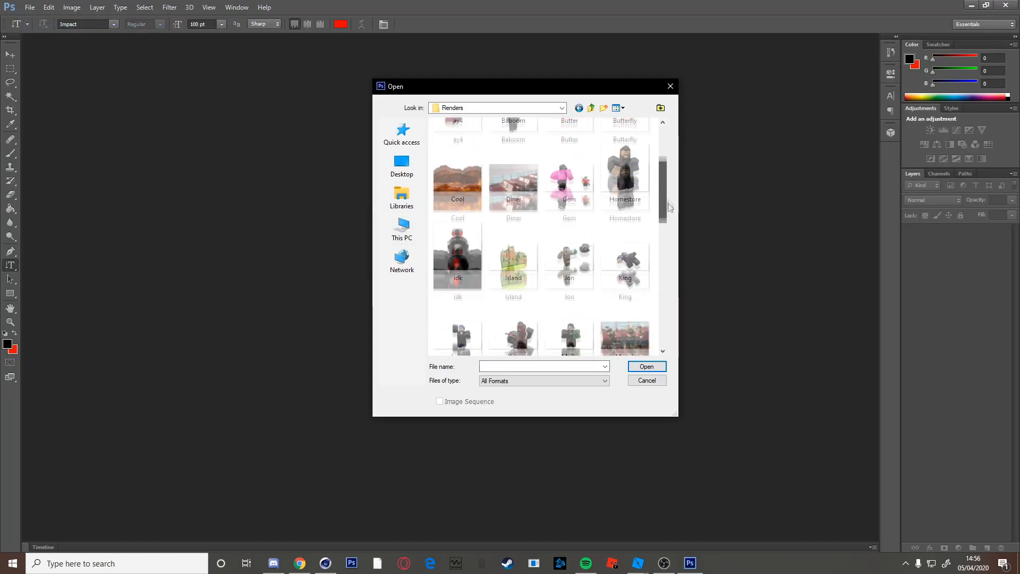
pyautogui.scroll(-6, 658, 265)
pyautogui.doubleClick(625, 263)
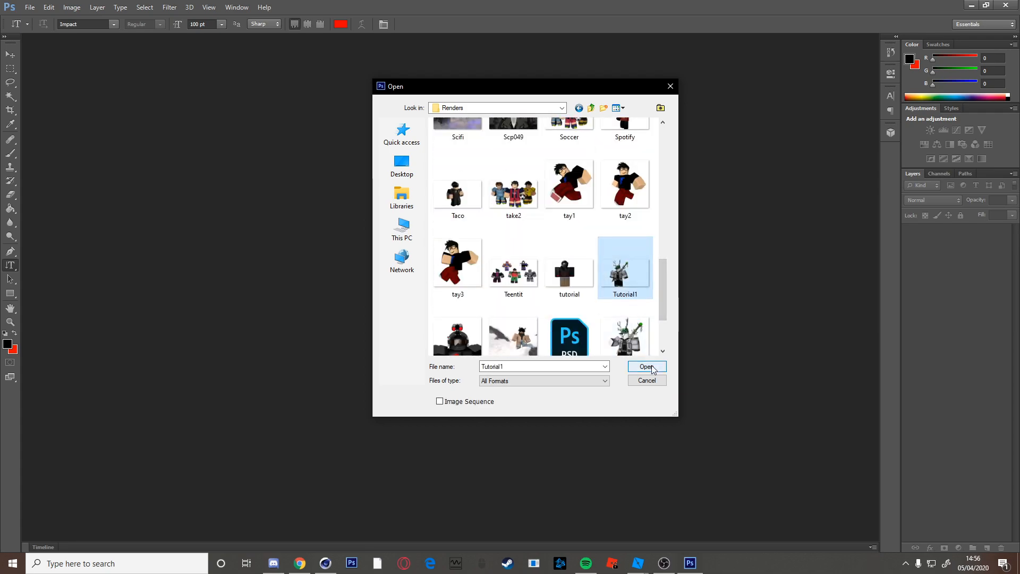
# Shift the avatar toward the left side with Free Transform.
pyautogui.press('v')
pyautogui.hotkey('ctrl', 't')
pyautogui.moveTo(362, 335); pyautogui.dragTo(277, 349)
pyautogui.click(533, 23)
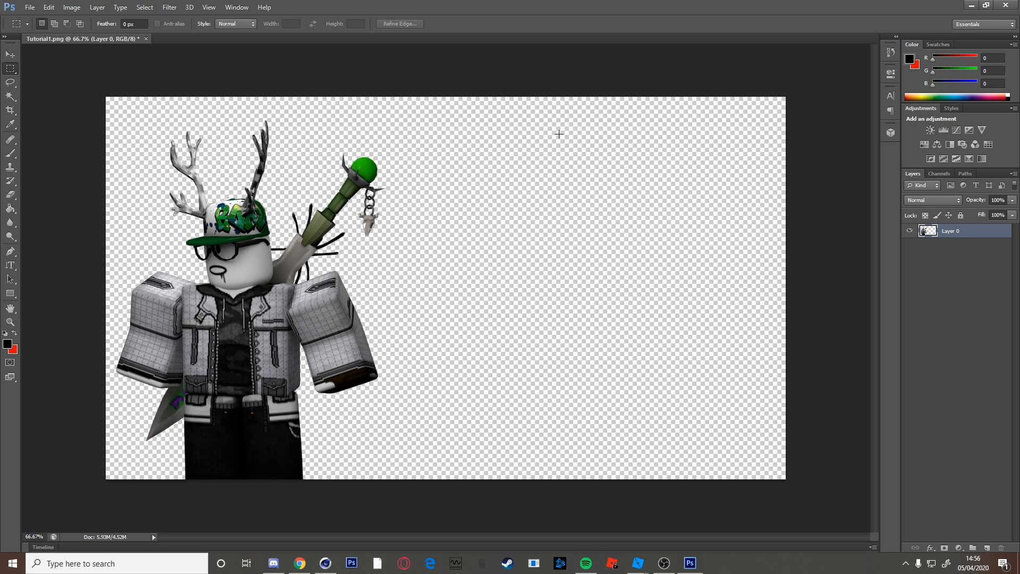
# Add a new layer filled black with the Paint Bucket and move it below Layer 0.
pyautogui.hotkey('ctrl', 'shift', 'alt', 'n')
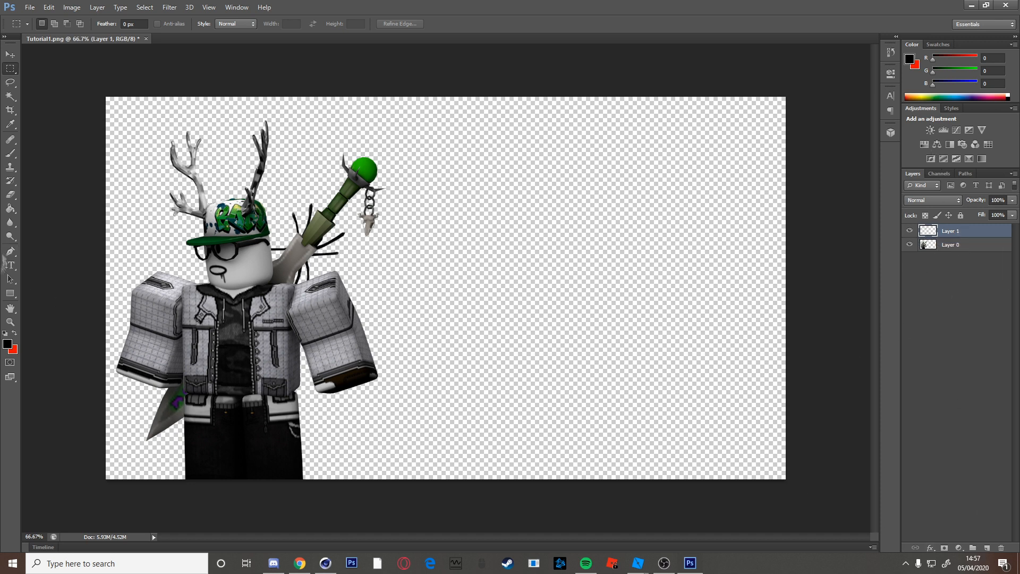
pyautogui.click(10, 209)
pyautogui.click(446, 255)
pyautogui.moveTo(959, 231)
pyautogui.mouseDown()
pyautogui.moveTo(958, 265)
pyautogui.moveTo(956, 229)
pyautogui.mouseUp()
pyautogui.click(973, 547)
pyautogui.hotkey('ctrl', 'z')
pyautogui.click(987, 547)
# Place the 999 render into the document.
pyautogui.click(30, 7)
pyautogui.click(48, 183)
pyautogui.click(510, 154)
pyautogui.click(658, 374)
# Shrink the placed 999 render to about 20%, tilt it about 9 degrees, and commit it.
pyautogui.keyDown('shift'); pyautogui.moveTo(786, 98); pyautogui.dragTo(245, 401); pyautogui.keyUp('shift')
pyautogui.moveTo(252, 357); pyautogui.dragTo(263, 370)
pyautogui.moveTo(176, 440); pyautogui.dragTo(148, 441)
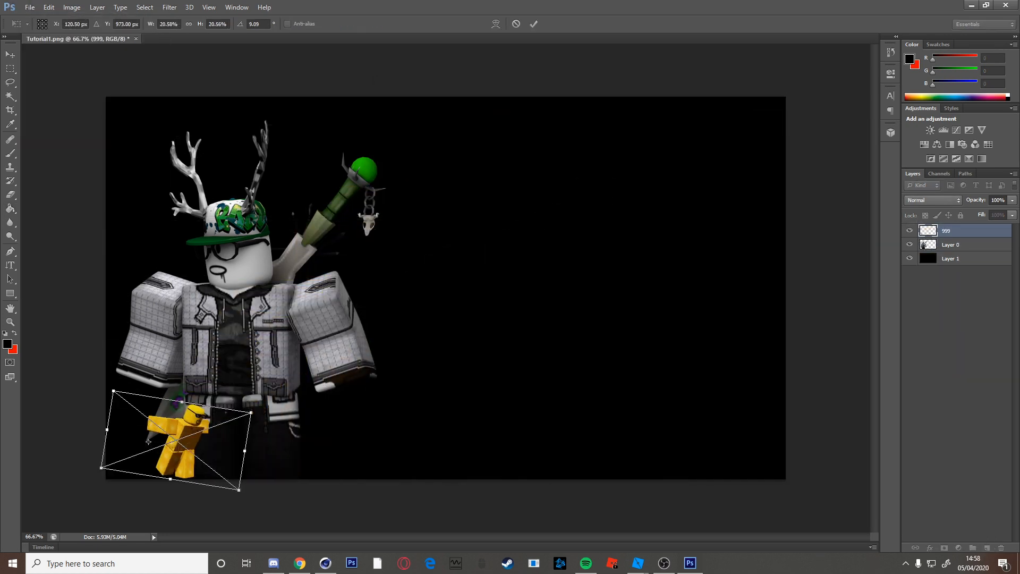
pyautogui.click(533, 23)
# Place the Baboom render at about 55%, tilted -17.7 degrees, in the lower right.
pyautogui.click(30, 7)
pyautogui.click(48, 182)
pyautogui.click(510, 229)
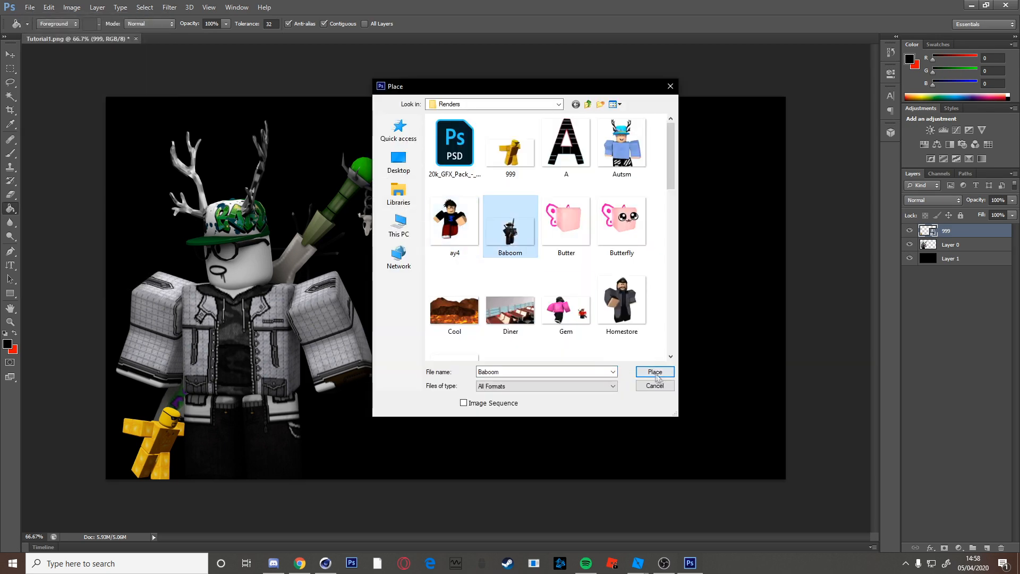
pyautogui.click(653, 372)
pyautogui.keyDown('shift'); pyautogui.moveTo(786, 96); pyautogui.dragTo(608, 197); pyautogui.keyUp('shift')
pyautogui.moveTo(617, 192); pyautogui.dragTo(456, 231)
pyautogui.moveTo(329, 350); pyautogui.dragTo(723, 365)
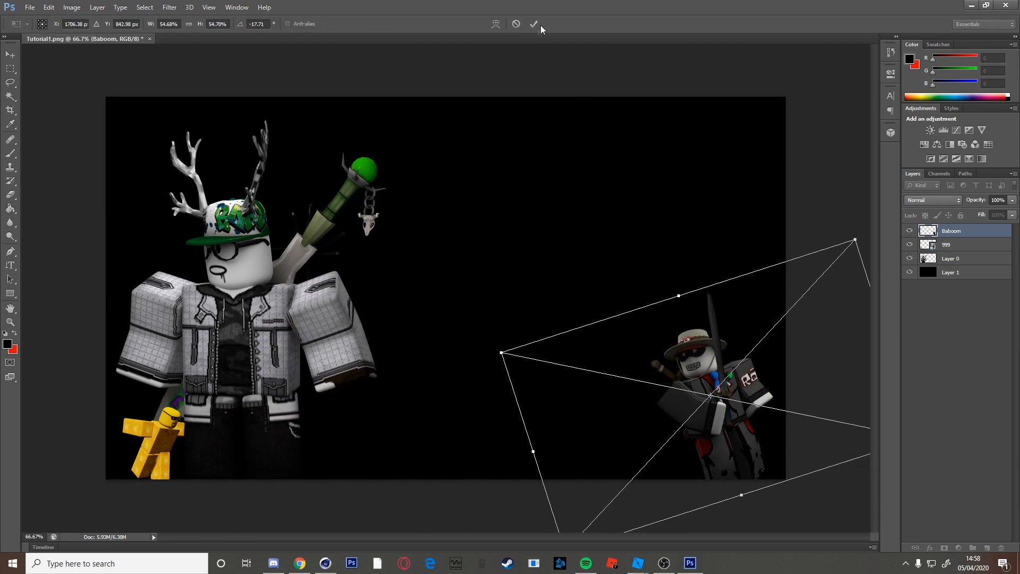
pyautogui.click(533, 24)
# Place the Gem render at about quarter size, rotated about 10 degrees, in the upper right.
pyautogui.click(29, 7)
pyautogui.click(48, 182)
pyautogui.scroll(-1, 566, 187)
pyautogui.click(566, 187)
pyautogui.click(655, 373)
pyautogui.keyDown('shift'); pyautogui.moveTo(786, 97); pyautogui.dragTo(329, 354); pyautogui.keyUp('shift')
pyautogui.moveTo(337, 349); pyautogui.dragTo(292, 303)
pyautogui.moveTo(228, 412); pyautogui.dragTo(638, 191)
pyautogui.moveTo(702, 82); pyautogui.dragTo(754, 150)
pyautogui.click(534, 23)
# Place the Jon render, scaled down, in the upper left.
pyautogui.click(30, 6)
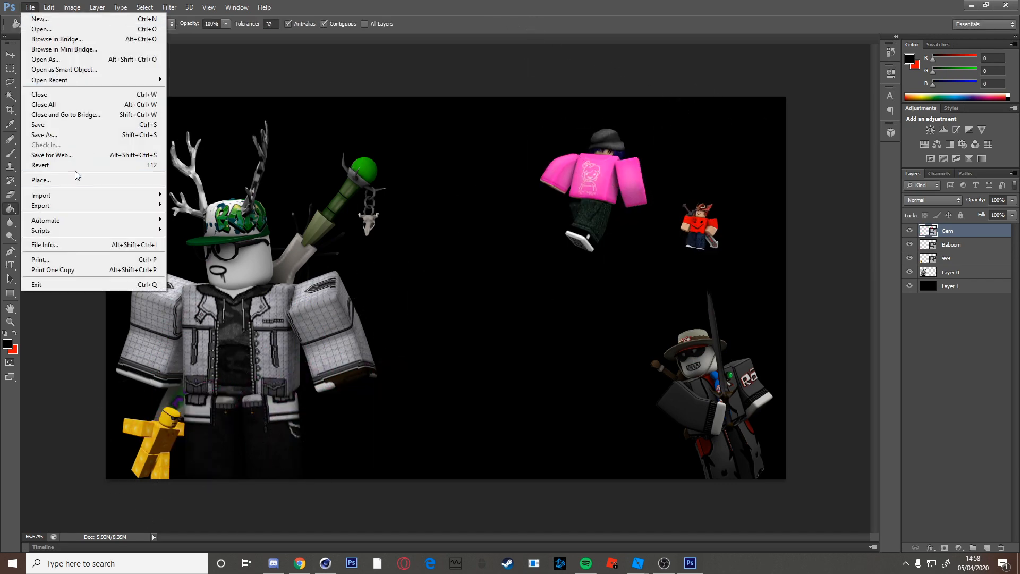
pyautogui.click(48, 182)
pyautogui.click(566, 265)
pyautogui.click(654, 373)
pyautogui.keyDown('shift'); pyautogui.moveTo(786, 97); pyautogui.dragTo(536, 238); pyautogui.keyUp('shift')
pyautogui.moveTo(372, 337); pyautogui.dragTo(255, 184)
pyautogui.keyDown('shift'); pyautogui.moveTo(418, 84); pyautogui.dragTo(294, 155); pyautogui.keyUp('shift')
pyautogui.moveTo(175, 234); pyautogui.dragTo(232, 183)
pyautogui.click(535, 24)
# Place the Owen render, scaled down proportionally, in the lower left.
pyautogui.click(30, 6)
pyautogui.click(48, 182)
pyautogui.click(507, 303)
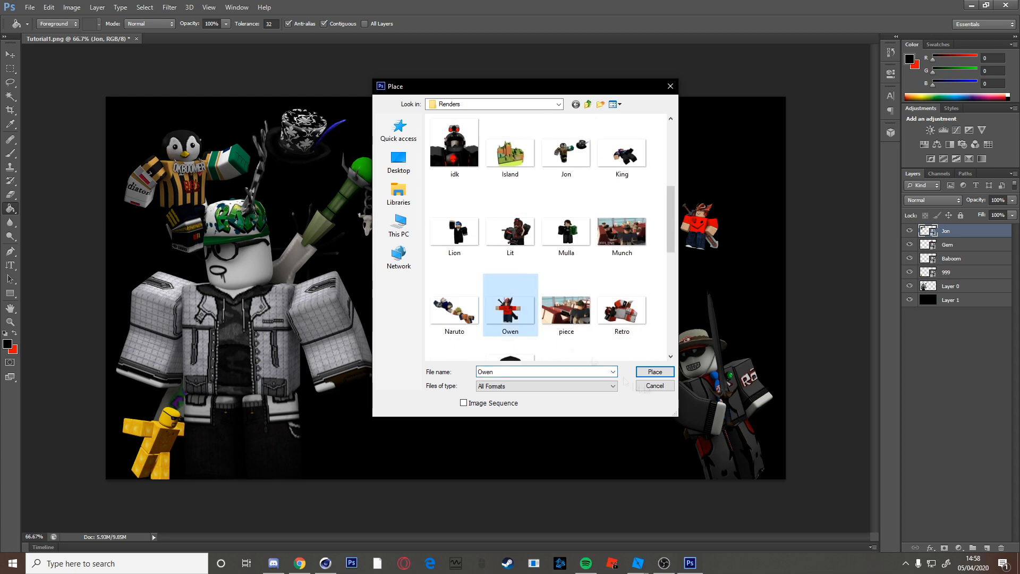
pyautogui.click(654, 373)
pyautogui.keyDown('shift'); pyautogui.moveTo(785, 97); pyautogui.dragTo(358, 341); pyautogui.keyUp('shift')
pyautogui.moveTo(250, 375); pyautogui.dragTo(350, 370)
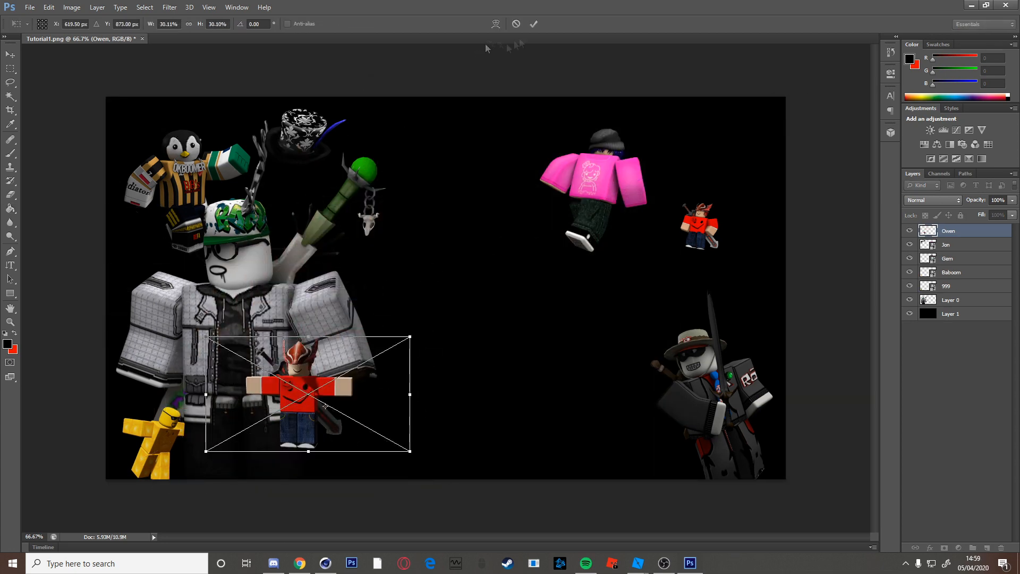
pyautogui.click(533, 23)
# Place the Lion render, shrunk and slightly tilted, toward the right side.
pyautogui.click(30, 7)
pyautogui.click(48, 180)
pyautogui.click(455, 229)
pyautogui.click(654, 372)
pyautogui.keyDown('shift'); pyautogui.moveTo(785, 97); pyautogui.dragTo(530, 241); pyautogui.keyUp('shift')
pyautogui.moveTo(382, 324); pyautogui.dragTo(670, 251)
pyautogui.moveTo(837, 151); pyautogui.dragTo(851, 174)
pyautogui.click(534, 24)
# Place the tay3 render, shrunk and tilted, on the left side.
pyautogui.click(30, 7)
pyautogui.click(48, 181)
pyautogui.click(575, 239)
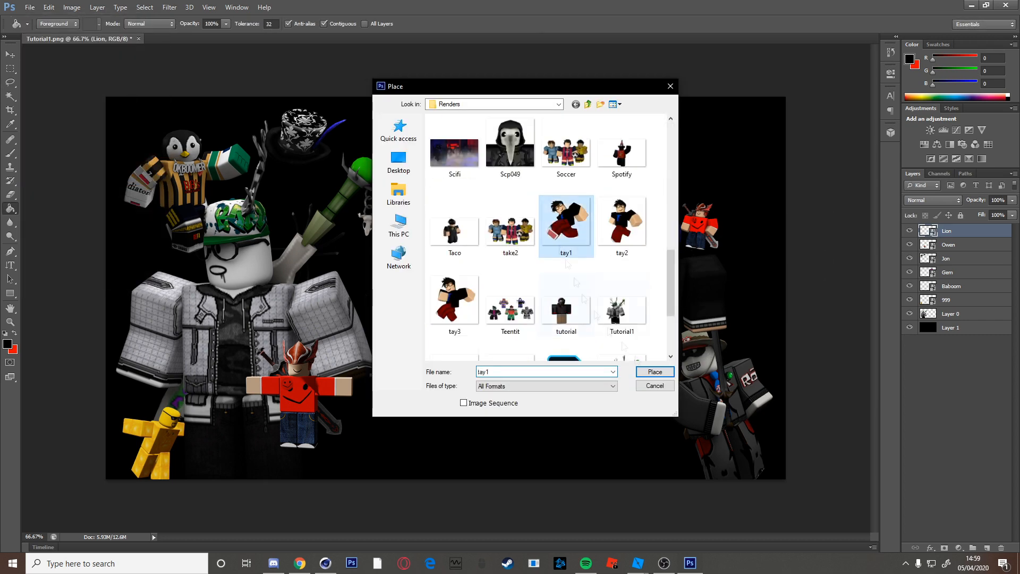
pyautogui.click(654, 373)
pyautogui.keyDown('shift'); pyautogui.moveTo(785, 97); pyautogui.dragTo(409, 323); pyautogui.keyUp('shift')
pyautogui.moveTo(332, 400); pyautogui.dragTo(198, 308)
pyautogui.click(533, 23)
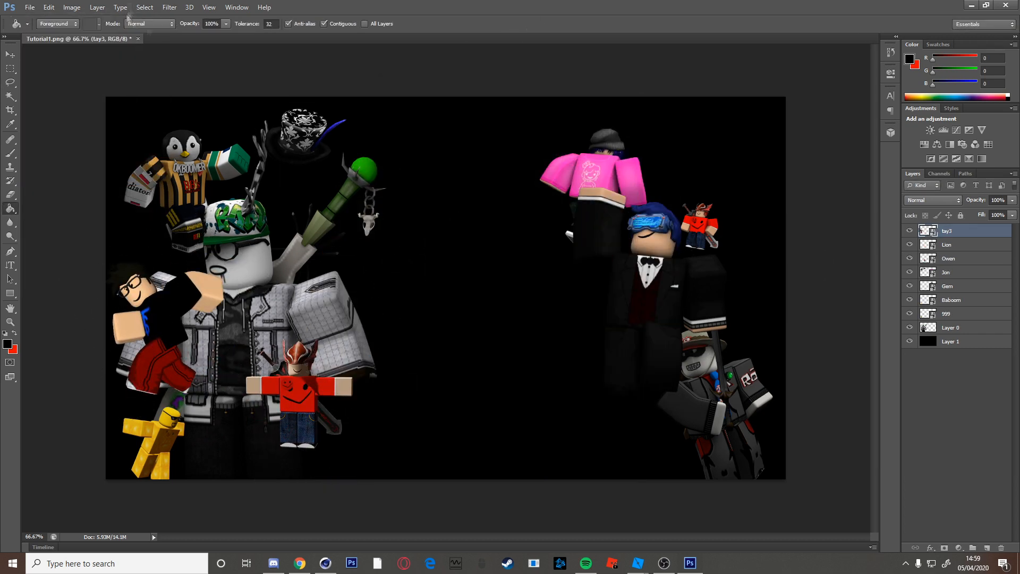
# Place the Autsm render and shrink it.
pyautogui.click(29, 7)
pyautogui.click(48, 180)
pyautogui.doubleClick(621, 146)
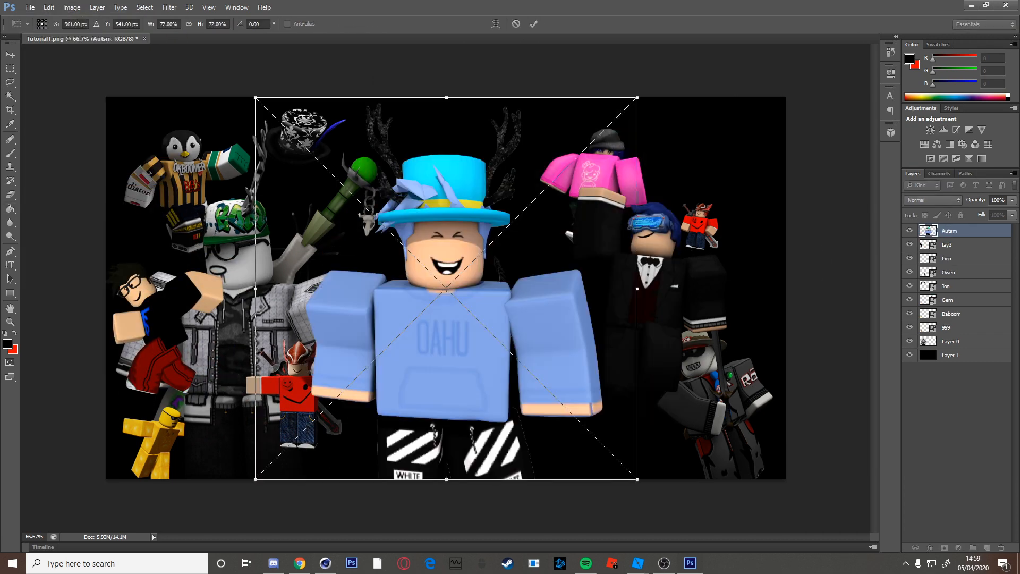
pyautogui.keyDown('shift'); pyautogui.moveTo(663, 96); pyautogui.dragTo(551, 314); pyautogui.keyUp('shift')
pyautogui.click(534, 23)
# Place the V3r render, shrunk and tilted, on the right side.
pyautogui.click(30, 7)
pyautogui.click(48, 181)
pyautogui.scroll(-10, 443, 246)
pyautogui.click(622, 176)
pyautogui.doubleClick(621, 249)
pyautogui.keyDown('shift'); pyautogui.moveTo(638, 96); pyautogui.dragTo(492, 243); pyautogui.keyUp('shift')
pyautogui.moveTo(502, 234); pyautogui.dragTo(442, 194)
pyautogui.moveTo(379, 334); pyautogui.dragTo(497, 236)
pyautogui.click(533, 23)
# Place the Homestore render, shrunk and tilted, in the upper left area.
pyautogui.click(30, 7)
pyautogui.click(48, 181)
pyautogui.scroll(-2, 622, 261)
pyautogui.click(621, 187)
pyautogui.click(659, 373)
pyautogui.keyDown('shift'); pyautogui.moveTo(638, 97); pyautogui.dragTo(450, 284); pyautogui.keyUp('shift')
pyautogui.moveTo(460, 273); pyautogui.dragTo(480, 300)
pyautogui.moveTo(374, 381); pyautogui.dragTo(359, 239)
pyautogui.click(533, 23)
# Place the tutorial render near the bottom right, resized to fit.
pyautogui.click(30, 7)
pyautogui.click(48, 181)
pyautogui.scroll(-10, 535, 290)
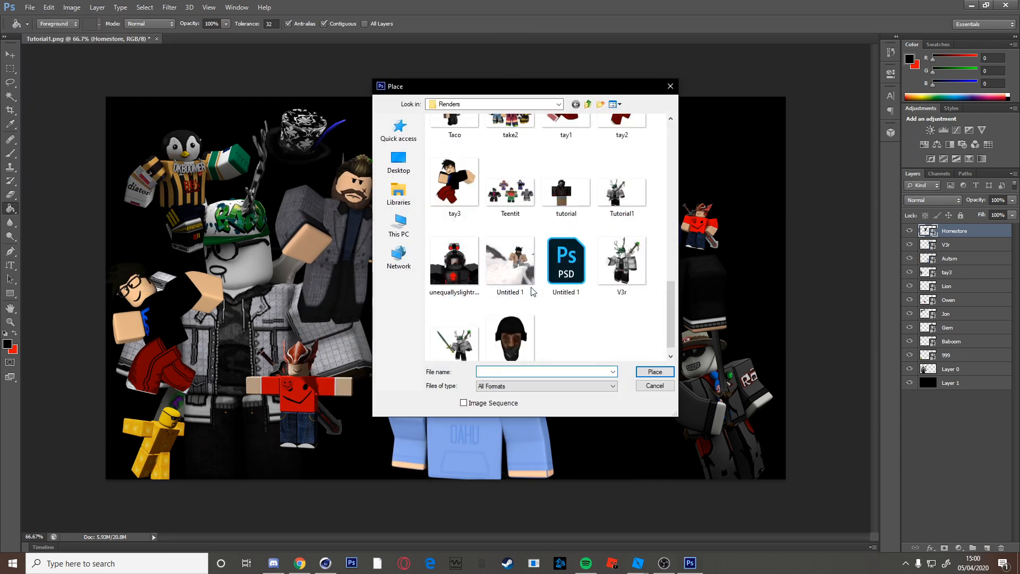
pyautogui.click(566, 186)
pyautogui.click(656, 373)
pyautogui.keyDown('shift'); pyautogui.moveTo(786, 97); pyautogui.dragTo(290, 351); pyautogui.keyUp('shift')
pyautogui.moveTo(235, 413); pyautogui.dragTo(650, 378)
pyautogui.keyDown('shift'); pyautogui.moveTo(719, 333); pyautogui.dragTo(757, 312); pyautogui.keyUp('shift')
pyautogui.moveTo(720, 329)
pyautogui.mouseDown()
pyautogui.moveTo(698, 395)
pyautogui.moveTo(810, 335)
pyautogui.mouseUp()
pyautogui.moveTo(795, 348); pyautogui.dragTo(768, 368)
pyautogui.press('Return')
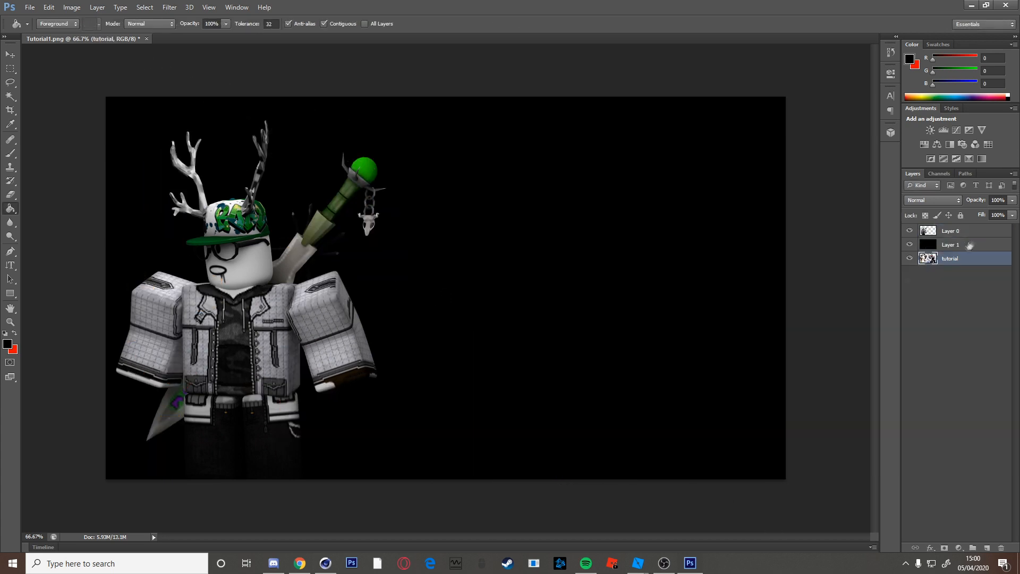
# Move the merged crowd below the main avatar and add a black-filled layer beneath it.
pyautogui.moveTo(975, 199); pyautogui.dragTo(938, 213)
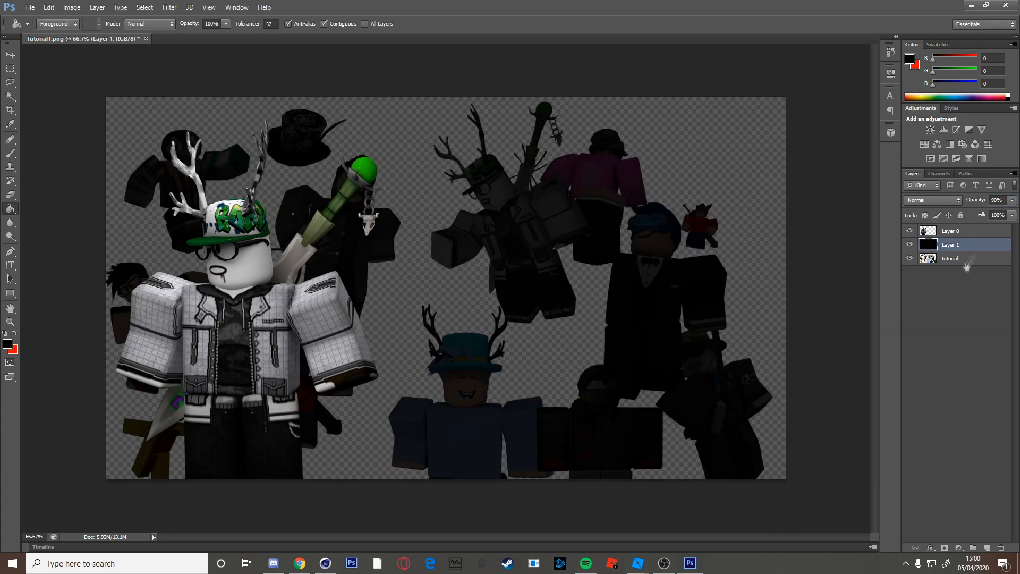
pyautogui.click(955, 294)
pyautogui.click(987, 548)
pyautogui.click(954, 263)
pyautogui.click(974, 231)
pyautogui.click(754, 255)
pyautogui.moveTo(973, 233); pyautogui.dragTo(967, 287)
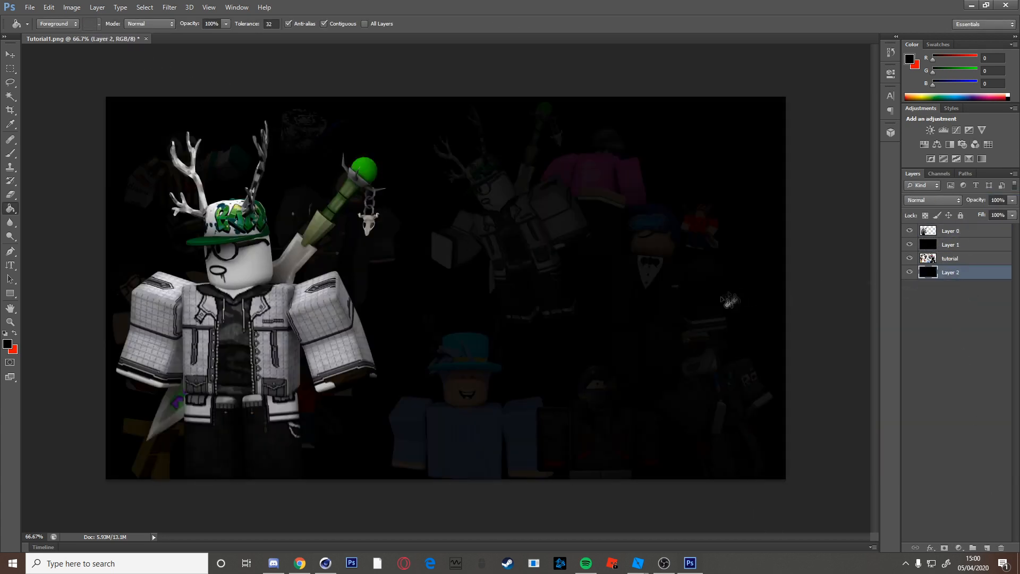
# Copy the crowd layer, then rotate and move the pasted copy up and right.
pyautogui.click(958, 261)
pyautogui.hotkey('ctrl', 'a')
pyautogui.hotkey('ctrl', 'c')
pyautogui.hotkey('ctrl', 'v')
pyautogui.hotkey('ctrl', 't')
pyautogui.moveTo(812, 181); pyautogui.dragTo(815, 356)
pyautogui.moveTo(452, 291); pyautogui.dragTo(535, 255)
pyautogui.moveTo(754, 113); pyautogui.dragTo(712, 33)
pyautogui.moveTo(553, 225); pyautogui.dragTo(717, 289)
pyautogui.click(535, 25)
# Paste another crowd copy, rotating it to about -10 degrees and placing it left and down.
pyautogui.hotkey('ctrl', 'v')
pyautogui.hotkey('ctrl', 't')
pyautogui.moveTo(815, 287); pyautogui.dragTo(791, 151)
pyautogui.moveTo(600, 200); pyautogui.dragTo(350, 289)
pyautogui.moveTo(600, 223); pyautogui.dragTo(621, 307)
pyautogui.moveTo(342, 275); pyautogui.dragTo(297, 311)
pyautogui.click(535, 24)
# Merge the crowd layers into one and set the black overlay's opacity to 83%.
pyautogui.keyDown('shift'); pyautogui.click(968, 287); pyautogui.keyUp('shift')
pyautogui.hotkey('ctrl', 'e')
pyautogui.click(970, 246)
pyautogui.moveTo(995, 200); pyautogui.dragTo(959, 200)
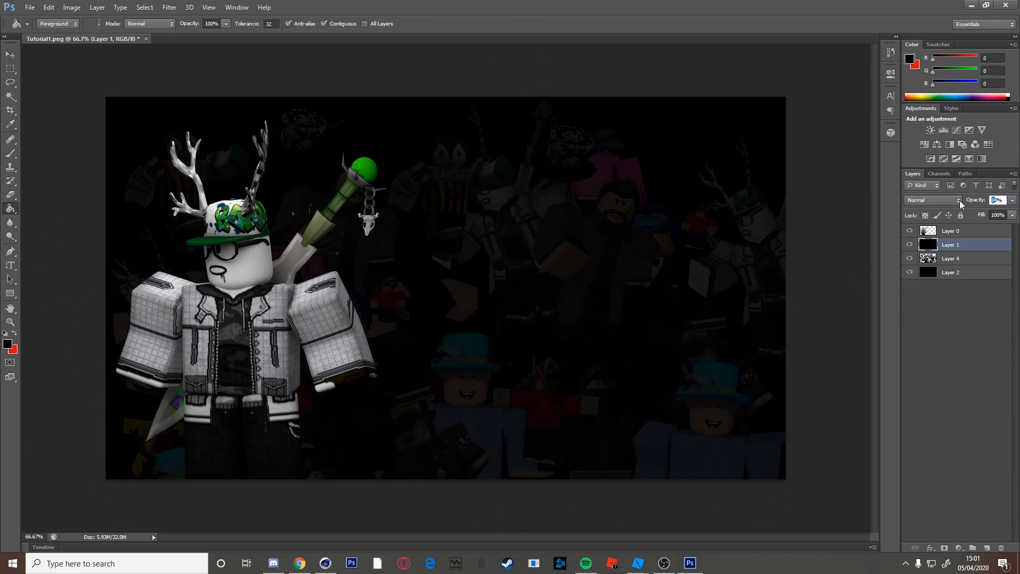
pyautogui.write('83')
pyautogui.press('Return')
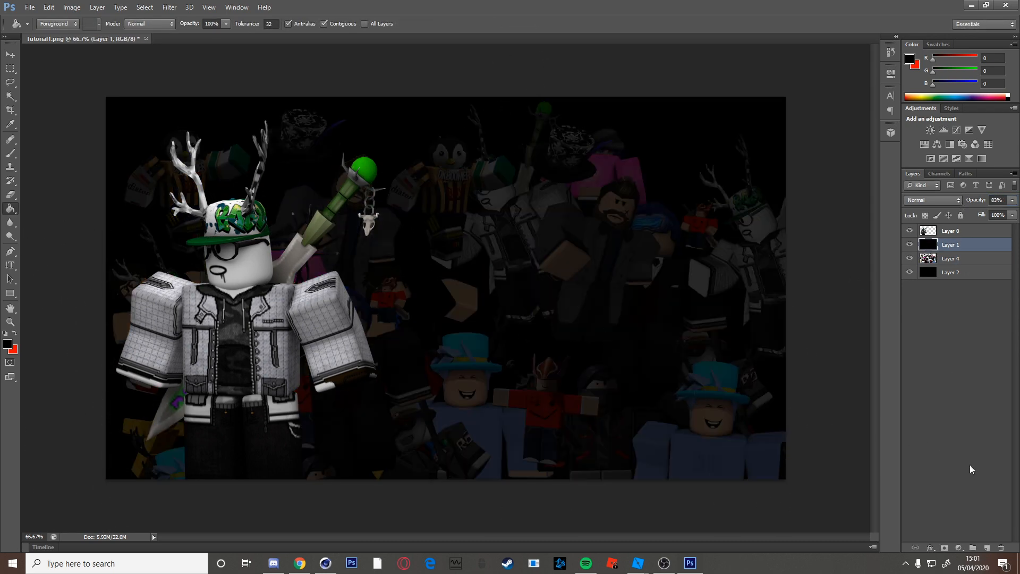
# Add a new empty layer at the top of the stack and start a text layer.
pyautogui.click(986, 548)
pyautogui.moveTo(981, 244); pyautogui.dragTo(981, 234)
pyautogui.click(11, 265)
pyautogui.click(409, 213)
# Start a horizontal text layer and set its font to Bebas.
pyautogui.rightClick(10, 265)
pyautogui.click(45, 264)
pyautogui.click(419, 232)
pyautogui.click(113, 24)
pyautogui.click(169, 272)
pyautogui.click(114, 25)
pyautogui.scroll(7, 175, 186)
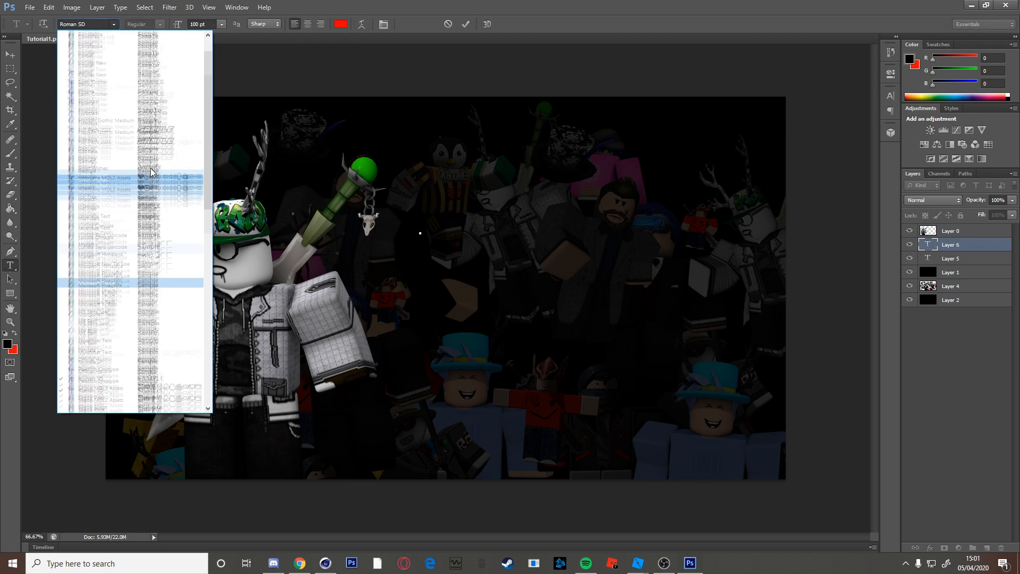
pyautogui.click(175, 62)
pyautogui.write('GF')
pyautogui.press('BackSpace')
# Type 'GFX FOR CRETINS: EPISODE 1' over 'BASICS OF RENDERING' and commit the title.
pyautogui.press('BackSpace')
# Make the text colour white and keep the size at 100 pt.
pyautogui.click(340, 24)
pyautogui.click(367, 150)
pyautogui.click(619, 144)
pyautogui.click(221, 24)
pyautogui.click(411, 173)
pyautogui.write('GFX TUTORIAL')
pyautogui.press('BackSpace')
pyautogui.press('BackSpace')
pyautogui.press('BackSpace')
pyautogui.press('BackSpace')
pyautogui.press('BackSpace')
pyautogui.press('BackSpace')
pyautogui.press('BackSpace')
pyautogui.press('BackSpace')
pyautogui.write('FO')
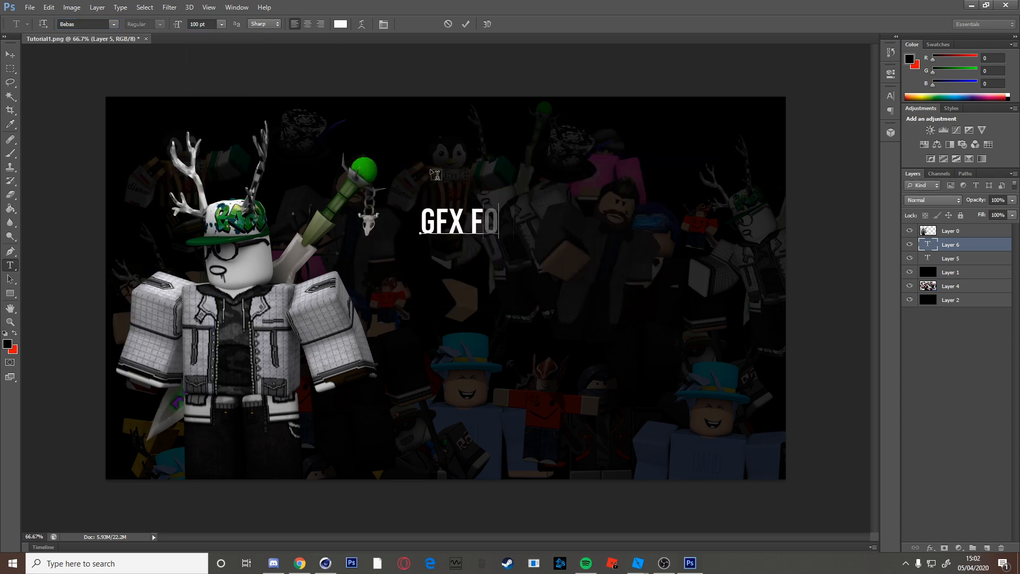
pyautogui.write('R CRETINS: EPISODE 1')
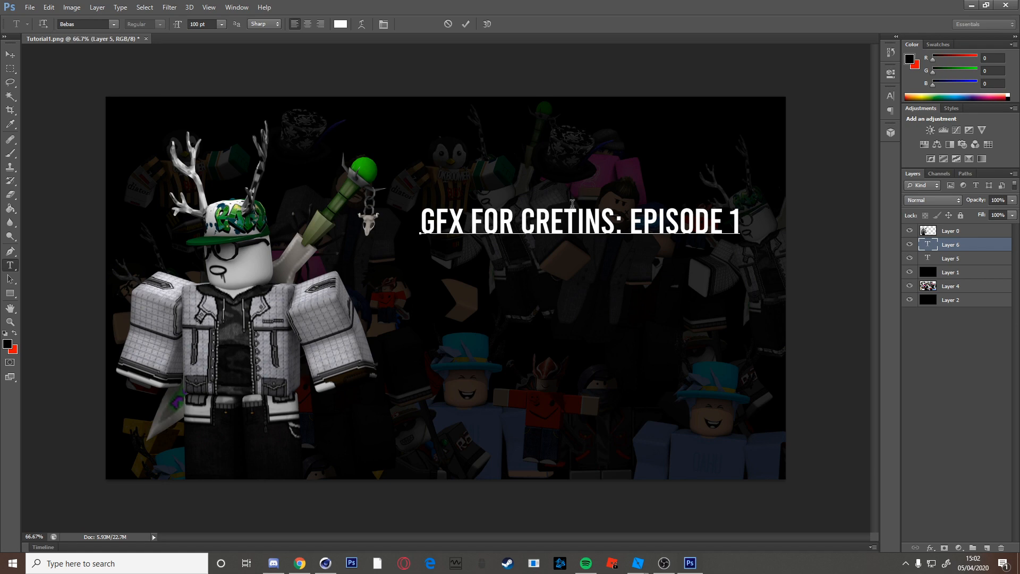
pyautogui.press('BackSpace')
pyautogui.write('BASICS OF RENDERING')
pyautogui.hotkey('ctrl', 'Return')
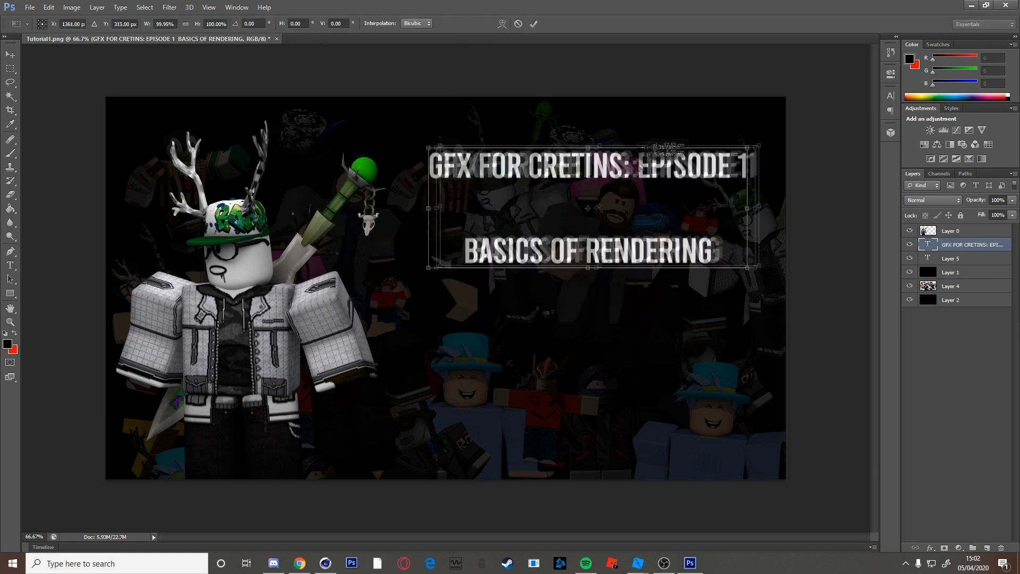
pyautogui.keyDown('shift'); pyautogui.click(966, 274); pyautogui.keyUp('shift')
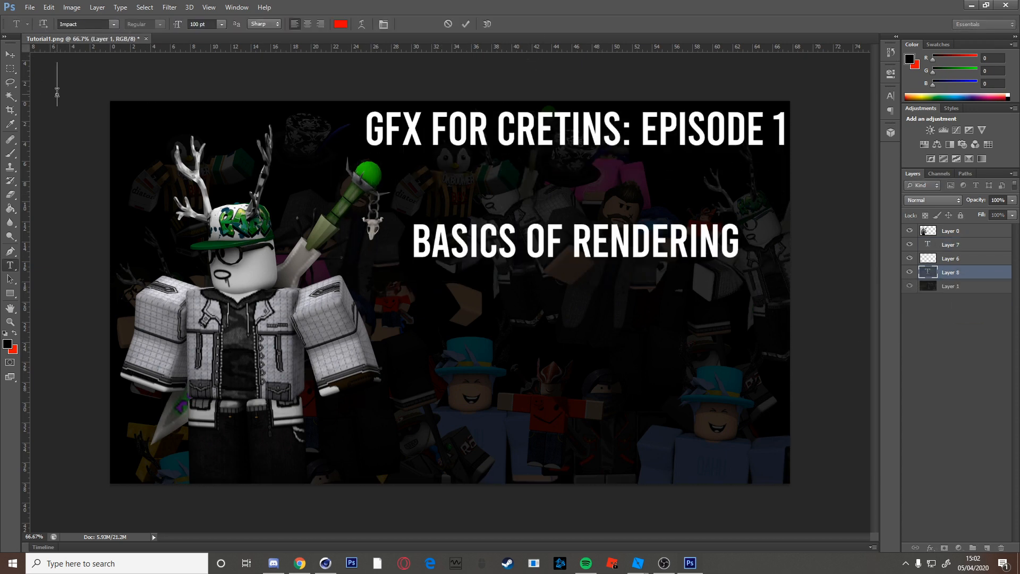
# Create a new document holding the background, then return to the Tutorial1.png thumbnail.
pyautogui.click(30, 7)
pyautogui.click(41, 32)
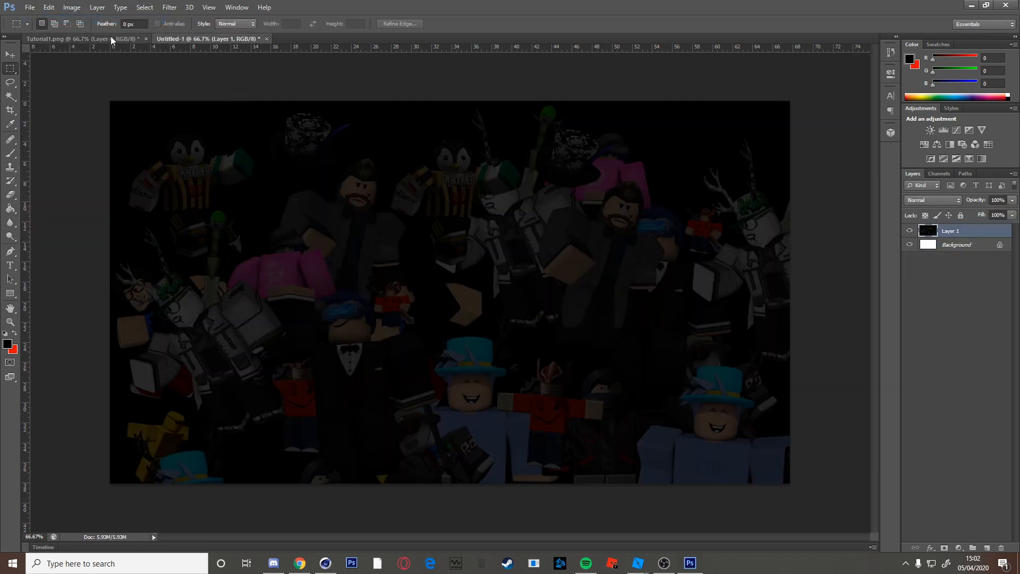
pyautogui.click(111, 39)
# Place the Watermark file, scaled to about 54%, in the thumbnail's bottom-right corner.
pyautogui.click(29, 7)
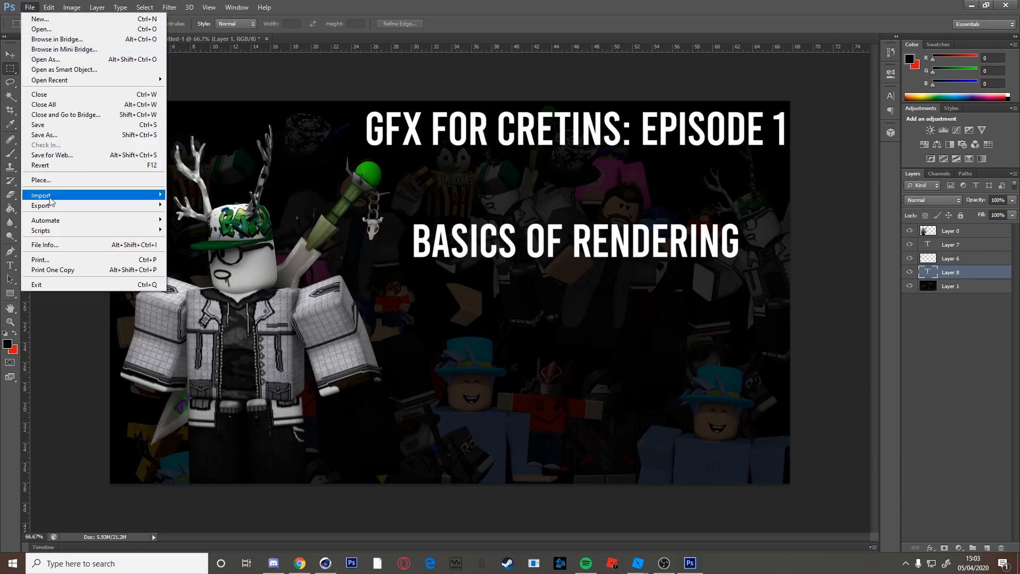
pyautogui.click(53, 171)
pyautogui.moveTo(670, 139); pyautogui.dragTo(670, 169)
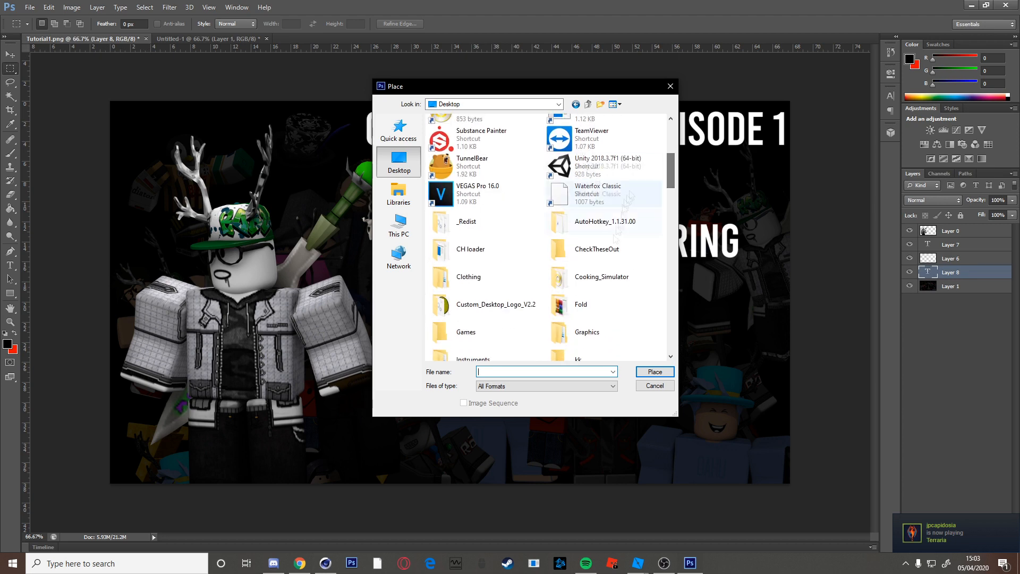
pyautogui.doubleClick(589, 333)
pyautogui.doubleClick(455, 173)
pyautogui.click(560, 147)
pyautogui.click(658, 372)
pyautogui.moveTo(444, 256); pyautogui.dragTo(712, 382)
pyautogui.moveTo(648, 350); pyautogui.dragTo(714, 430)
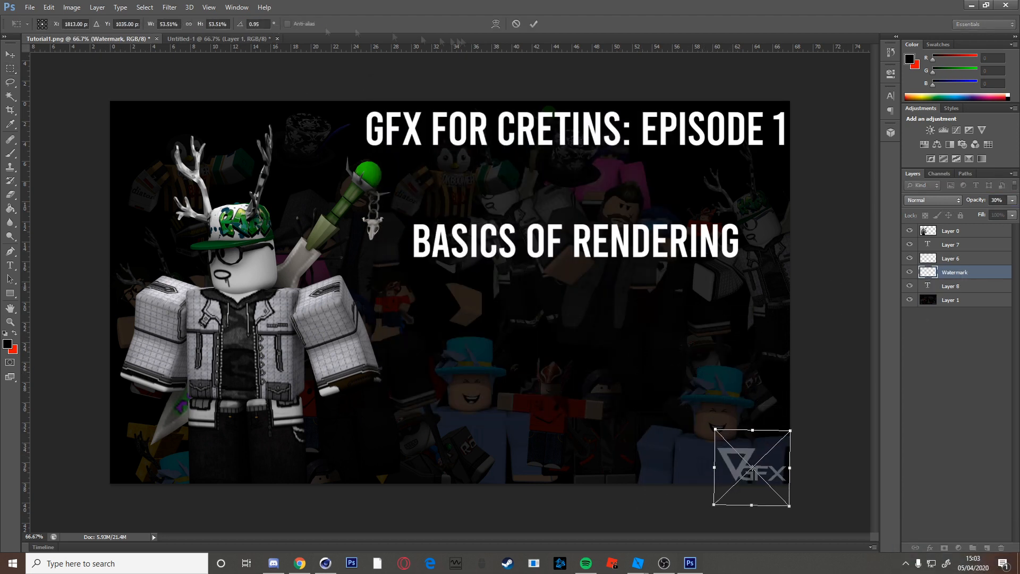
pyautogui.click(533, 24)
# Select every layer and merge them into a single layer.
pyautogui.click(966, 231)
pyautogui.keyDown('shift'); pyautogui.click(968, 300); pyautogui.keyUp('shift')
pyautogui.hotkey('ctrl', 'e')
pyautogui.click(29, 7)
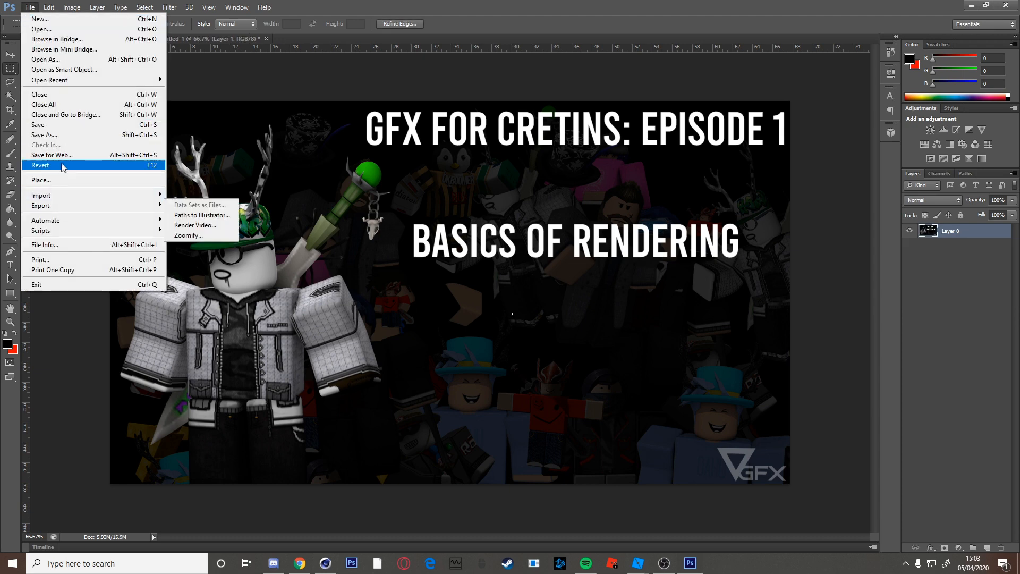
# Save the thumbnail under a new name in the Finished folder, choosing PNG format.
pyautogui.click(60, 133)
pyautogui.click(497, 104)
pyautogui.scroll(1, 467, 164)
pyautogui.click(454, 131)
pyautogui.doubleClick(450, 131)
pyautogui.click(613, 289)
pyautogui.click(531, 414)
# Create a Thumbnails folder in Finished and save the thumbnail there as Tutorial1.png.
pyautogui.rightClick(648, 177)
pyautogui.moveTo(691, 302)
pyautogui.click(775, 304)
pyautogui.write('Thumbnails')
pyautogui.press('Return')
pyautogui.doubleClick(455, 143)
pyautogui.rightClick(506, 177)
pyautogui.click(649, 303)
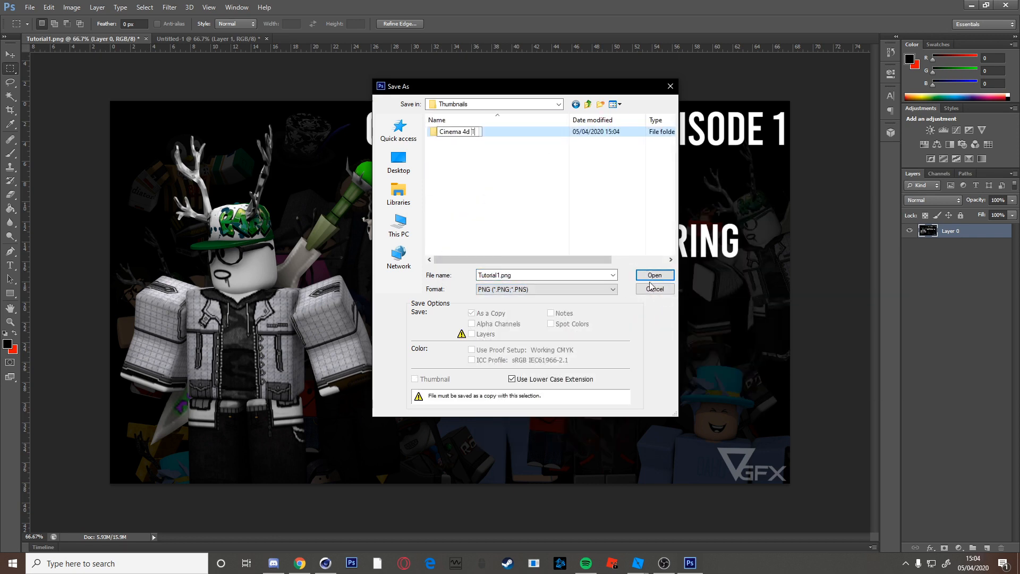
pyautogui.click(654, 274)
pyautogui.click(654, 275)
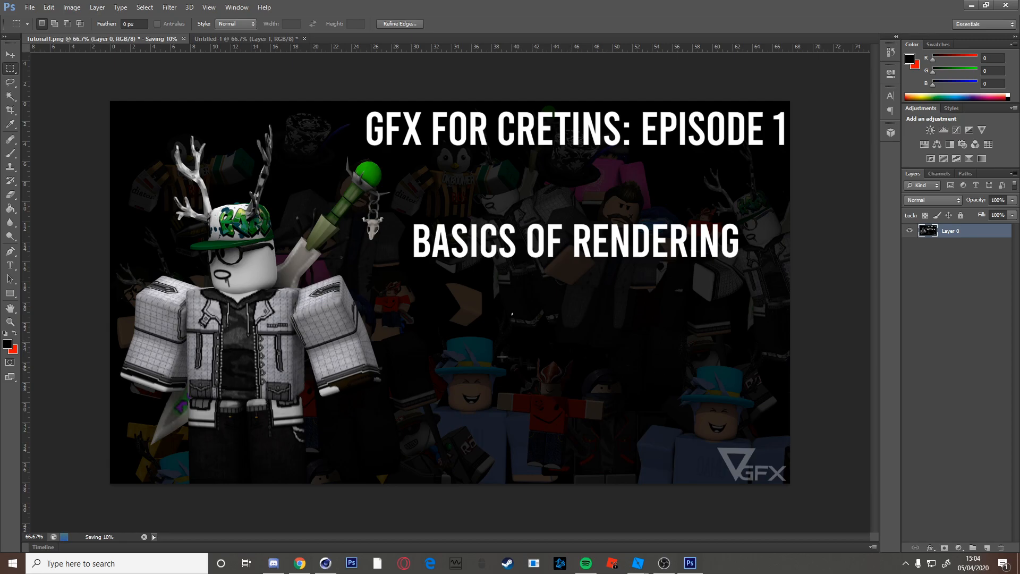